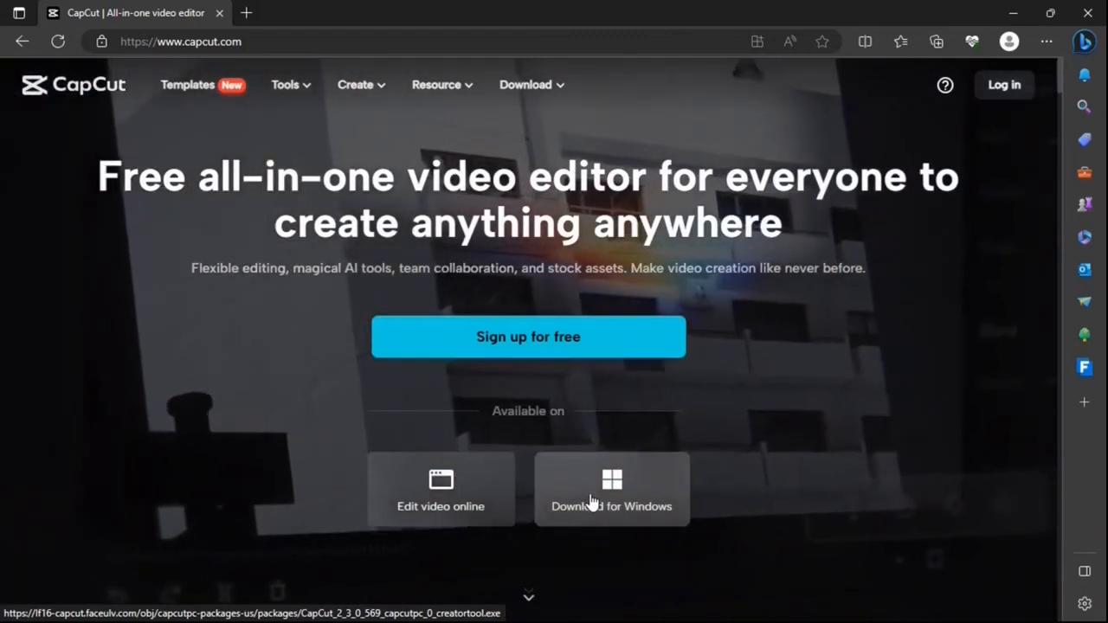
# Step: Open the online video editor from the CapCut homepage and dismiss the login prompt
pyautogui.click(446, 498)
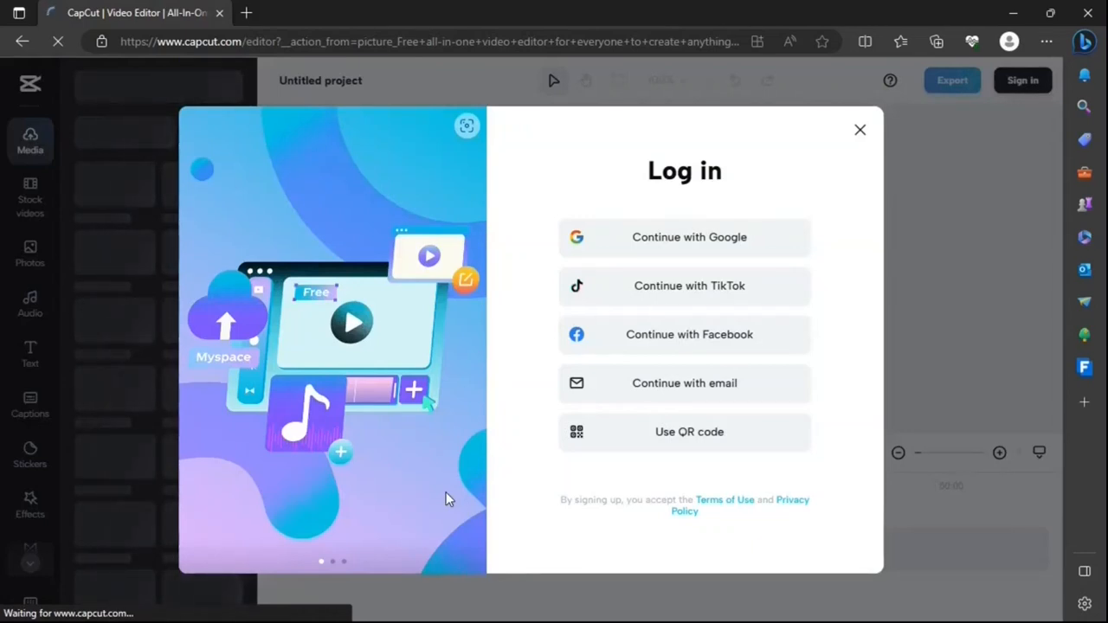
pyautogui.click(859, 130)
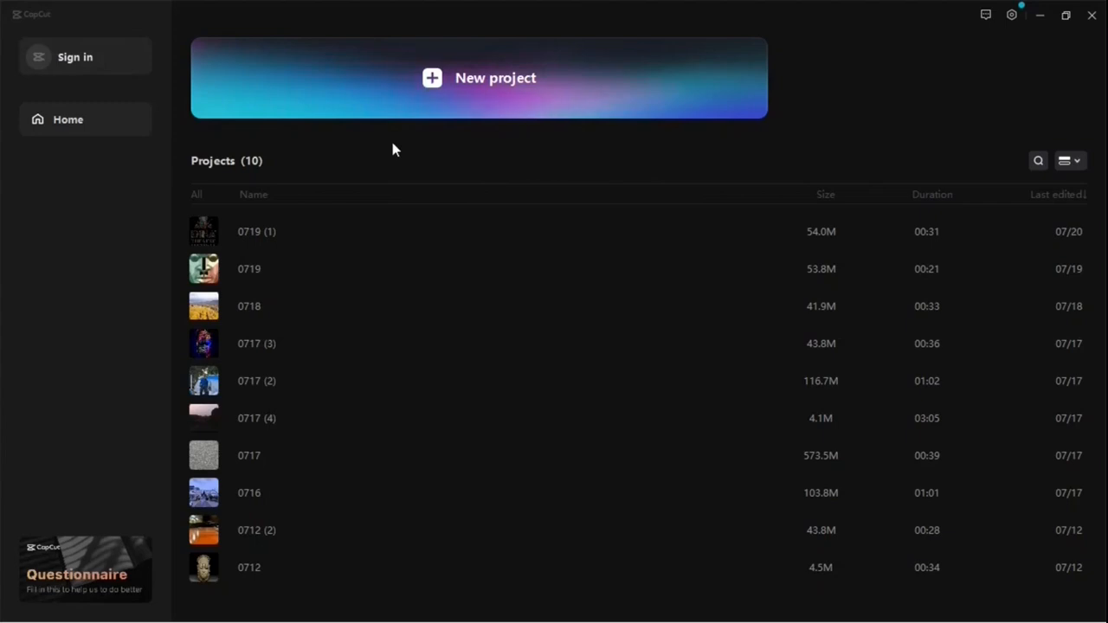
# Step: Create a new project in the CapCut desktop app and open the Desktop's "New folder" for media import
pyautogui.click(458, 82)
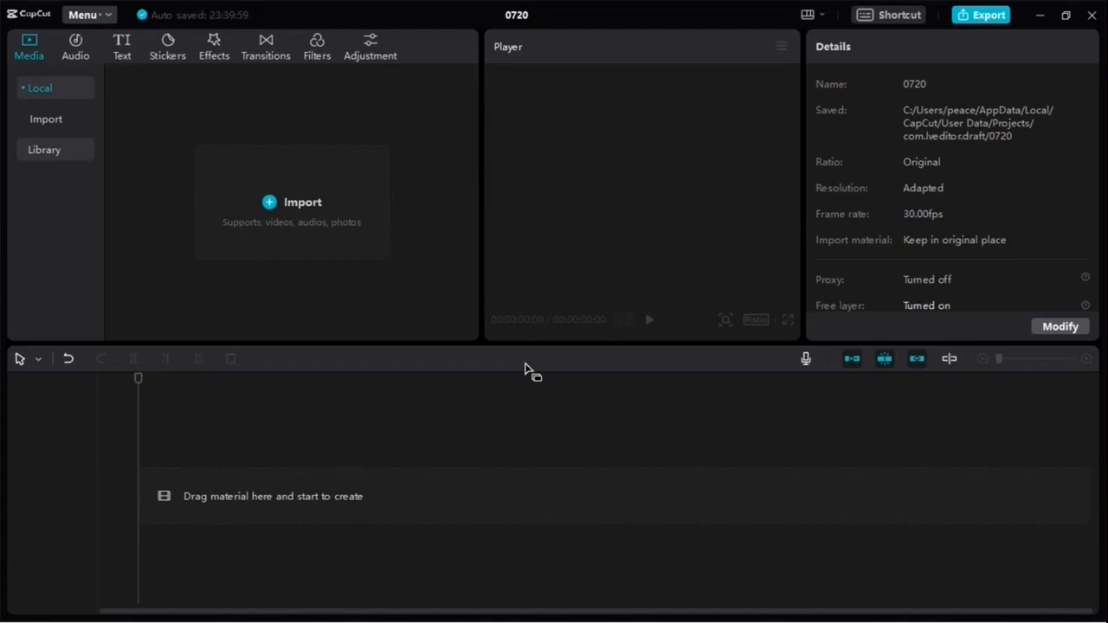
pyautogui.click(290, 206)
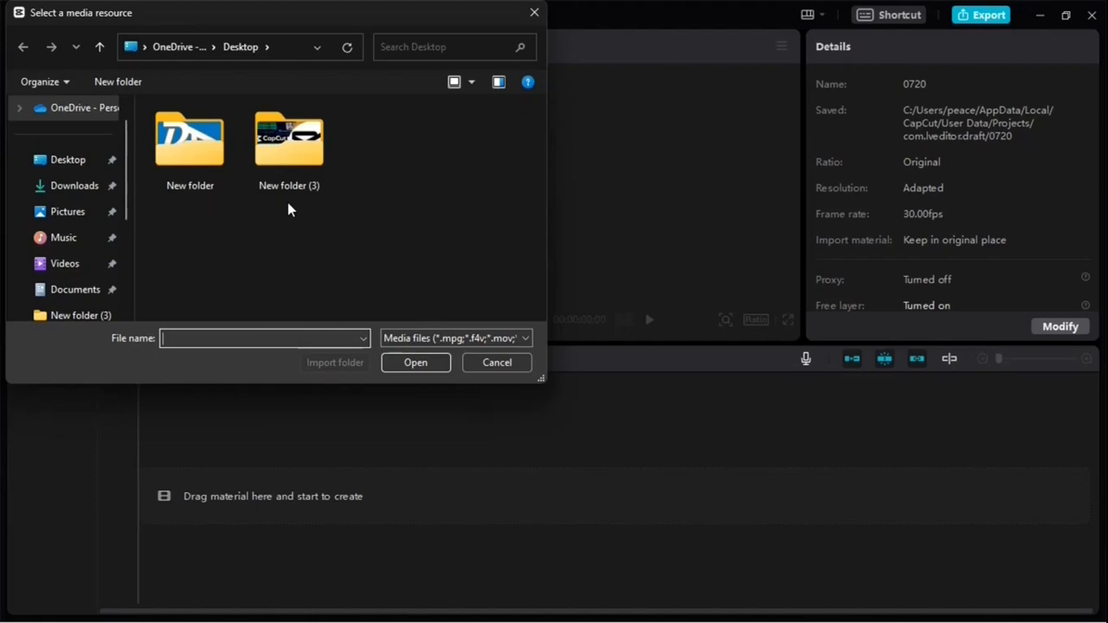
pyautogui.click(70, 162)
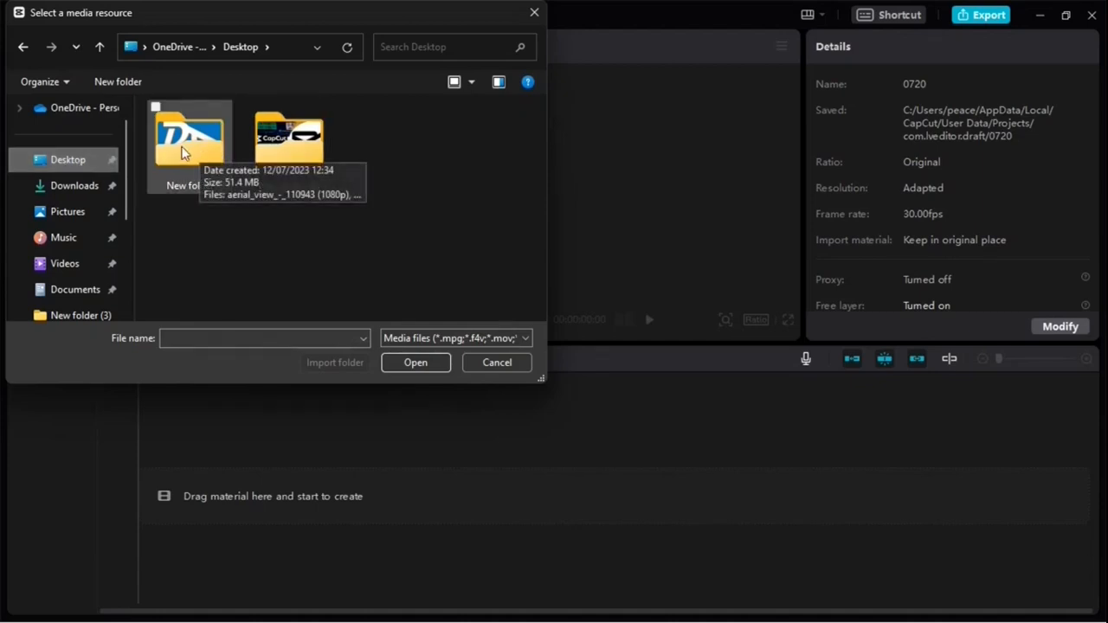
pyautogui.click(183, 154)
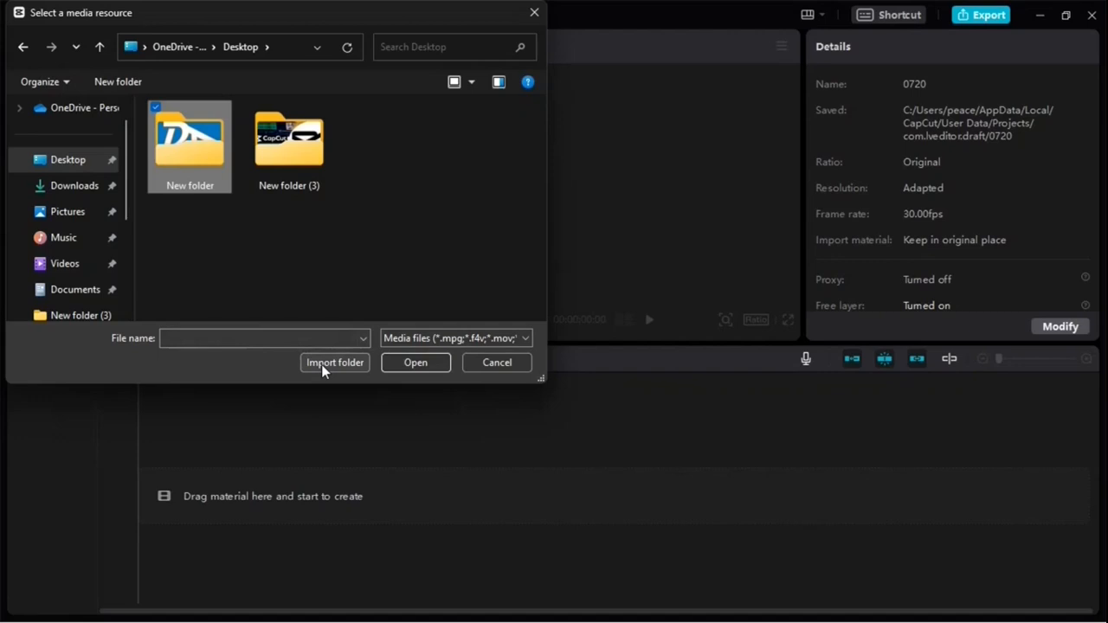
pyautogui.doubleClick(180, 153)
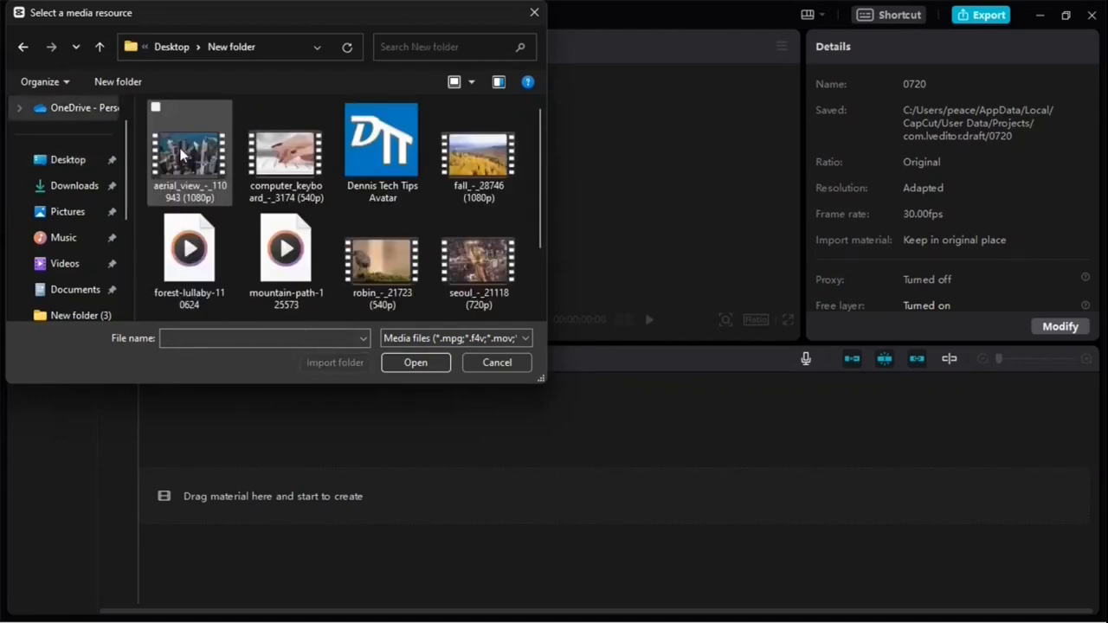
pyautogui.click(204, 156)
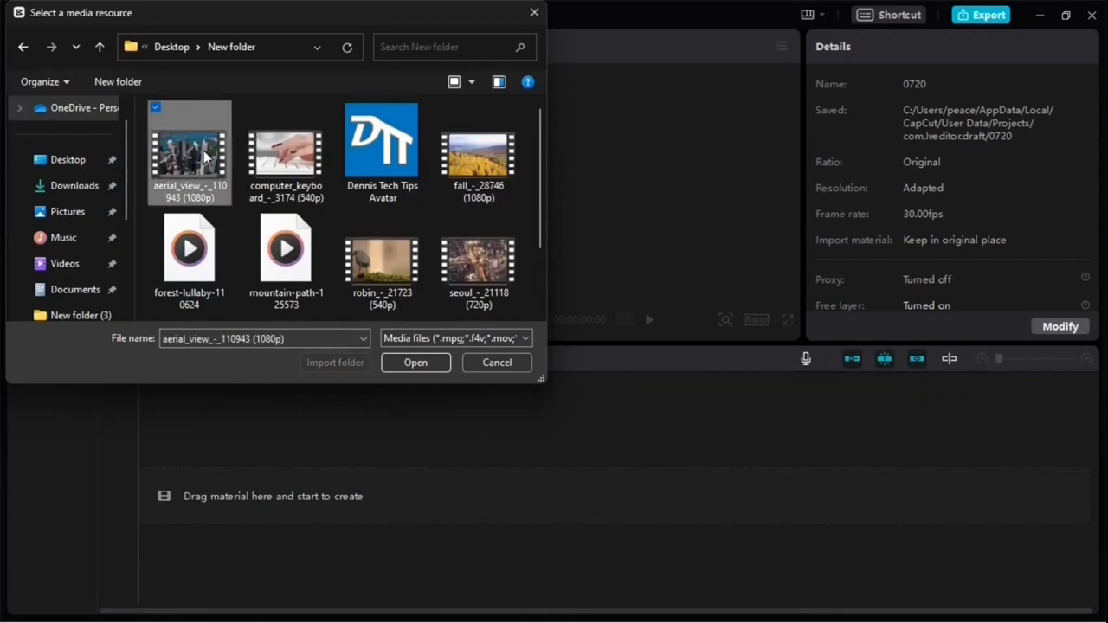
pyautogui.keyDown('ctrl'); pyautogui.click(292, 156); pyautogui.keyUp('ctrl')
pyautogui.keyDown('ctrl'); pyautogui.click(387, 161); pyautogui.keyUp('ctrl')
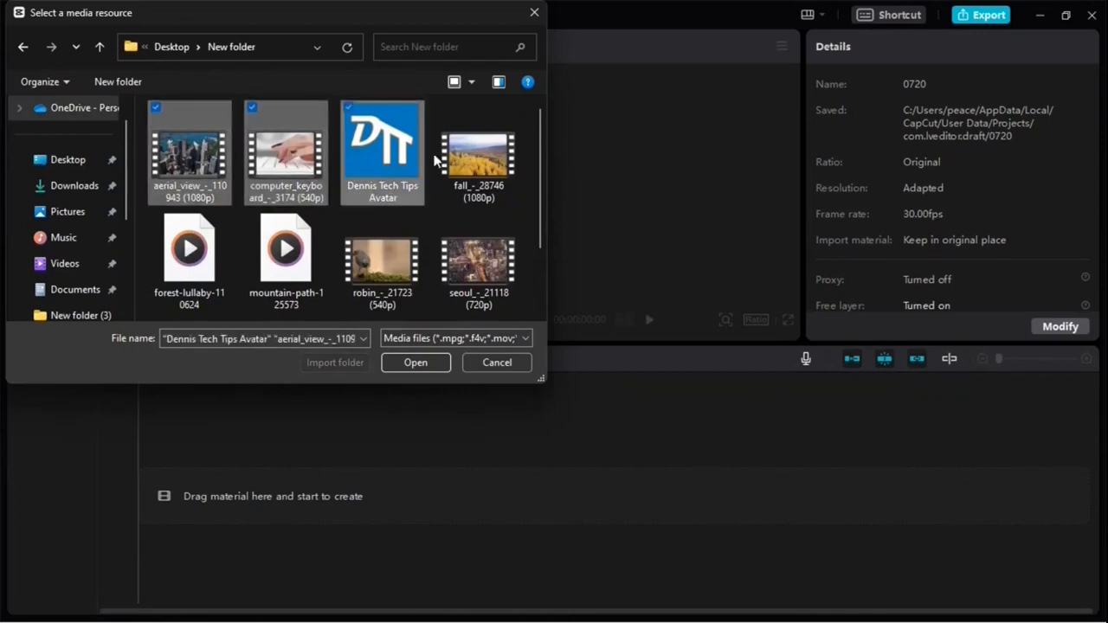
pyautogui.keyDown('ctrl'); pyautogui.click(518, 170); pyautogui.keyUp('ctrl')
pyautogui.scroll(-2, 531, 230)
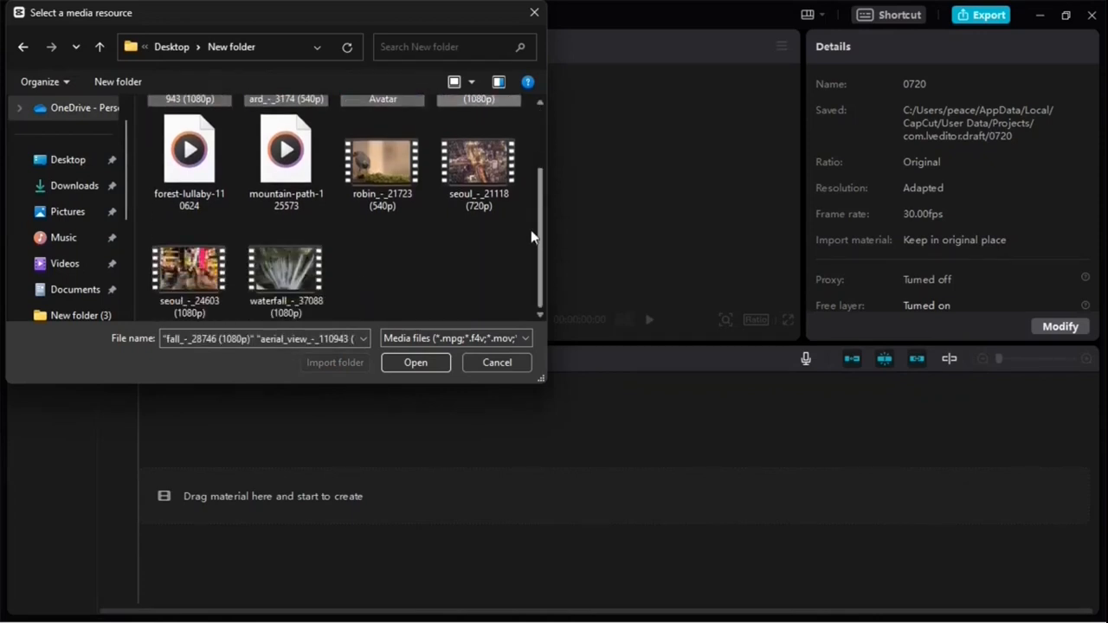
pyautogui.keyDown('ctrl'); pyautogui.click(303, 271); pyautogui.keyUp('ctrl')
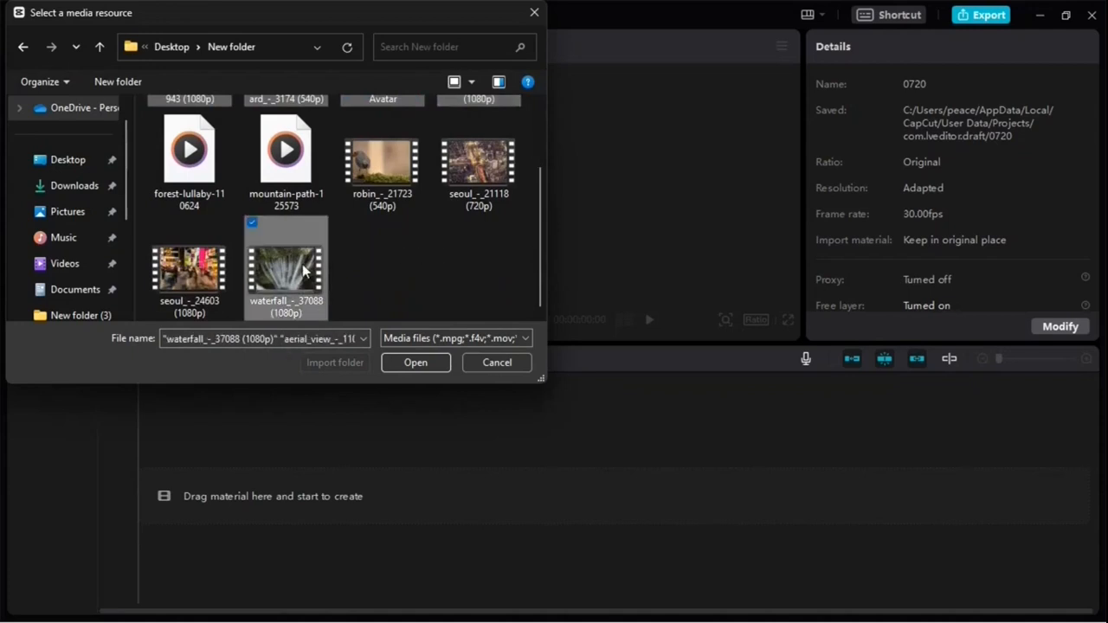
pyautogui.click(421, 364)
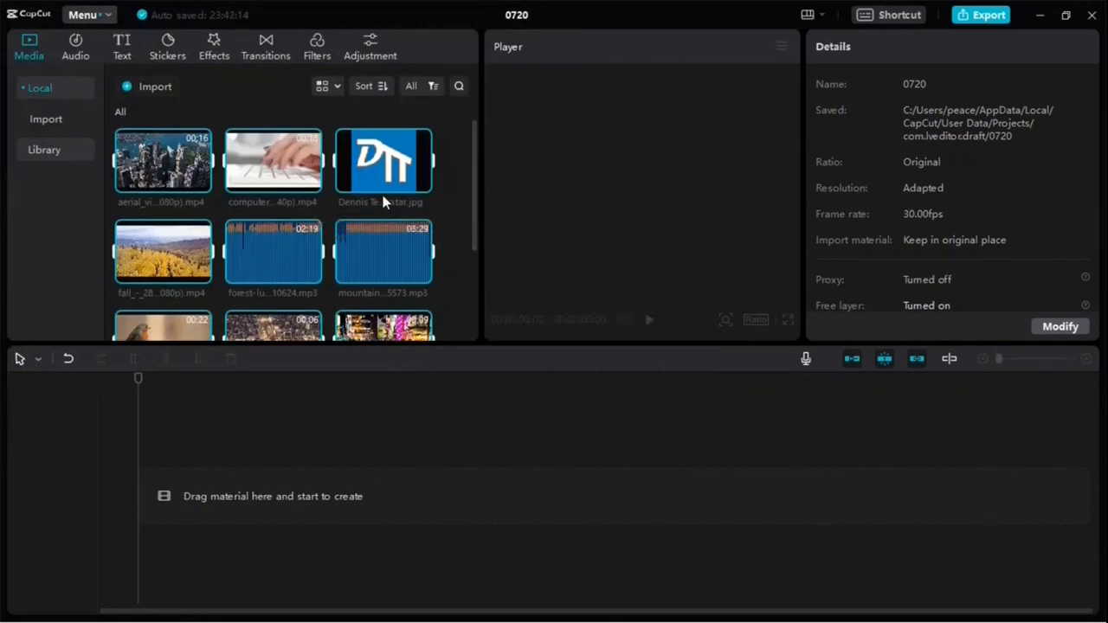
# Step: Look through the imported media in List view and return it to Grid view
pyautogui.scroll(-2, 383, 201)
pyautogui.scroll(2, 384, 200)
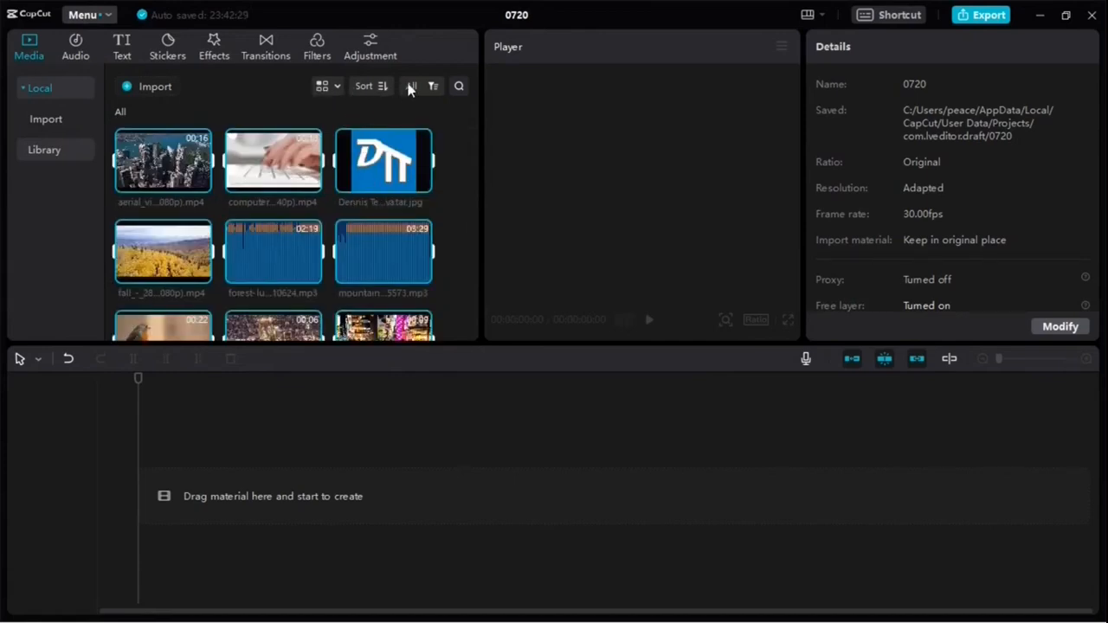
pyautogui.click(334, 90)
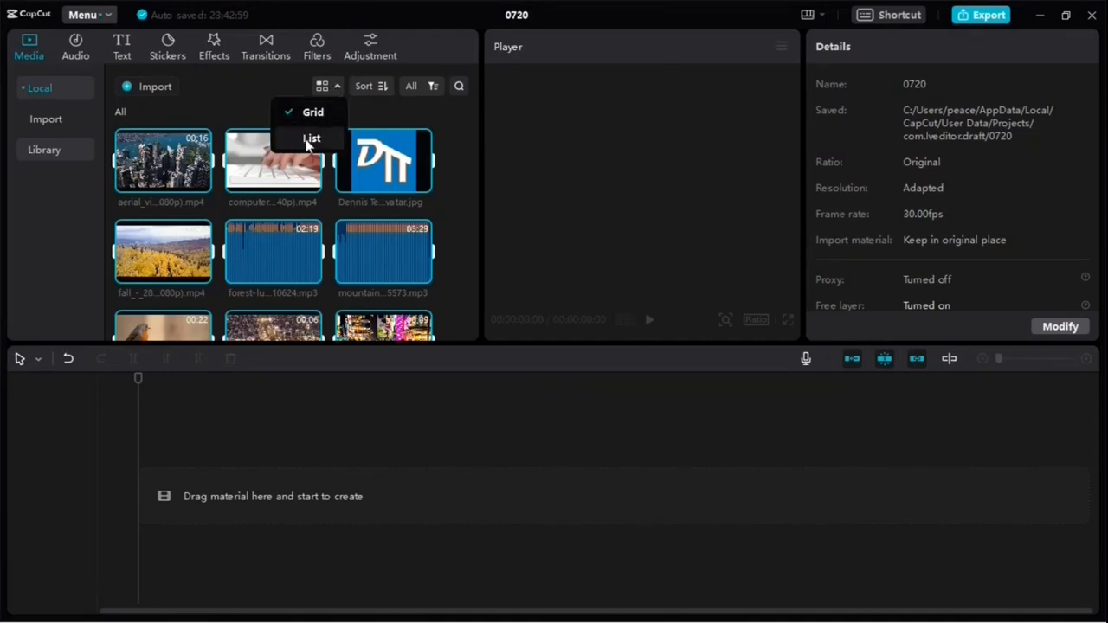
pyautogui.click(310, 139)
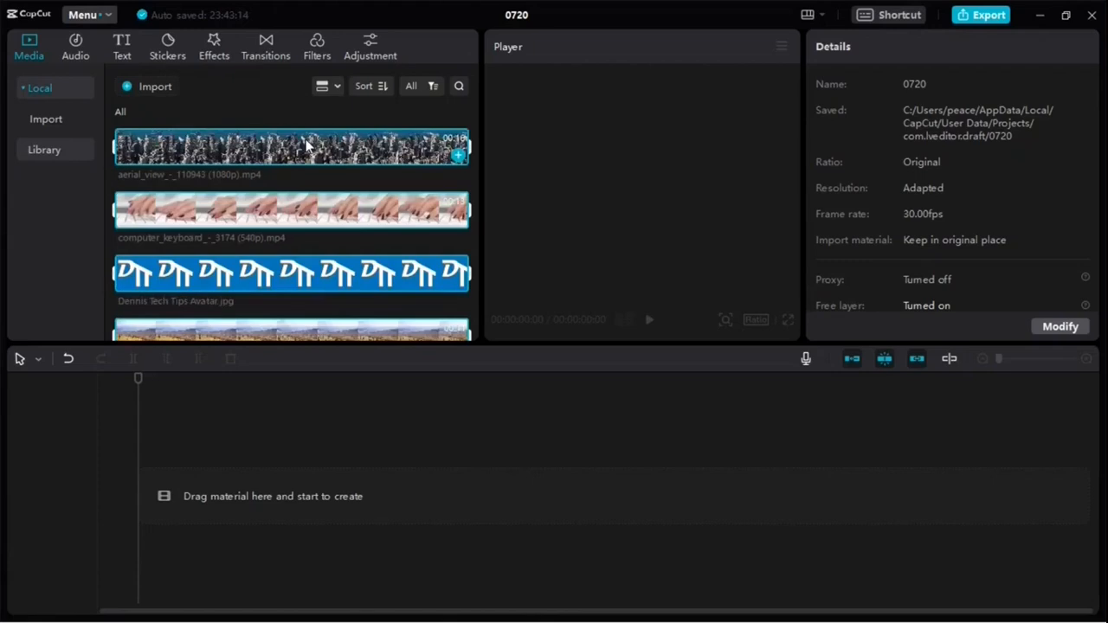
pyautogui.scroll(-10, 305, 146)
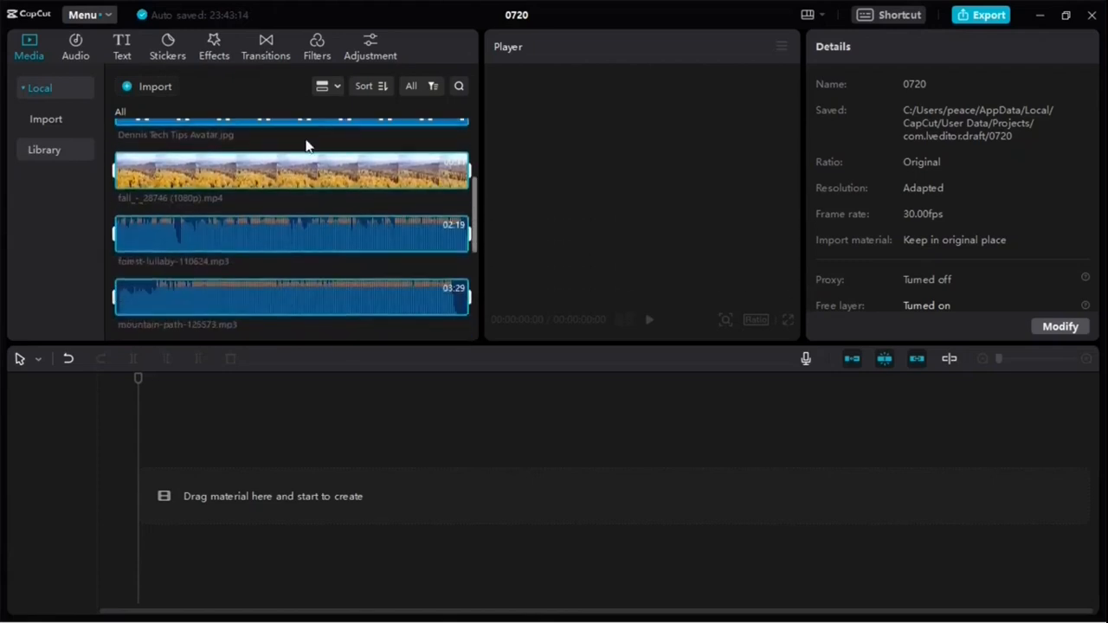
pyautogui.scroll(-1, 306, 145)
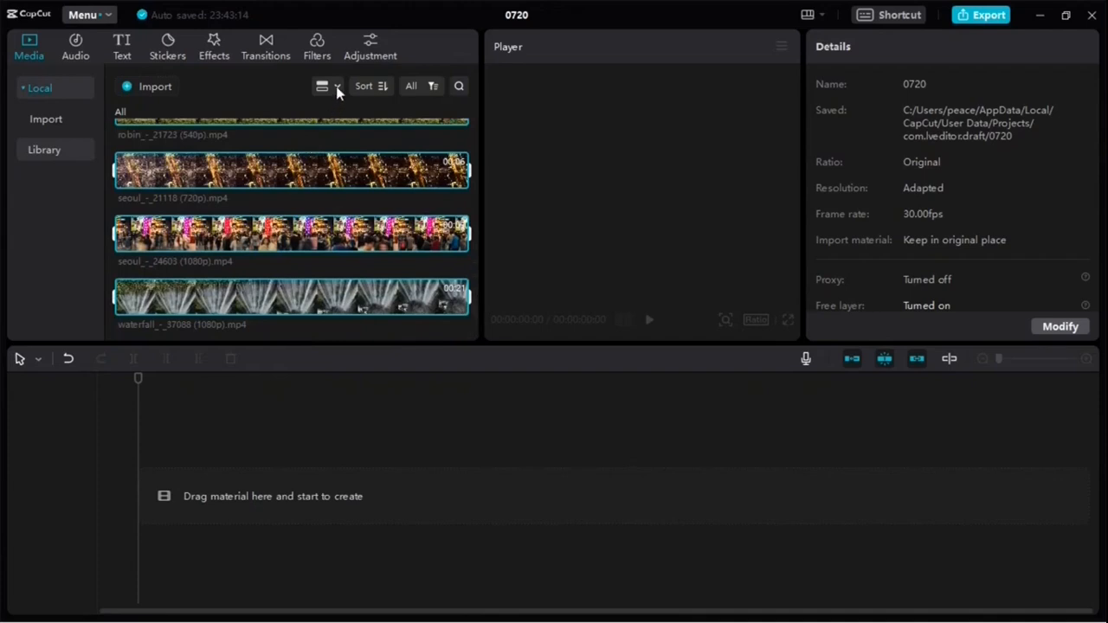
pyautogui.click(336, 88)
pyautogui.click(326, 116)
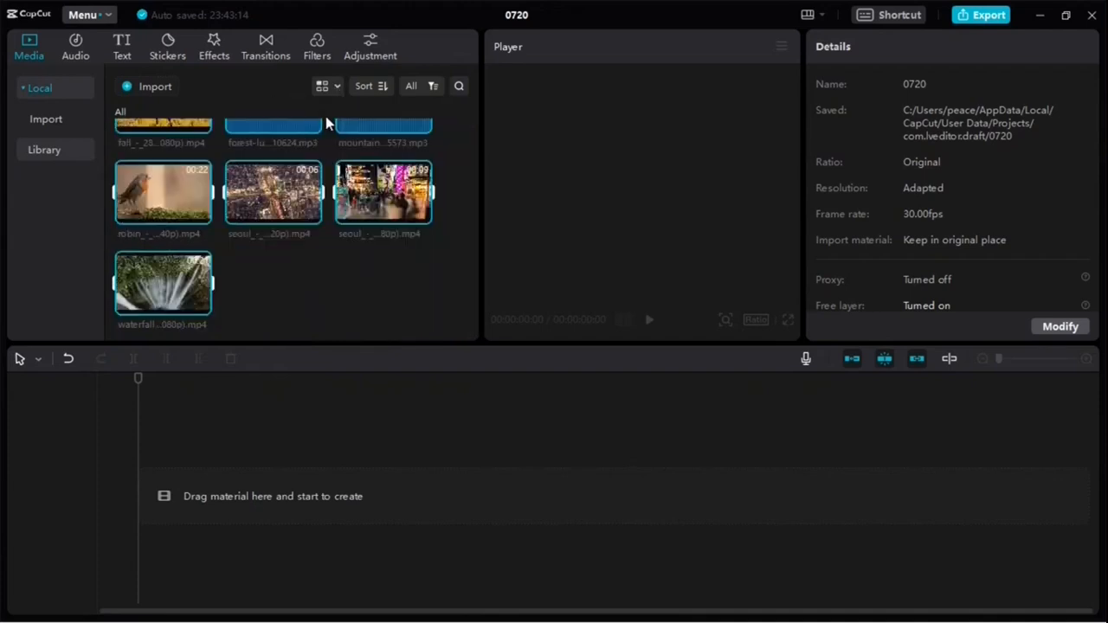
# Step: Check the sort options and filter the imported media by video, audio and image in turn
pyautogui.click(381, 87)
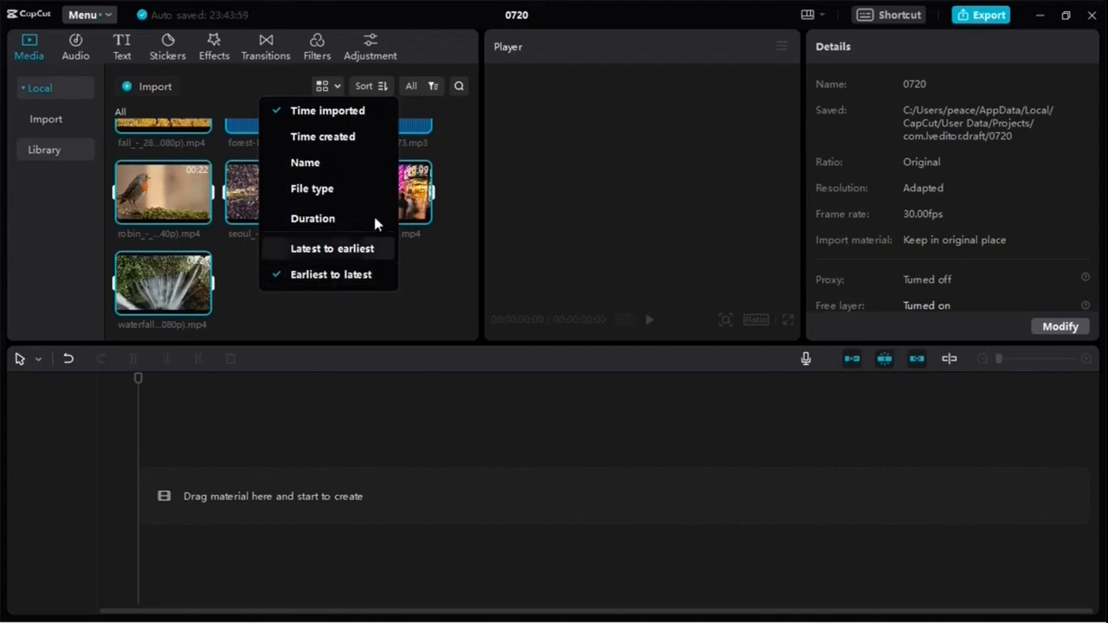
pyautogui.moveTo(431, 87)
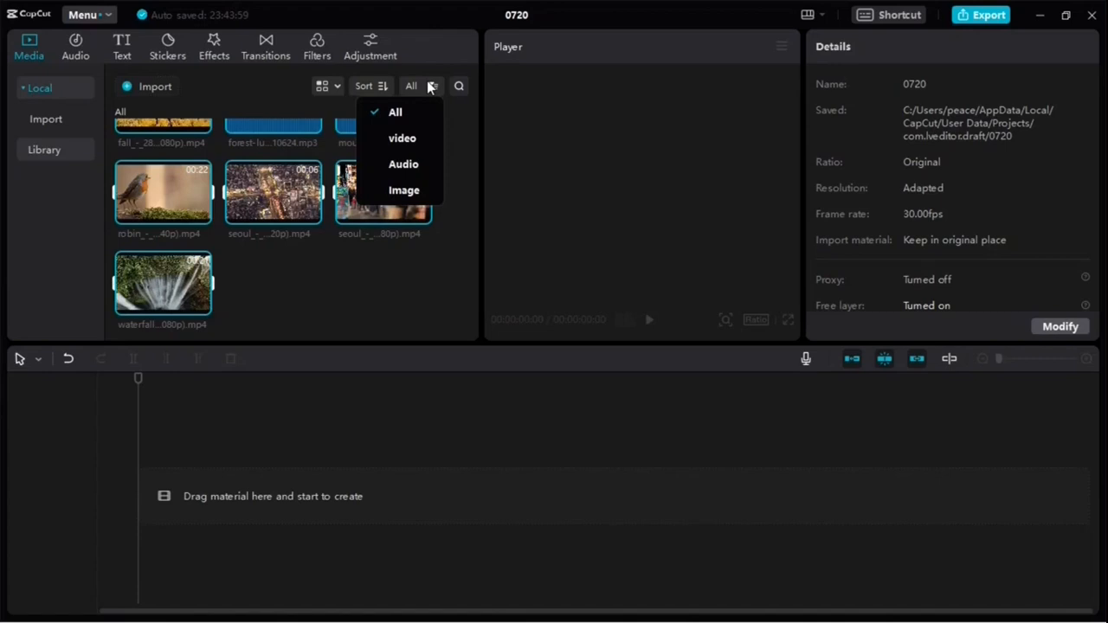
pyautogui.click(402, 138)
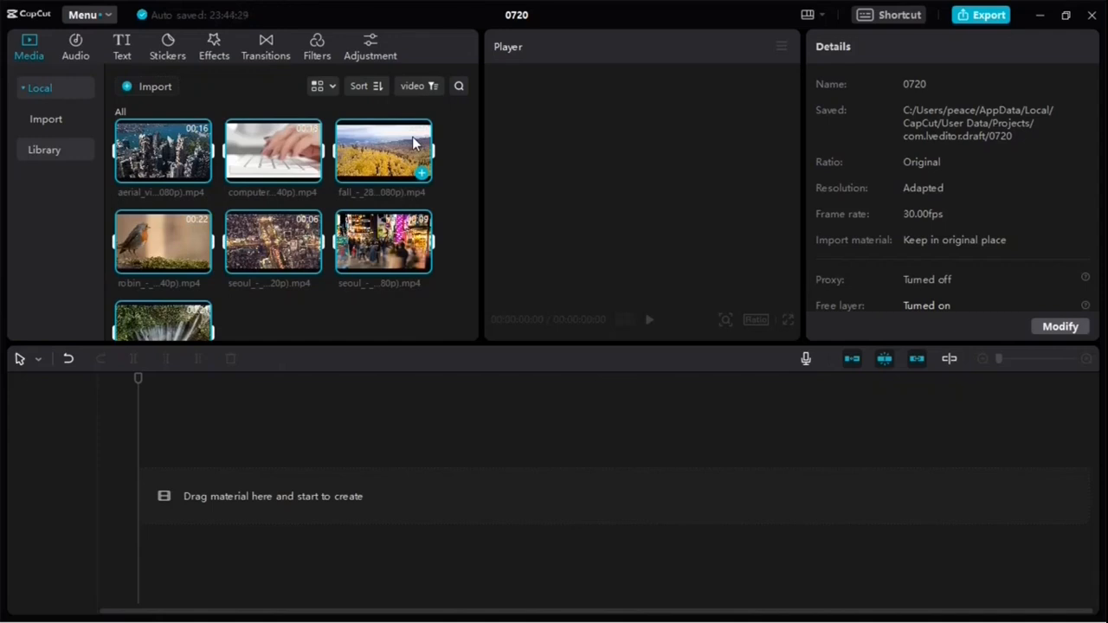
pyautogui.click(424, 84)
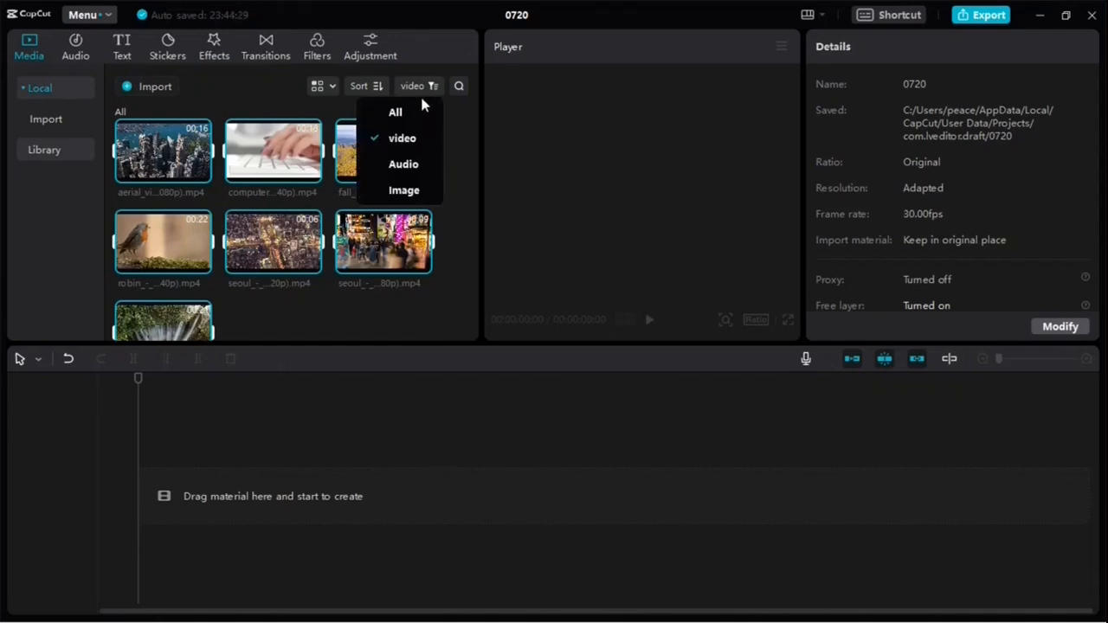
pyautogui.click(414, 168)
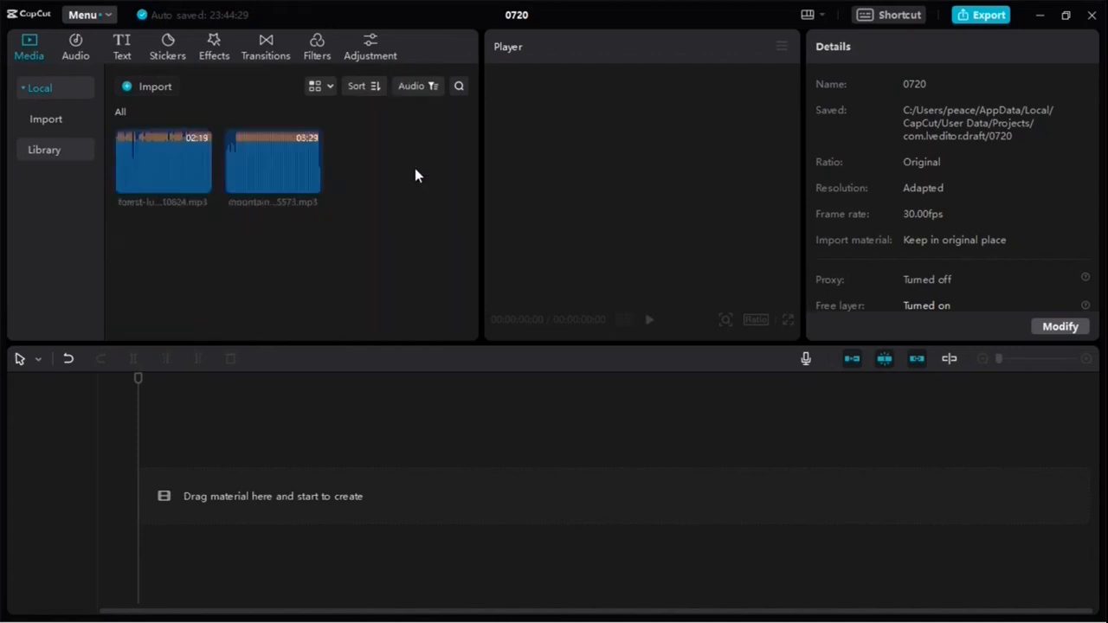
pyautogui.moveTo(326, 196); pyautogui.dragTo(99, 162)
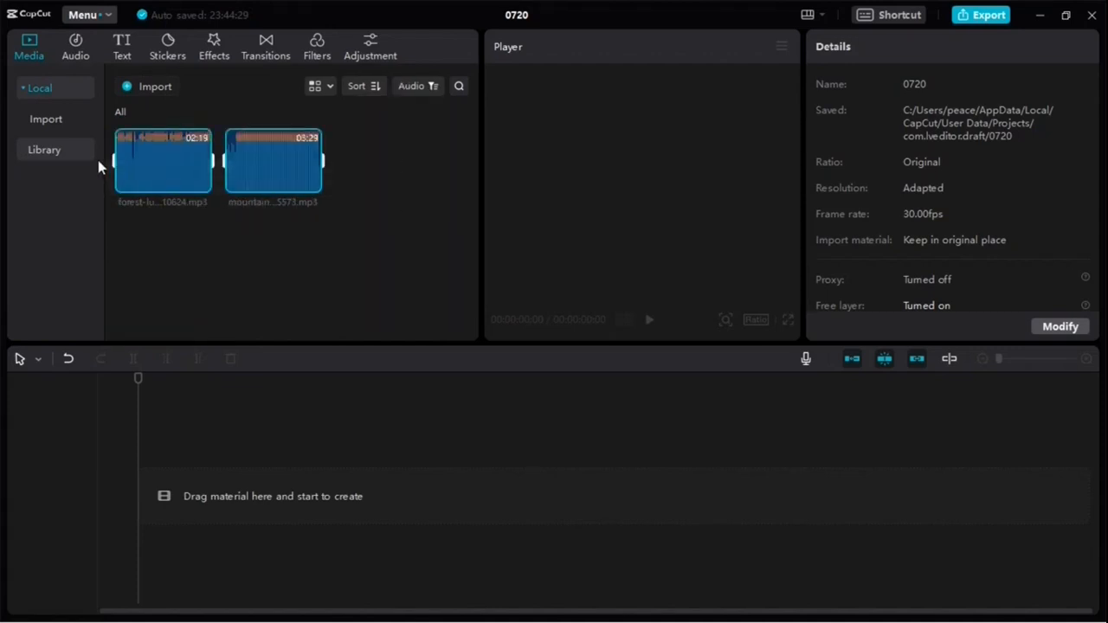
pyautogui.click(427, 85)
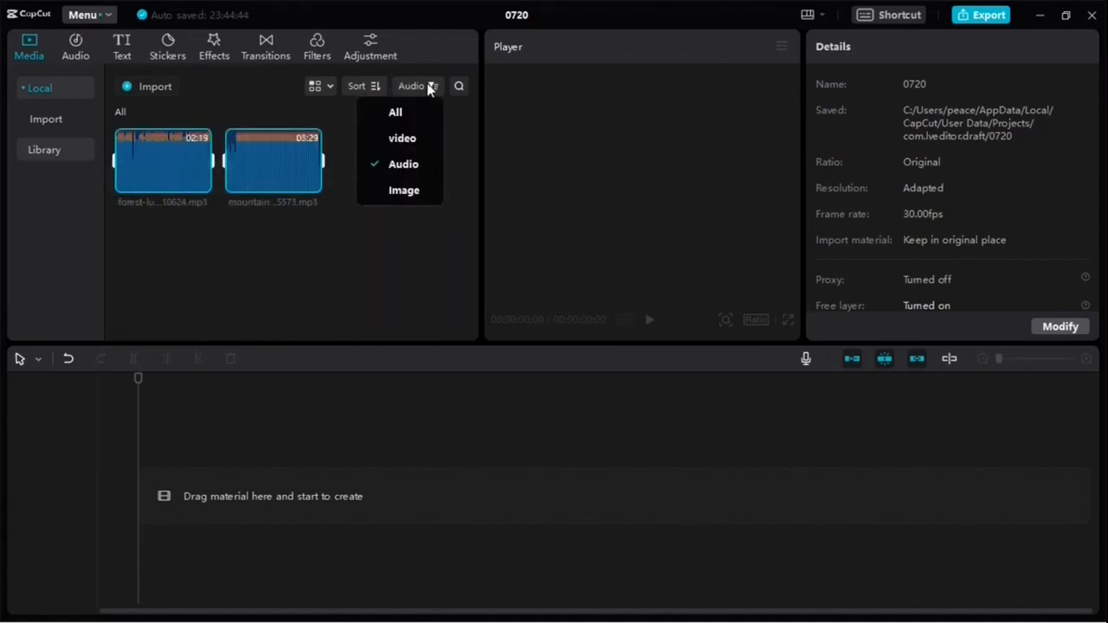
pyautogui.click(415, 195)
pyautogui.moveTo(337, 223); pyautogui.dragTo(117, 130)
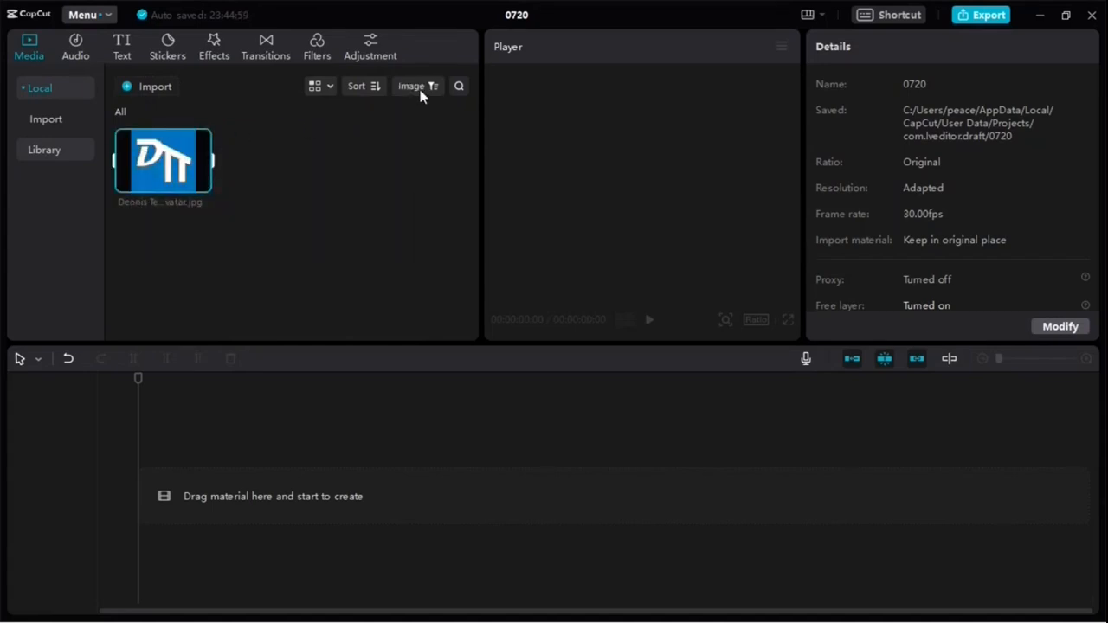
# Step: Open and close the media search, and reset the media filter to All
pyautogui.click(459, 86)
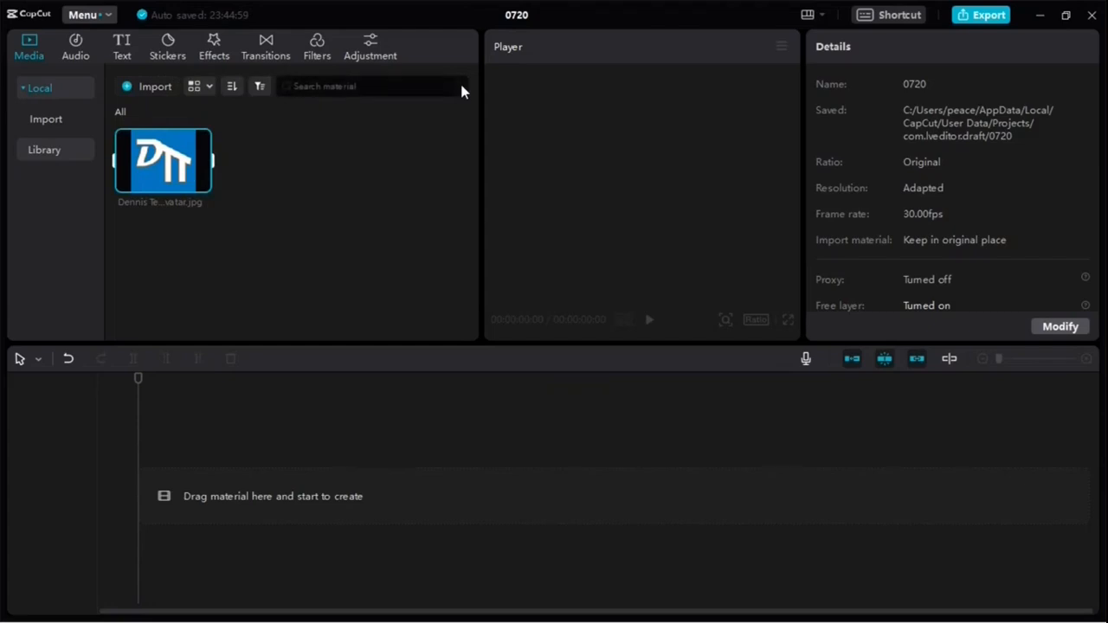
pyautogui.click(415, 86)
pyautogui.click(458, 87)
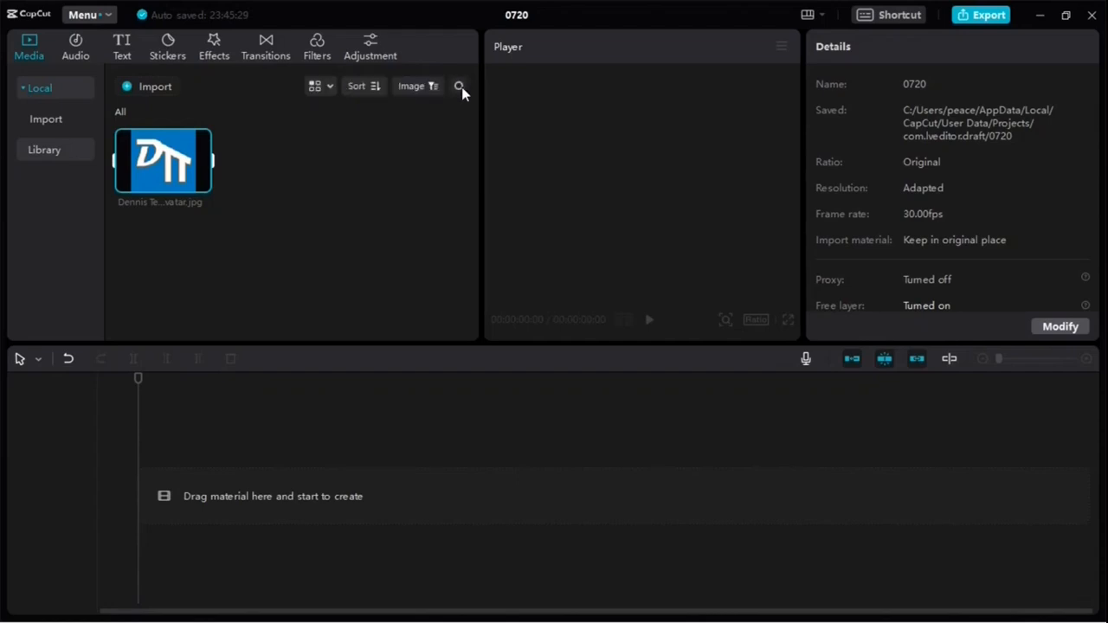
pyautogui.click(437, 85)
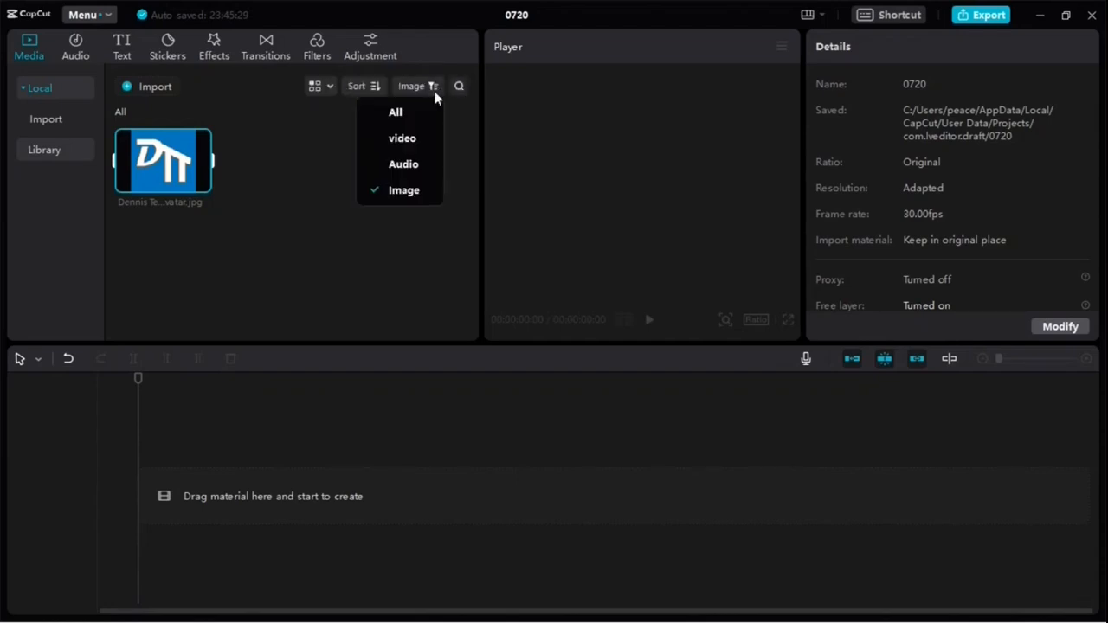
pyautogui.click(413, 113)
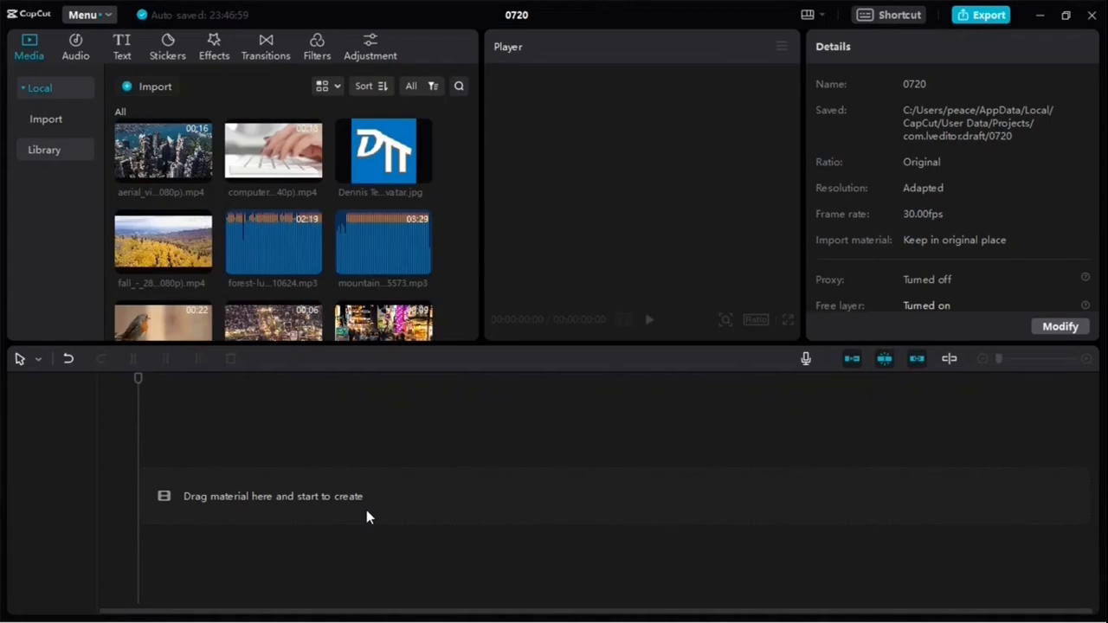
# Step: Add the aerial_view clip to the timeline and insert the fall and computer_keyboard clips before it, with fall first
pyautogui.moveTo(162, 154); pyautogui.dragTo(188, 487)
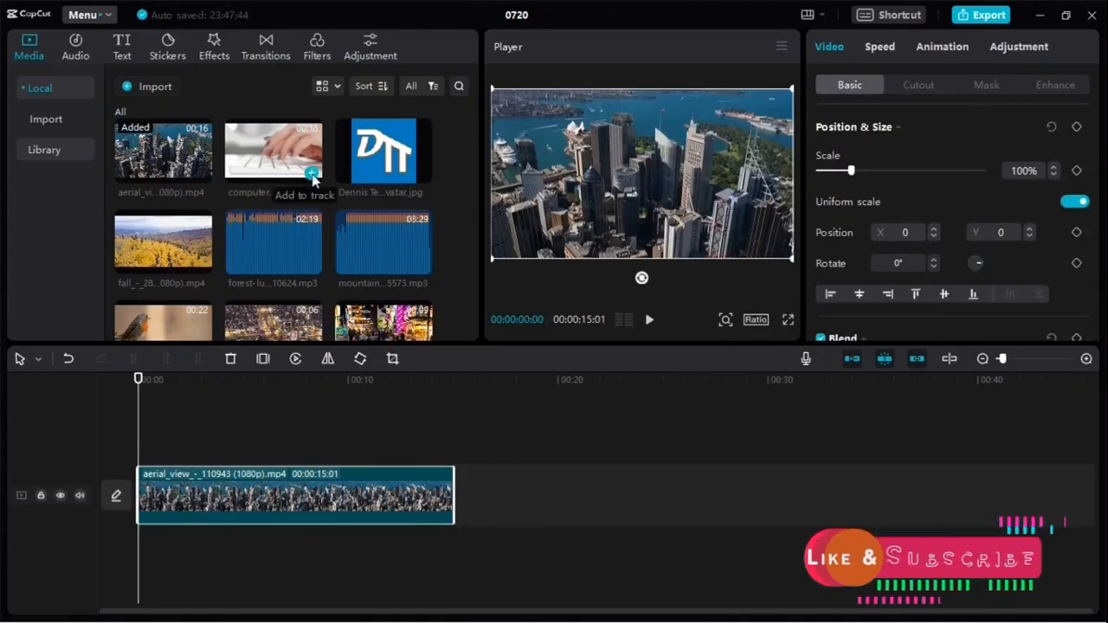
pyautogui.click(312, 174)
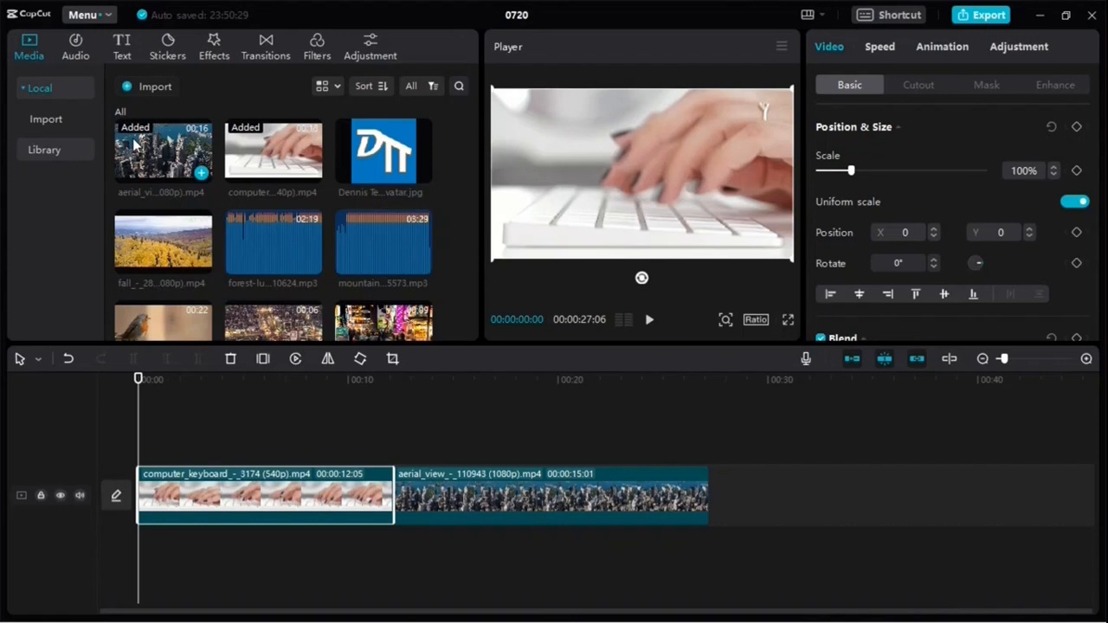
pyautogui.moveTo(182, 251); pyautogui.dragTo(144, 513)
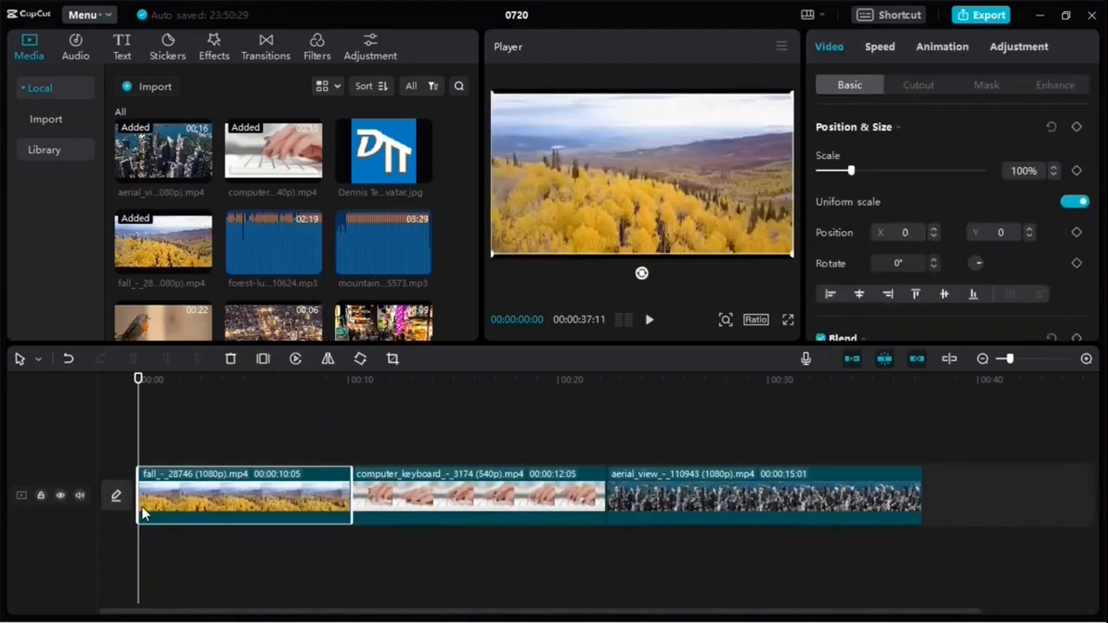
# Step: Insert the seoul_-_21118, seoul_-_24603, waterfall and robin clips in that order between the fall and computer_keyboard clips on the timeline
pyautogui.moveTo(161, 322); pyautogui.dragTo(290, 474)
pyautogui.moveTo(381, 322); pyautogui.dragTo(359, 487)
pyautogui.scroll(-3, 374, 205)
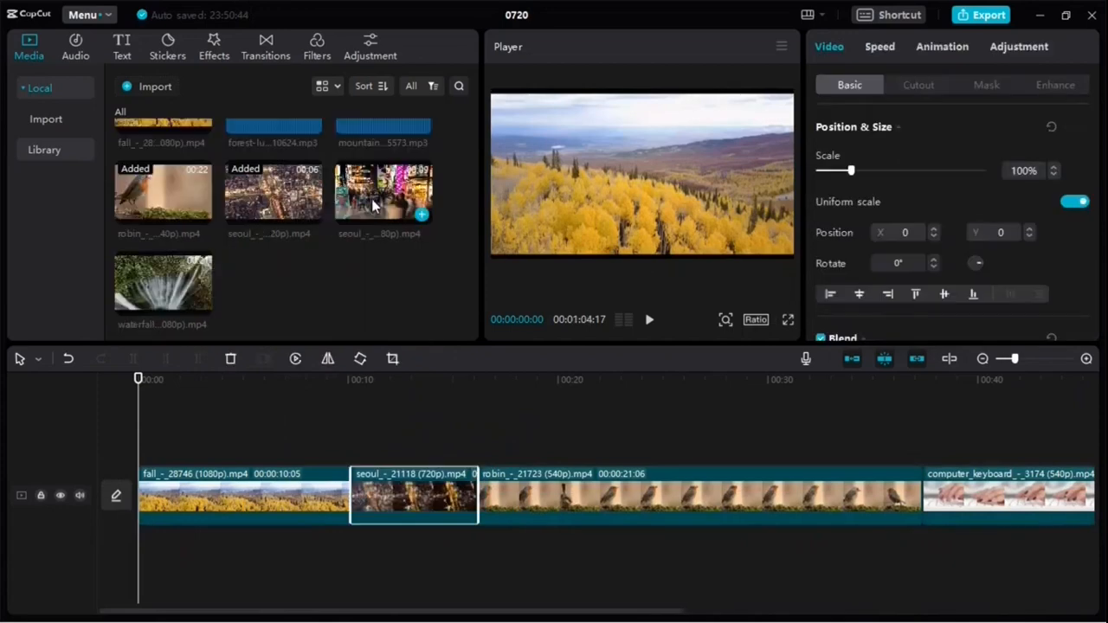
pyautogui.moveTo(392, 207); pyautogui.dragTo(487, 511)
pyautogui.moveTo(163, 285); pyautogui.dragTo(671, 477)
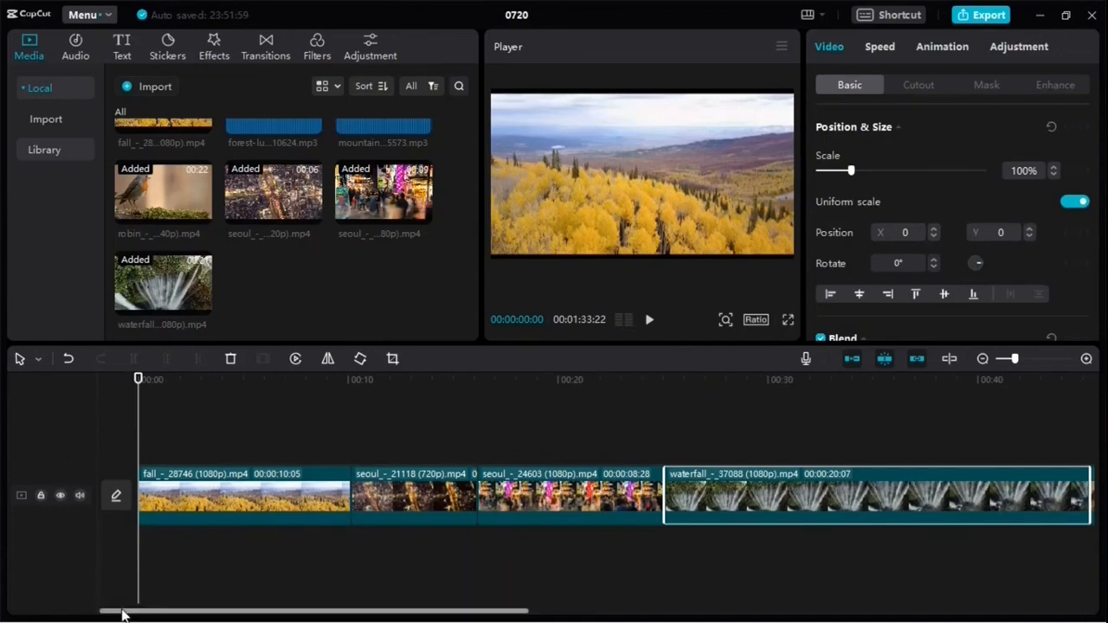
# Step: Look over the whole clip sequence from start to end and scale the timeline so that all clips fit in view
pyautogui.moveTo(121, 615); pyautogui.dragTo(706, 618)
pyautogui.moveTo(707, 622)
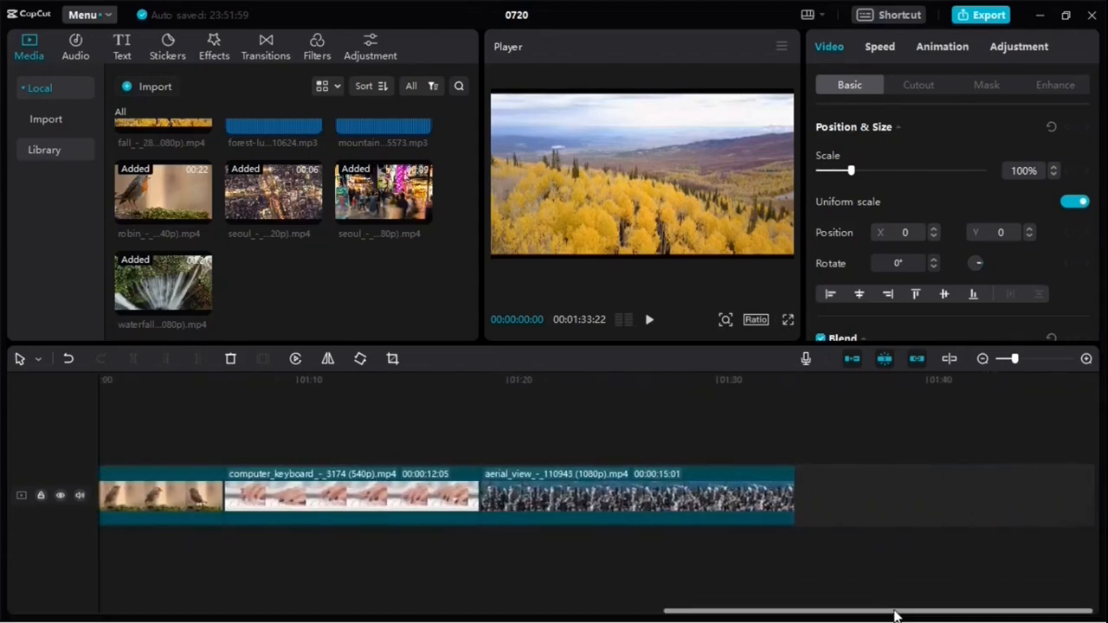
pyautogui.moveTo(896, 614); pyautogui.dragTo(223, 617)
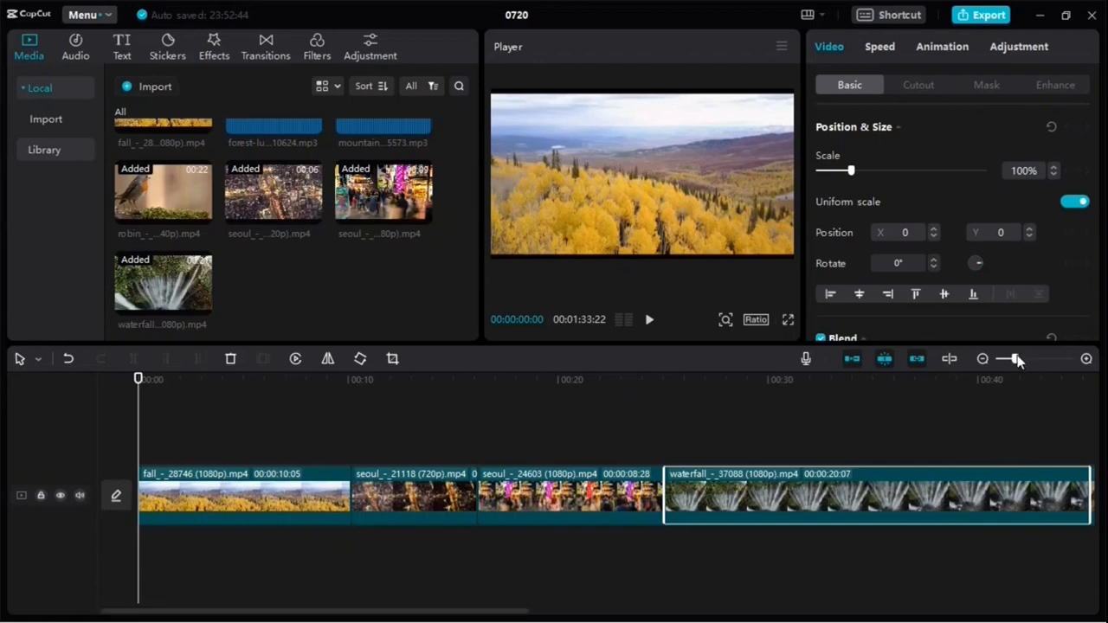
pyautogui.moveTo(1018, 361); pyautogui.dragTo(1003, 364)
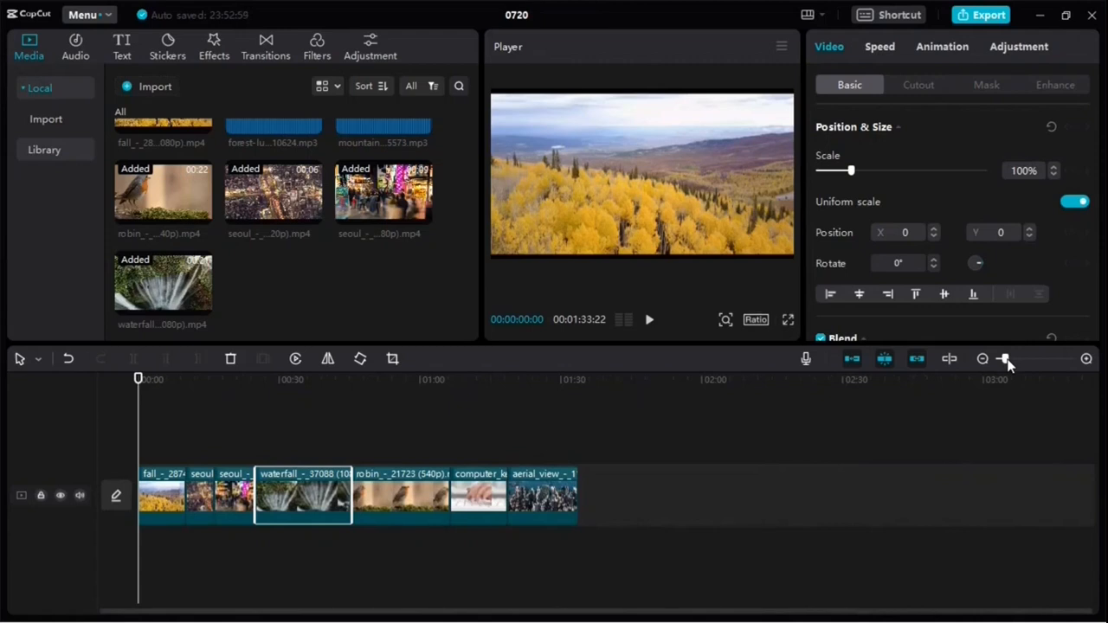
pyautogui.moveTo(1007, 362); pyautogui.dragTo(1009, 361)
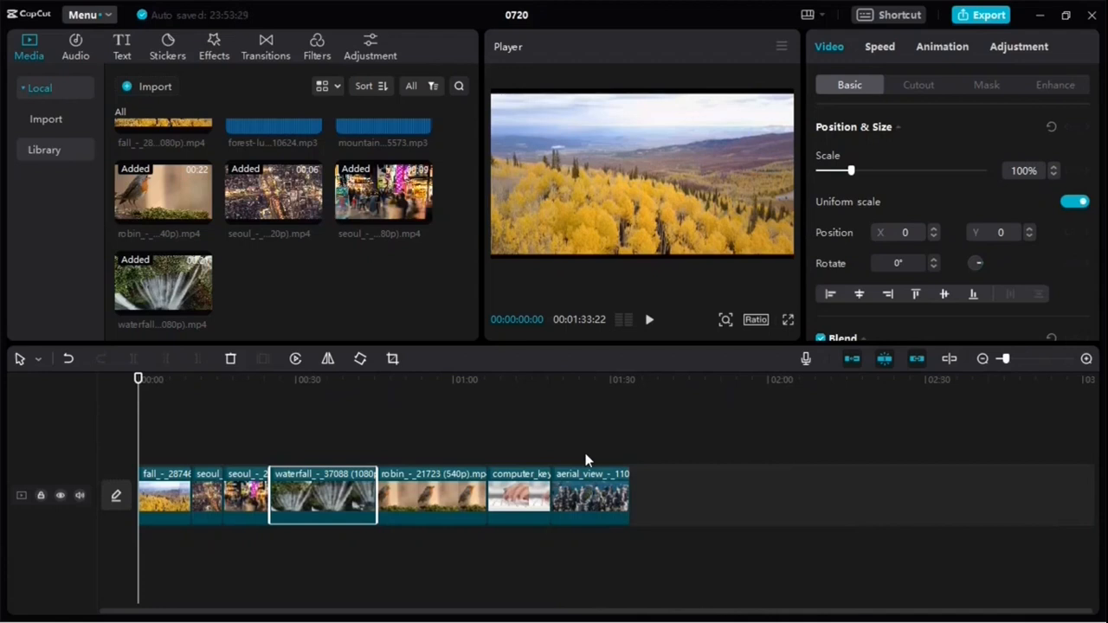
pyautogui.scroll(3, 586, 459)
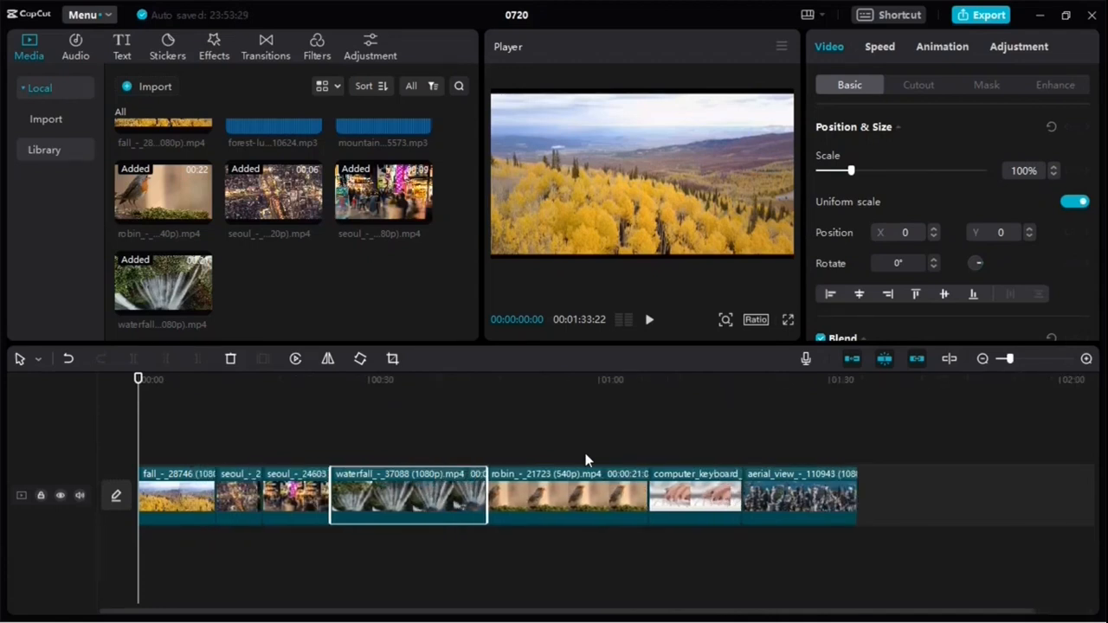
pyautogui.scroll(-1, 585, 458)
pyautogui.scroll(1, 585, 457)
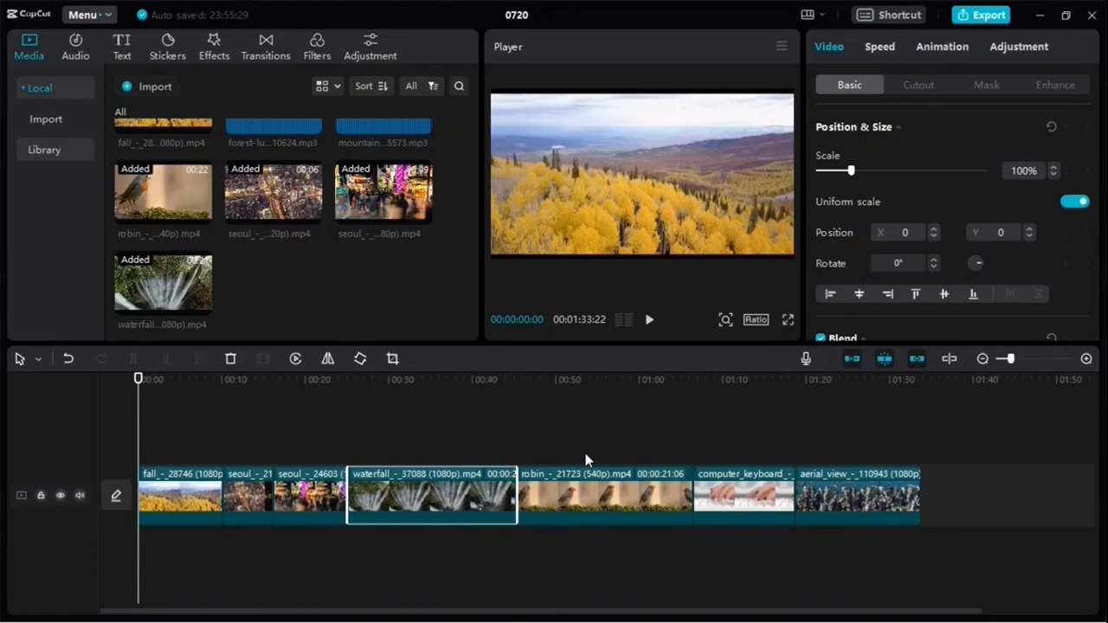
# Step: Reorder the timeline clips: move robin to the start, waterfall directly after fall, and aerial_view directly after waterfall
pyautogui.moveTo(594, 494); pyautogui.dragTo(172, 492)
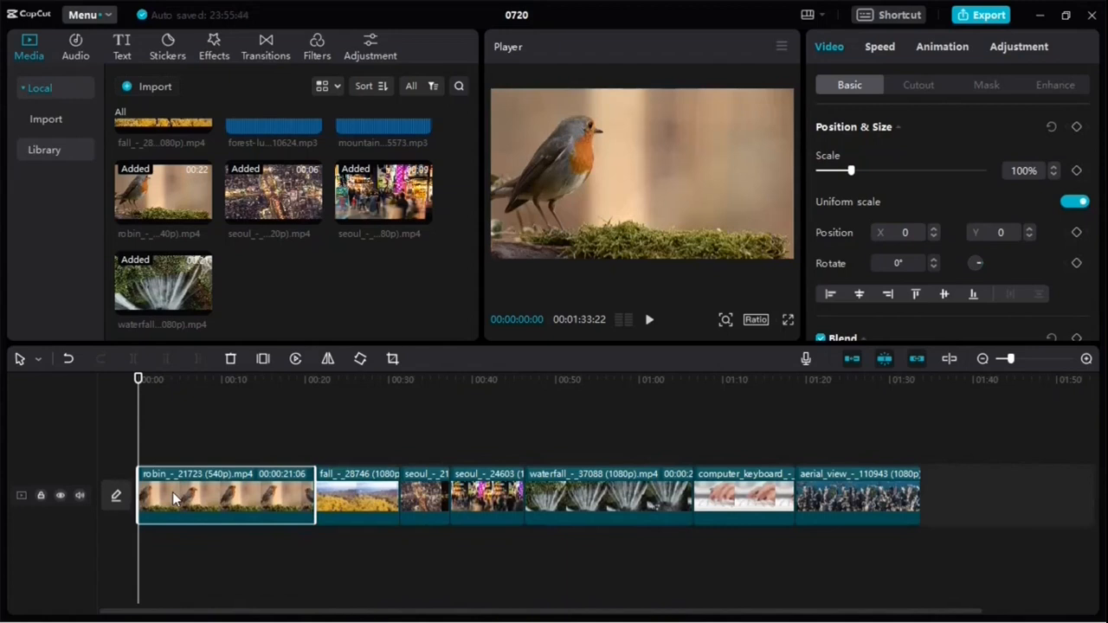
pyautogui.click(348, 445)
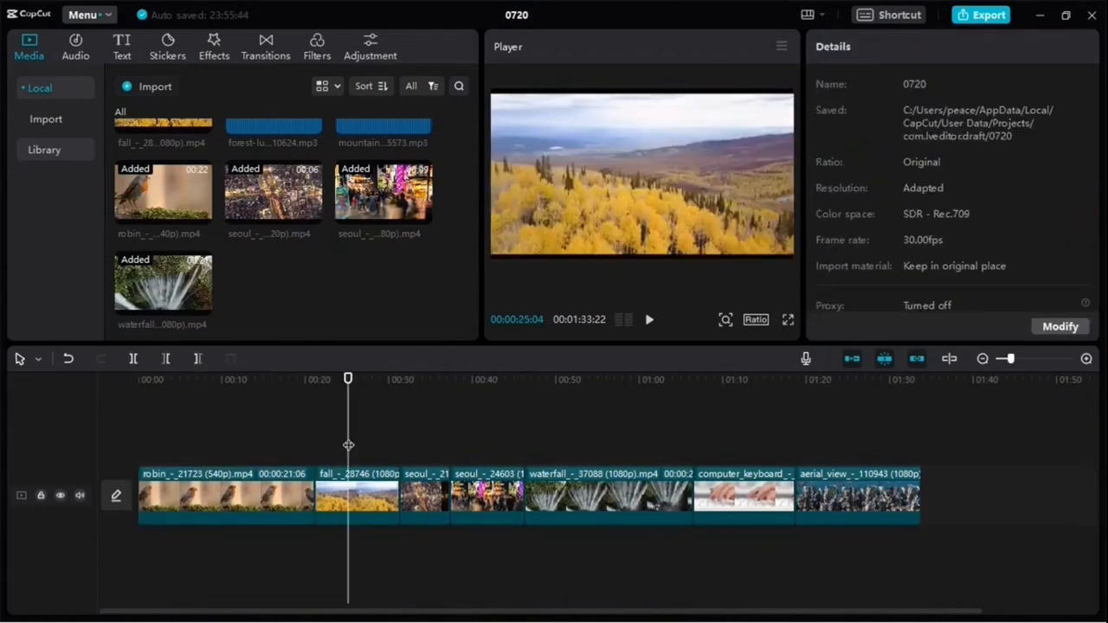
pyautogui.click(582, 496)
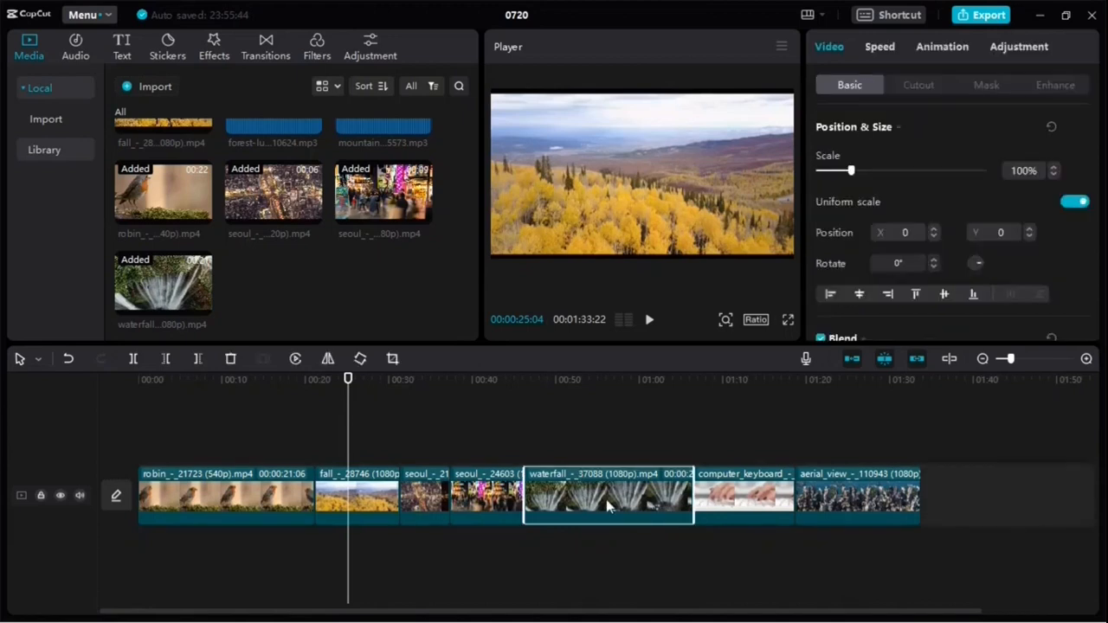
pyautogui.moveTo(606, 500); pyautogui.dragTo(418, 509)
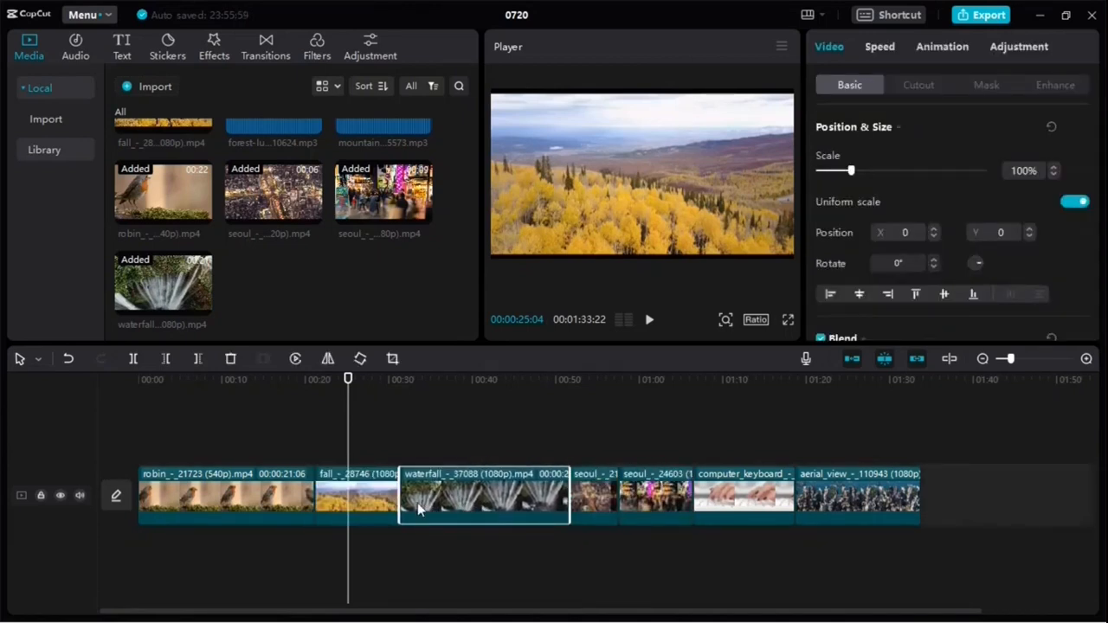
pyautogui.moveTo(844, 501); pyautogui.dragTo(580, 499)
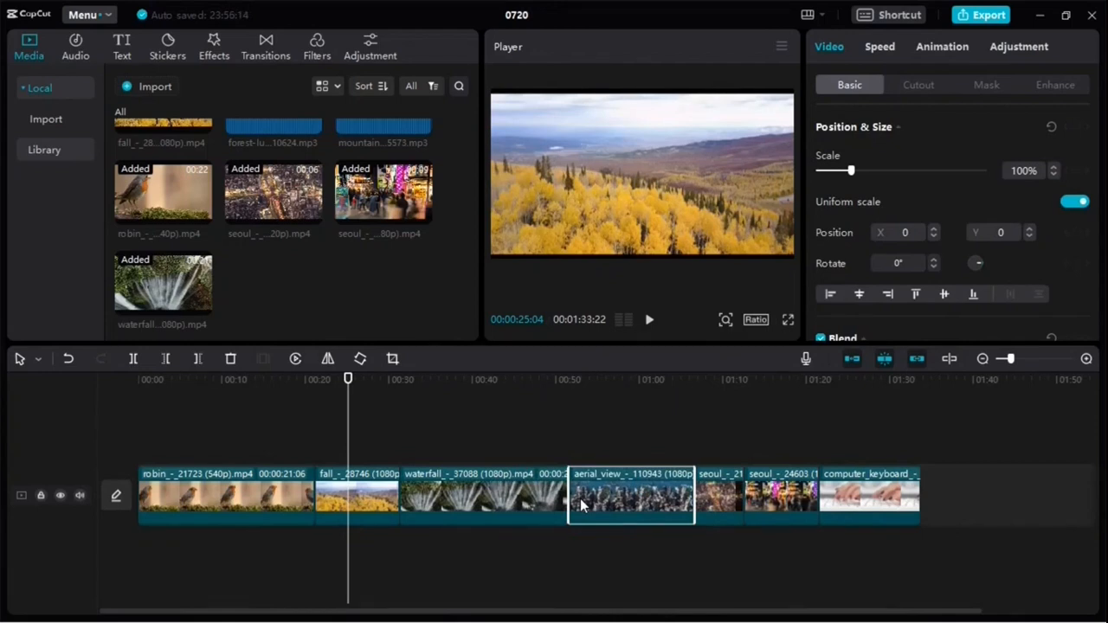
pyautogui.click(784, 510)
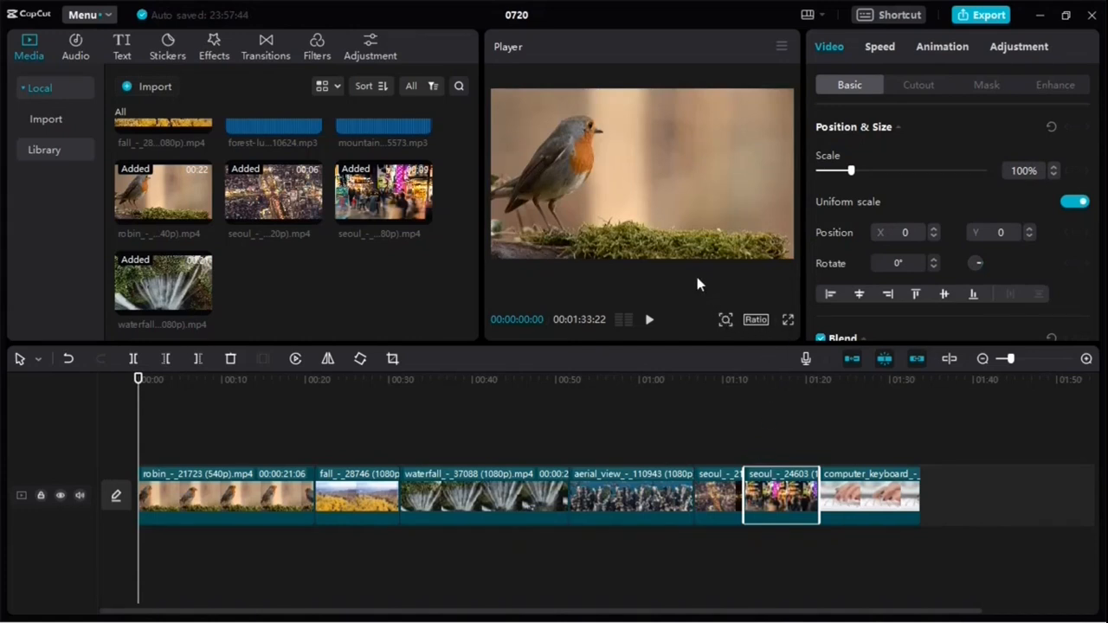
# Step: Try the 9:16 aspect ratio for the project, and set it to 16:9
pyautogui.click(753, 319)
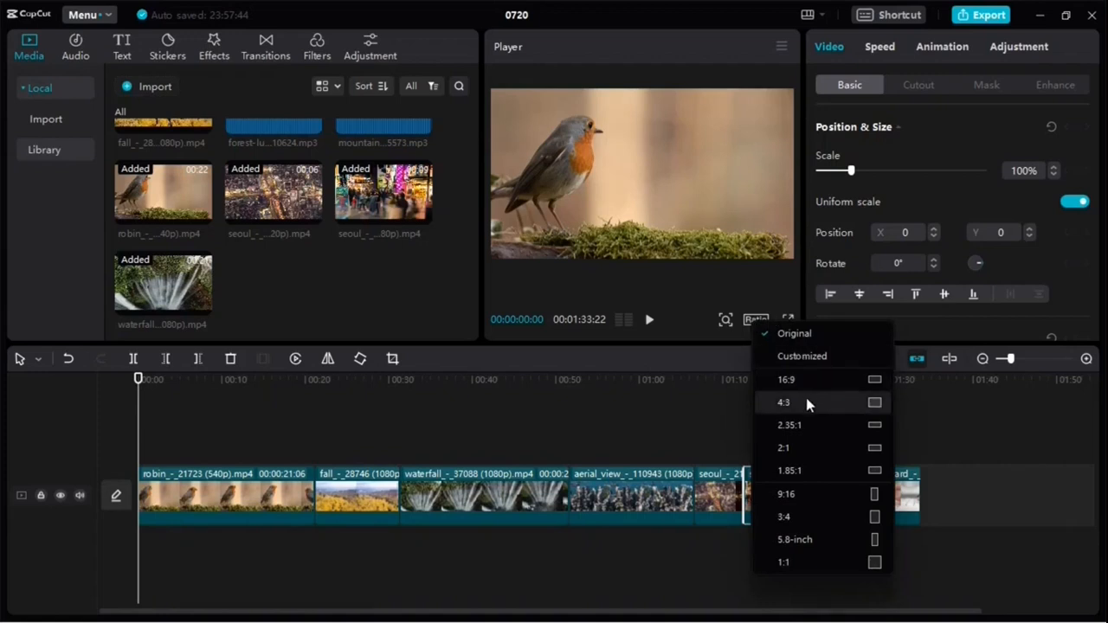
pyautogui.click(787, 494)
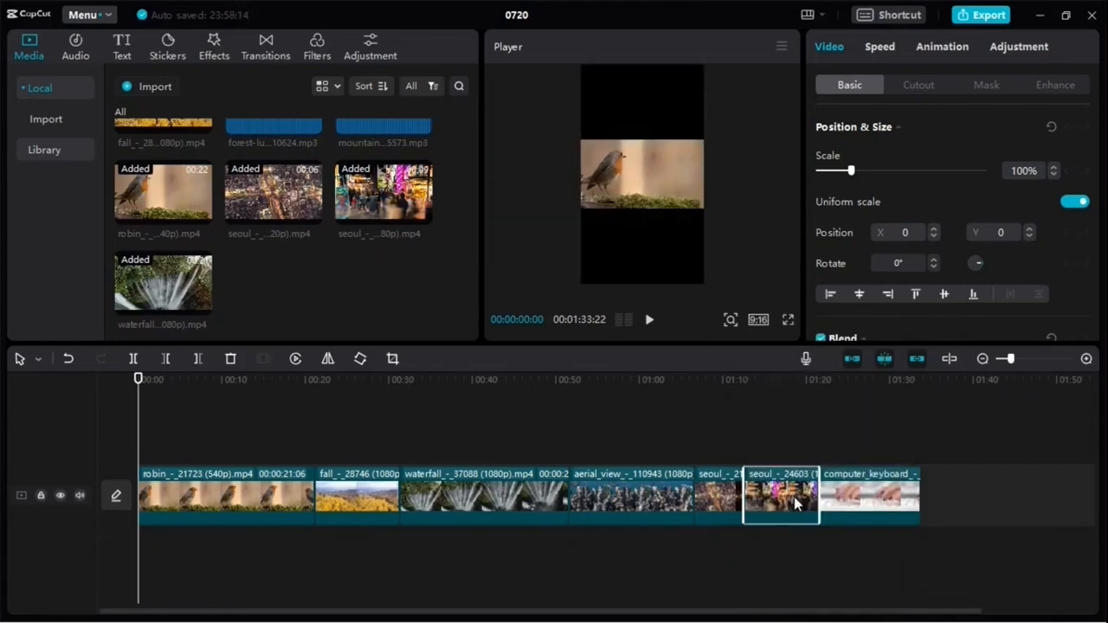
pyautogui.click(758, 319)
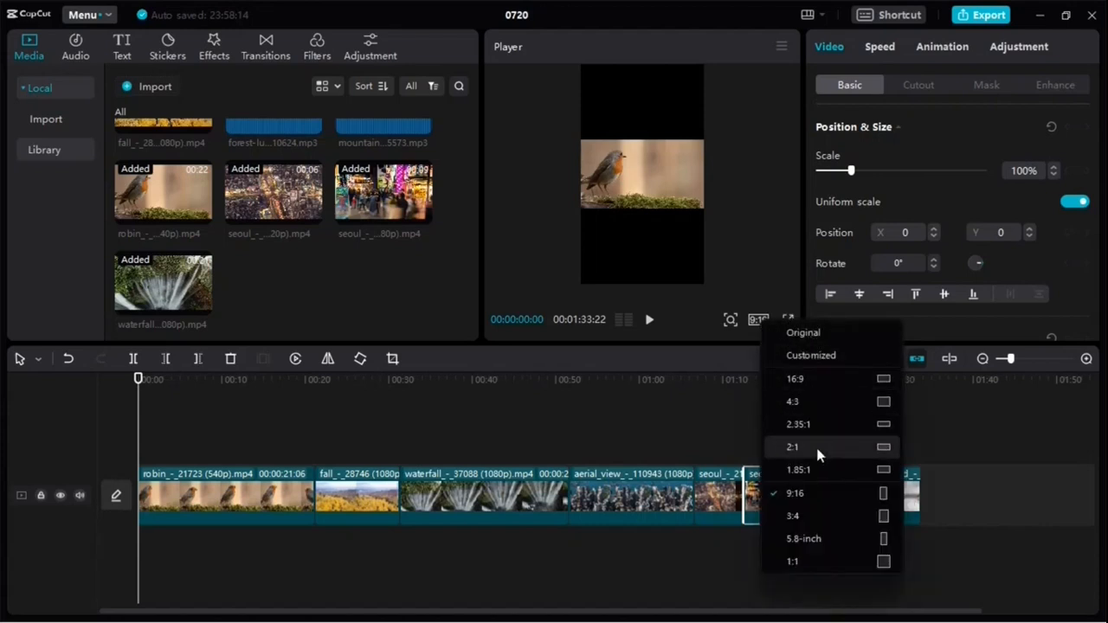
pyautogui.click(834, 383)
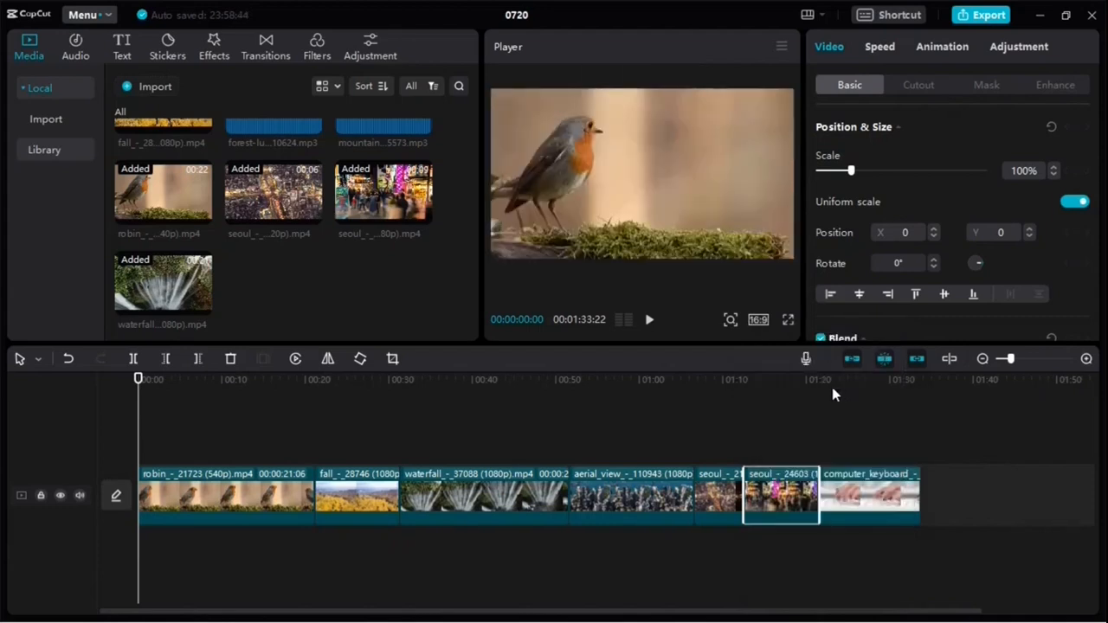
# Step: Check the player's zoom control, and view the preview in full screen before returning to the editor
pyautogui.click(731, 320)
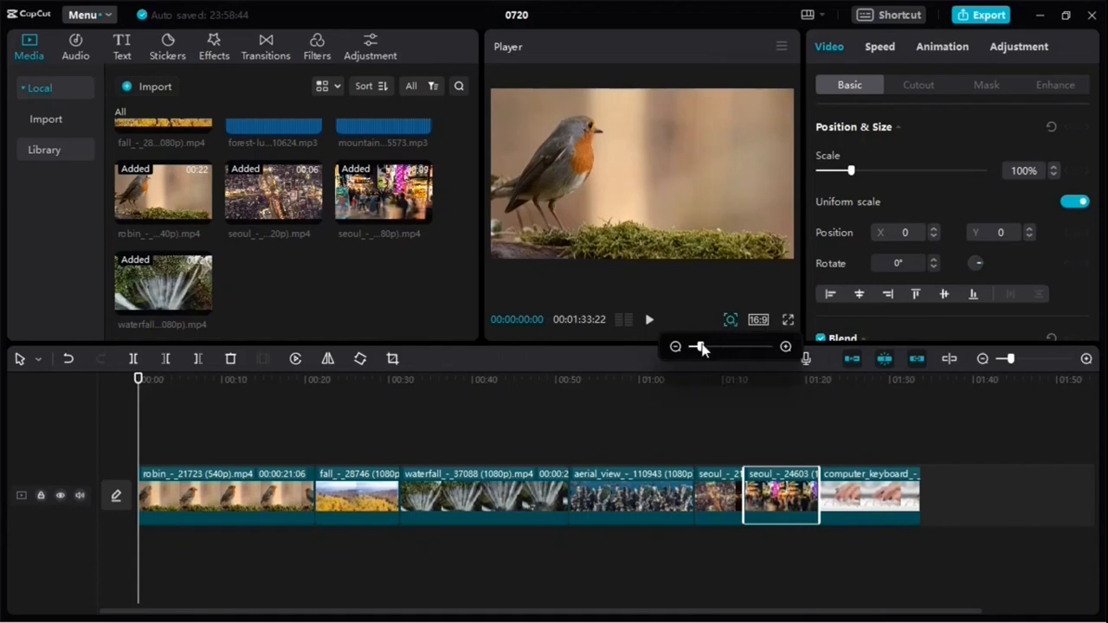
pyautogui.moveTo(700, 347)
pyautogui.mouseDown()
pyautogui.moveTo(745, 346)
pyautogui.moveTo(699, 347)
pyautogui.mouseUp()
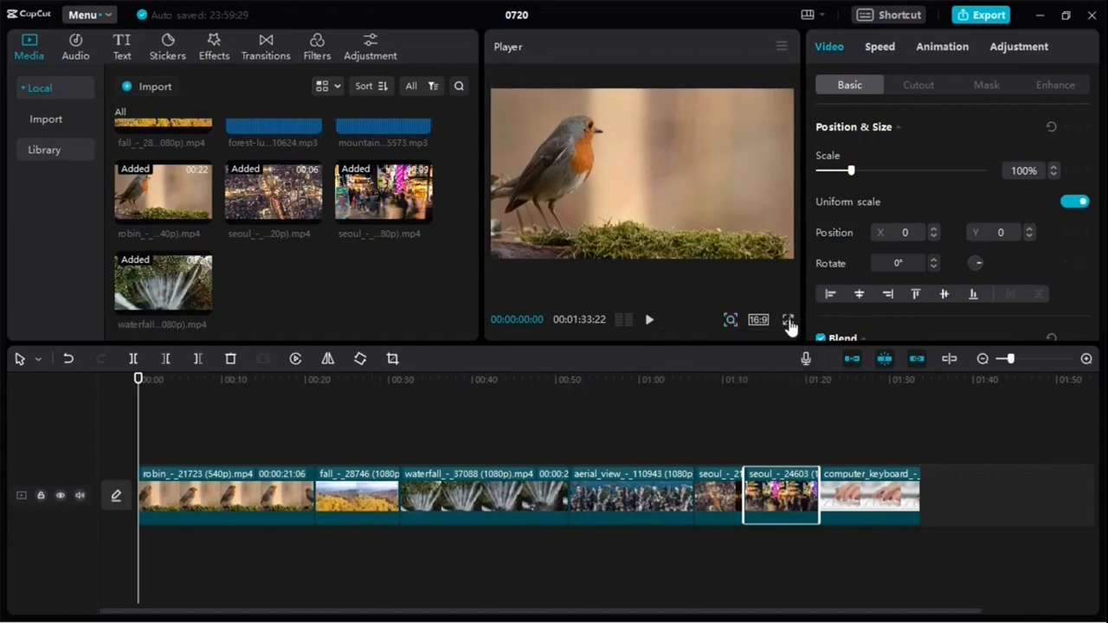
pyautogui.click(787, 320)
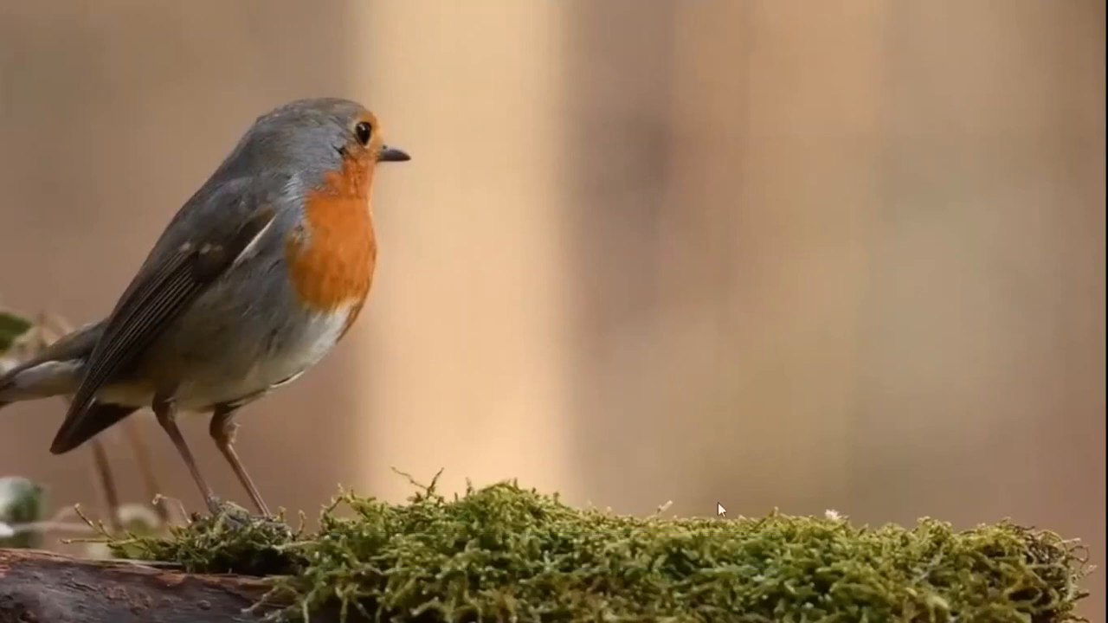
pyautogui.moveTo(571, 559)
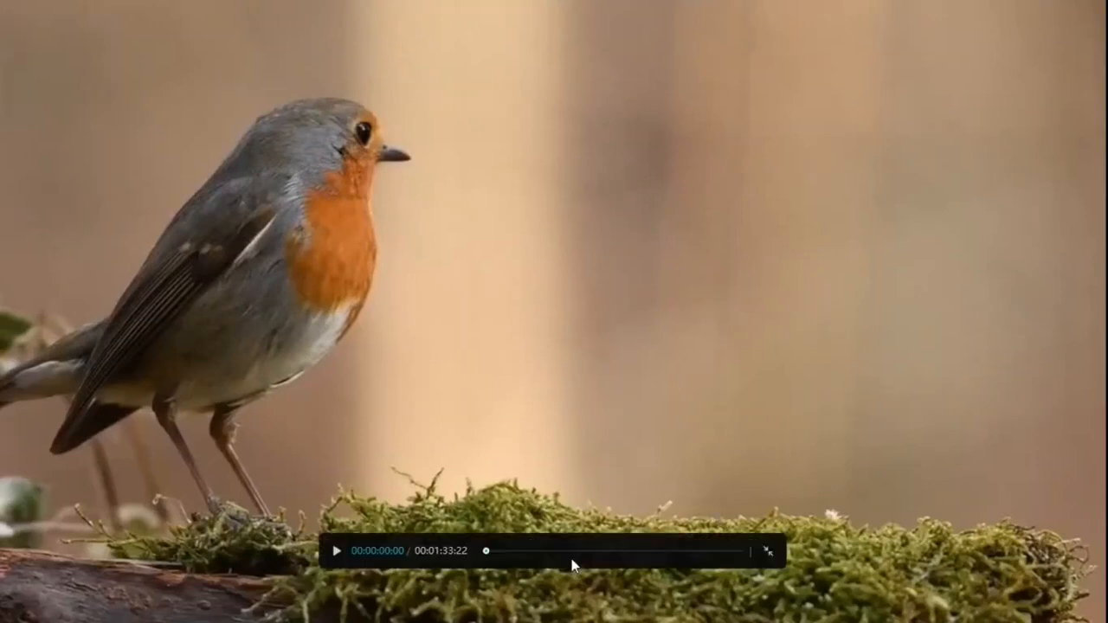
pyautogui.click(768, 554)
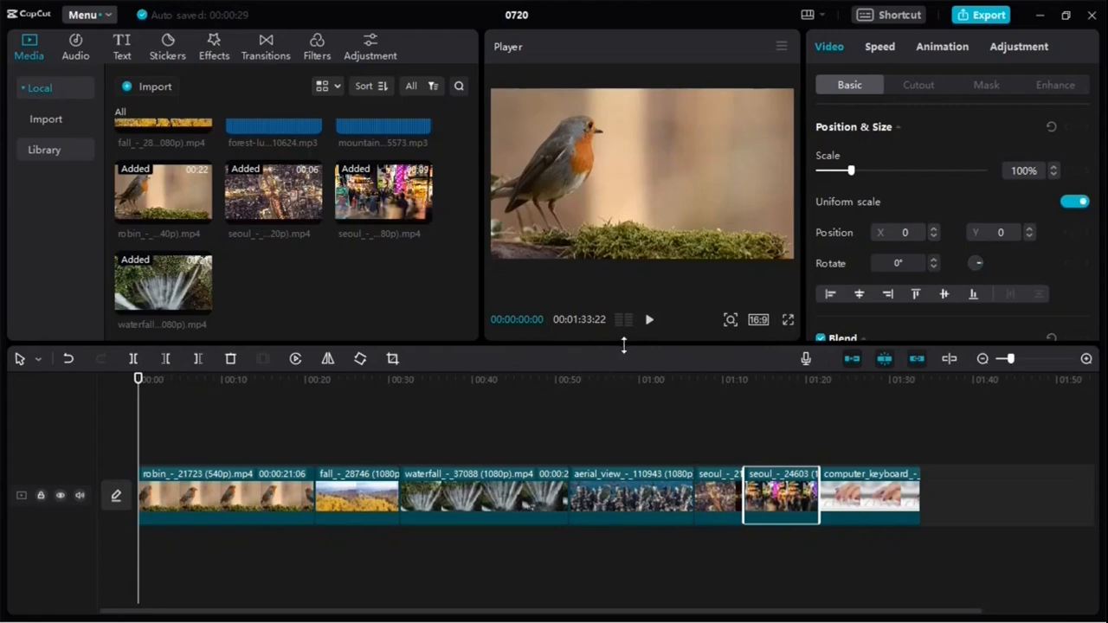
# Step: Play the preview briefly, check frames across the robin, fall and waterfall clips, and return the playhead to the start
pyautogui.click(651, 320)
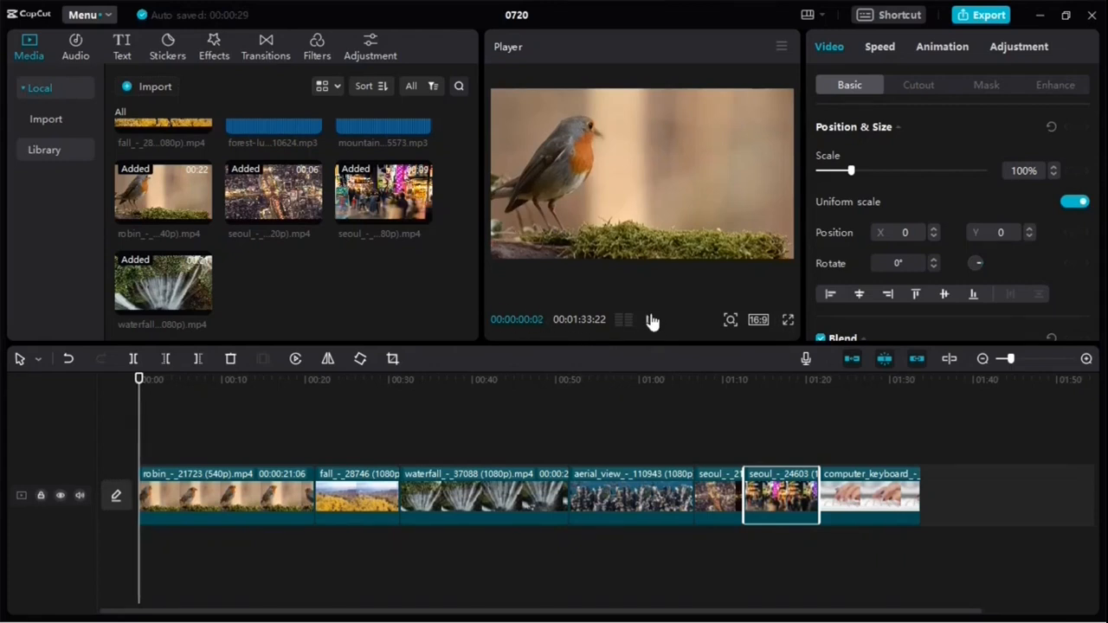
pyautogui.click(650, 319)
pyautogui.click(168, 379)
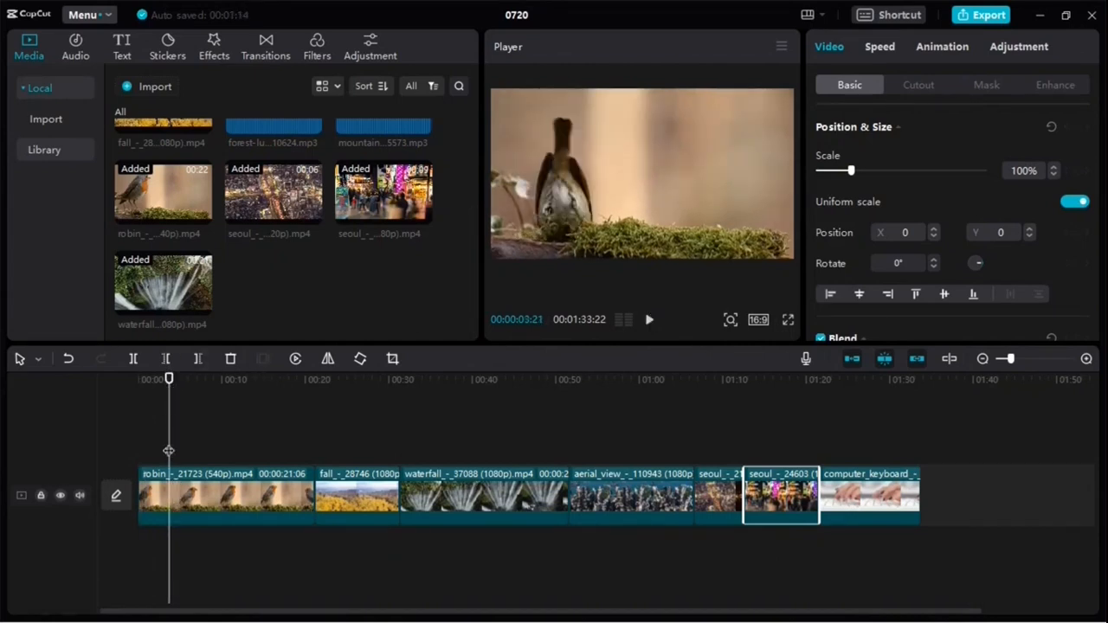
pyautogui.click(242, 379)
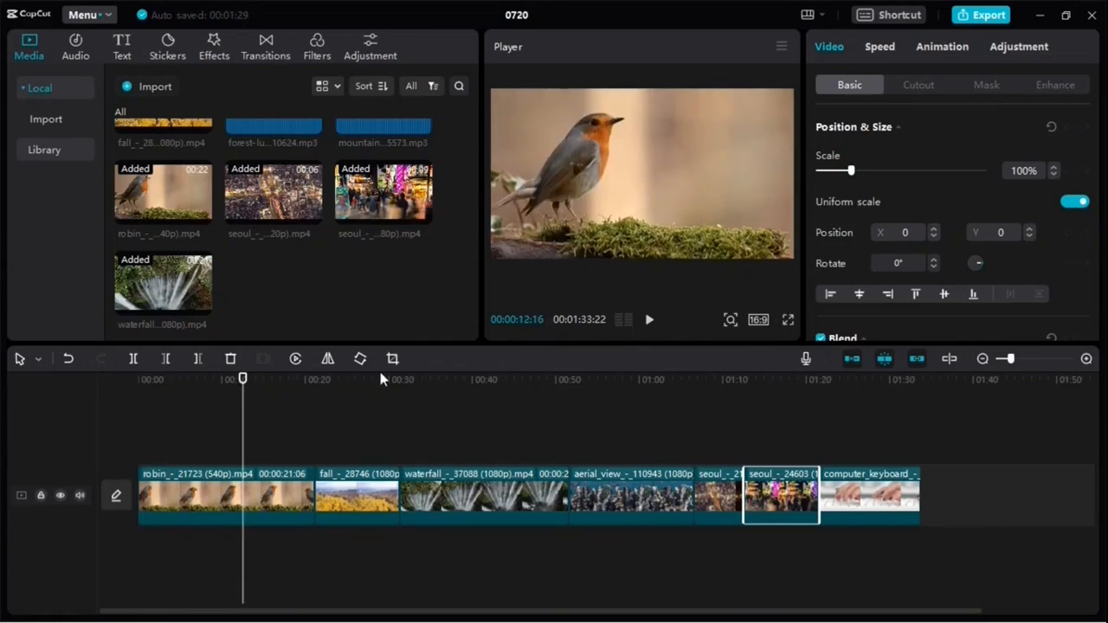
pyautogui.click(358, 383)
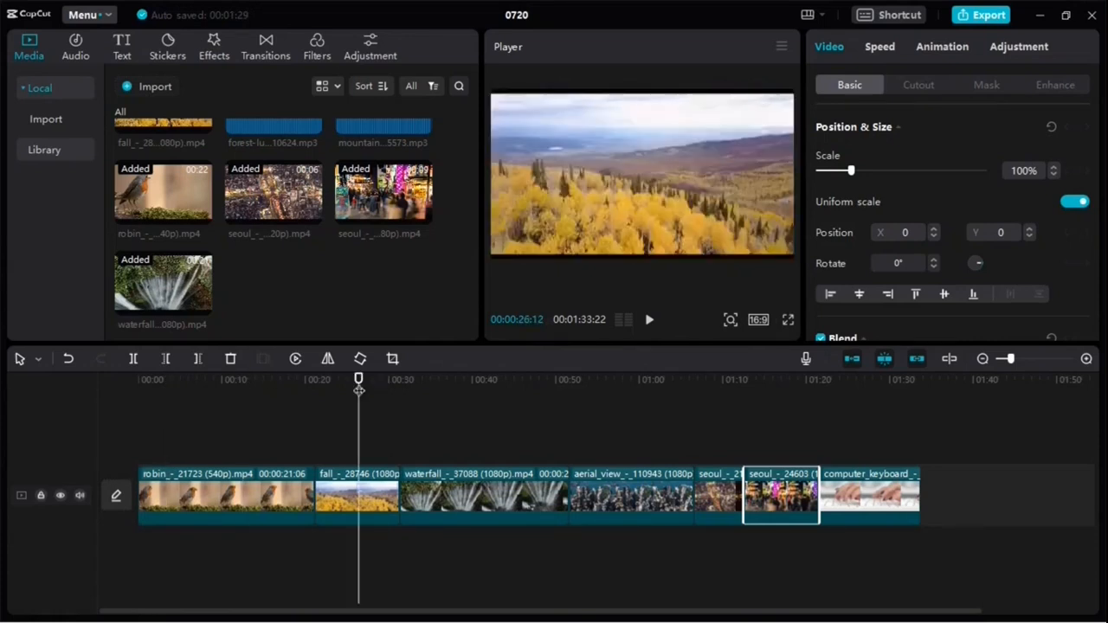
pyautogui.click(428, 379)
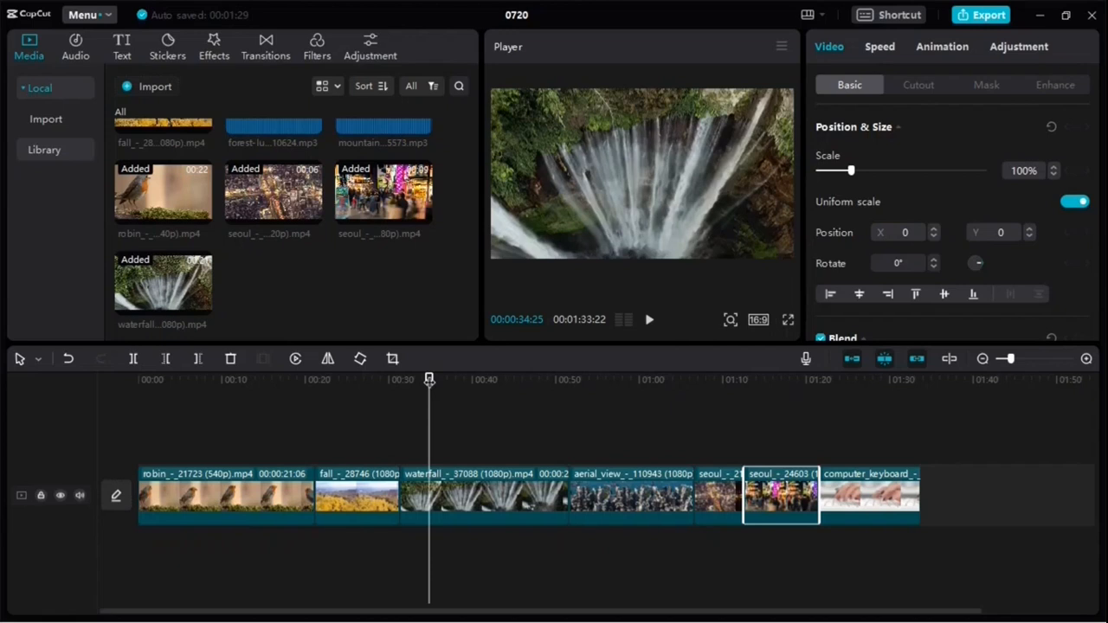
pyautogui.click(502, 387)
pyautogui.press('Home')
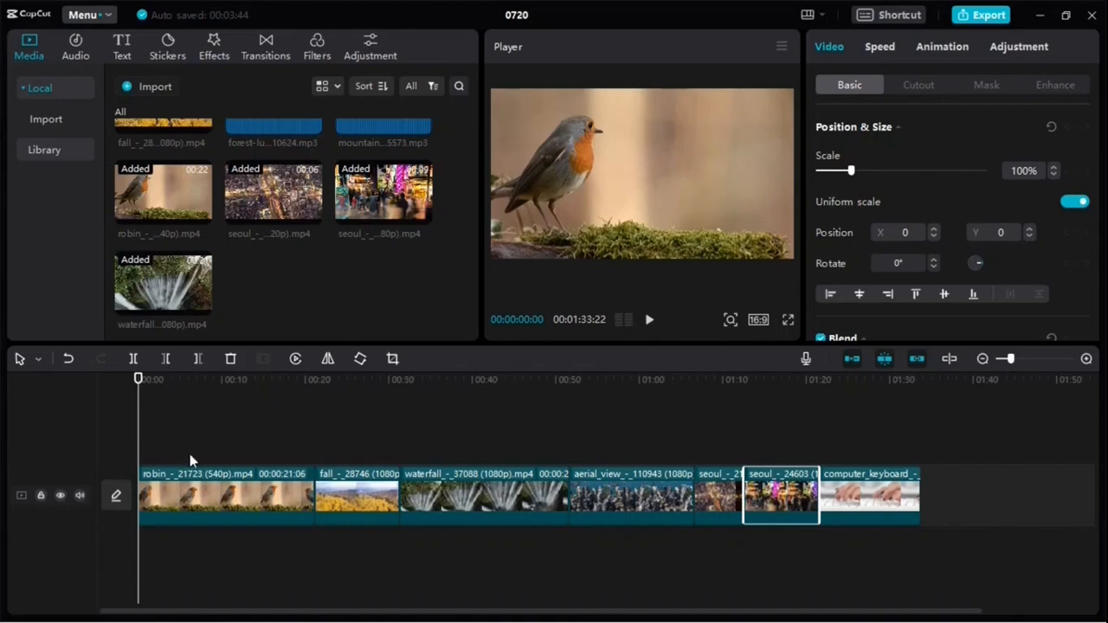
# Step: Split the robin clip at 00:00:09:27 with the Split tool and return to the Select tool
pyautogui.click(195, 505)
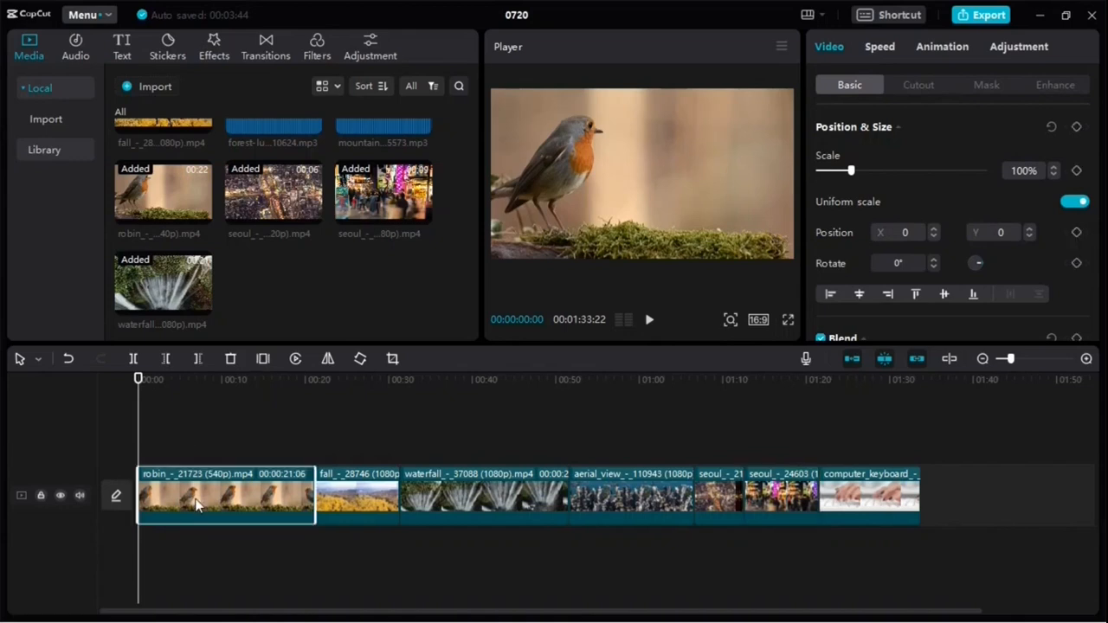
pyautogui.click(315, 384)
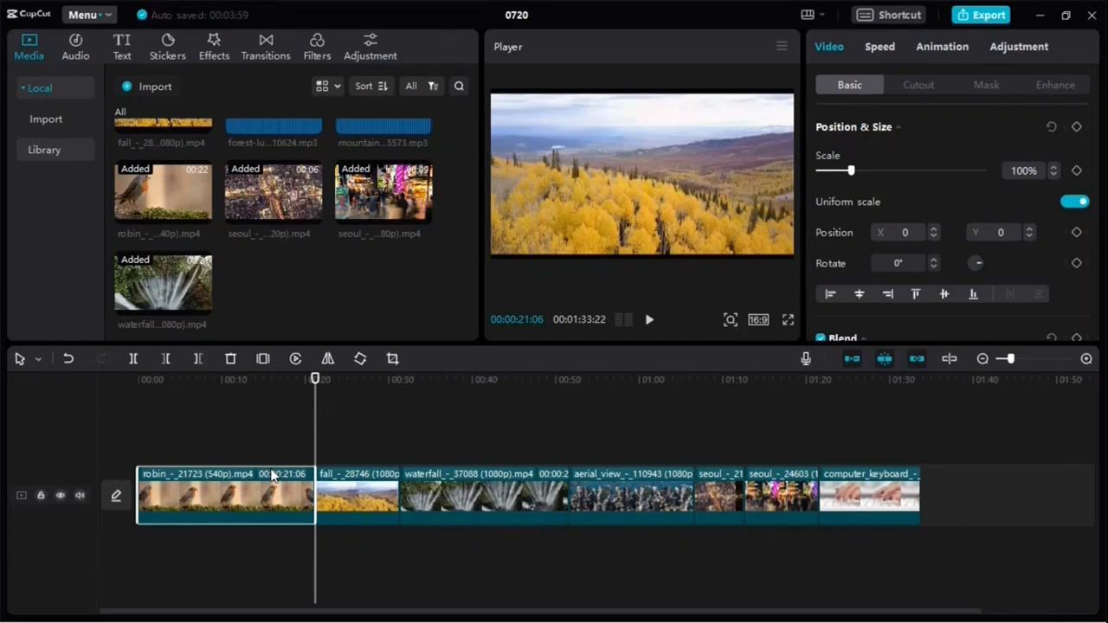
pyautogui.click(220, 378)
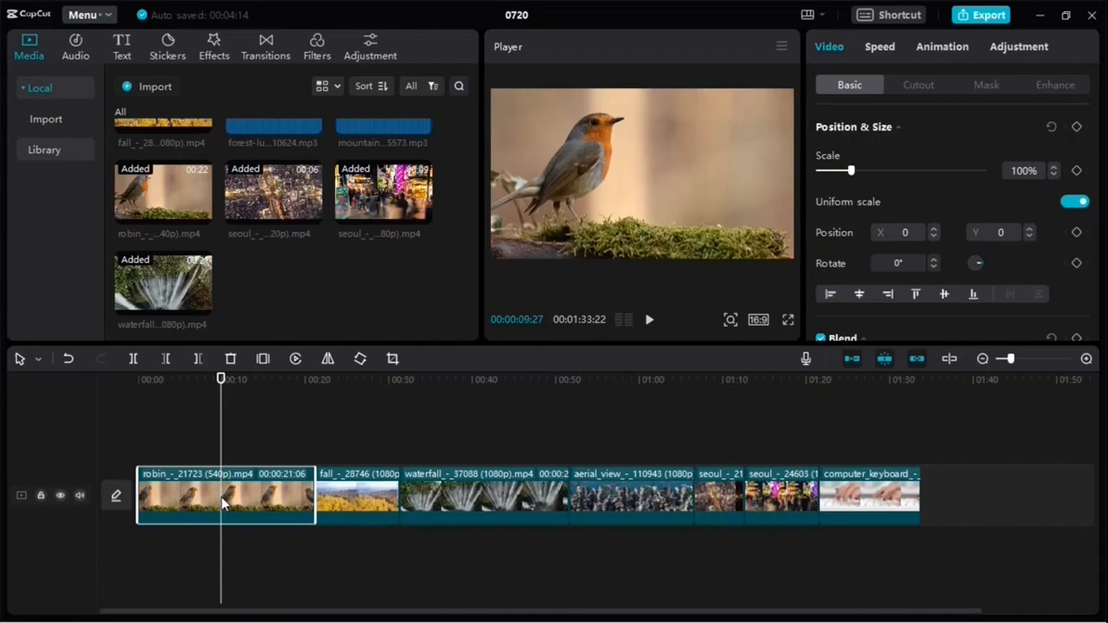
pyautogui.click(38, 361)
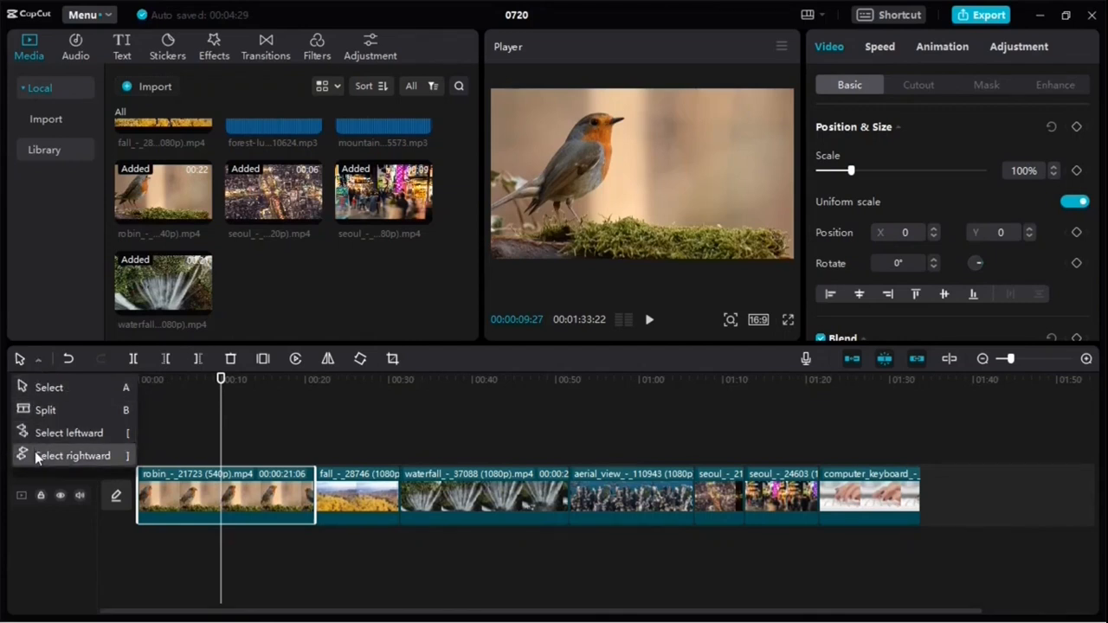
pyautogui.click(69, 415)
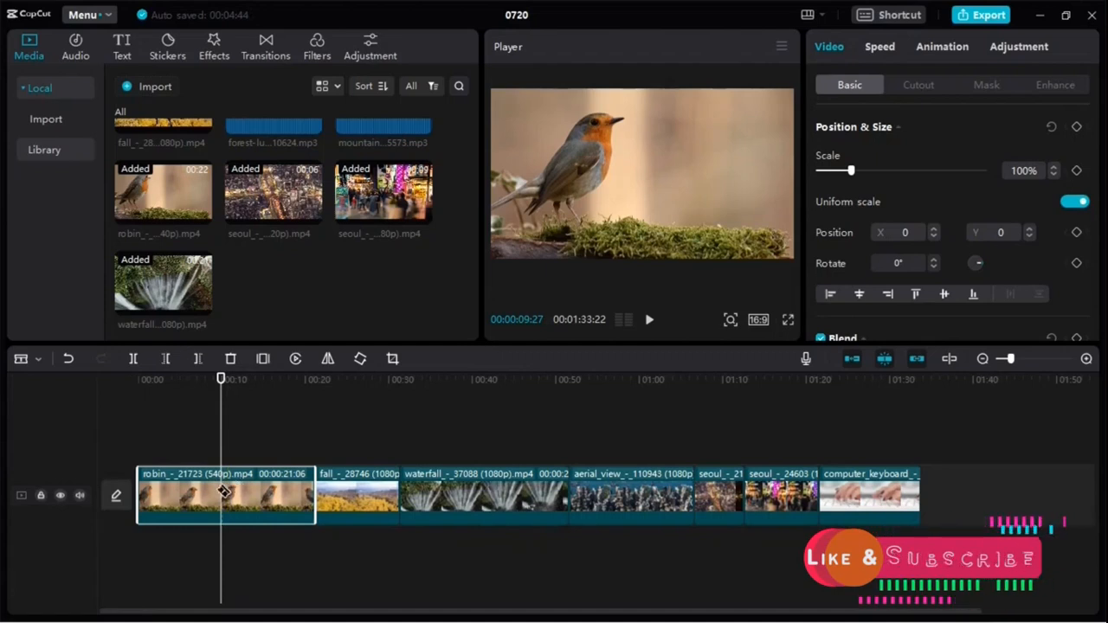
pyautogui.click(222, 491)
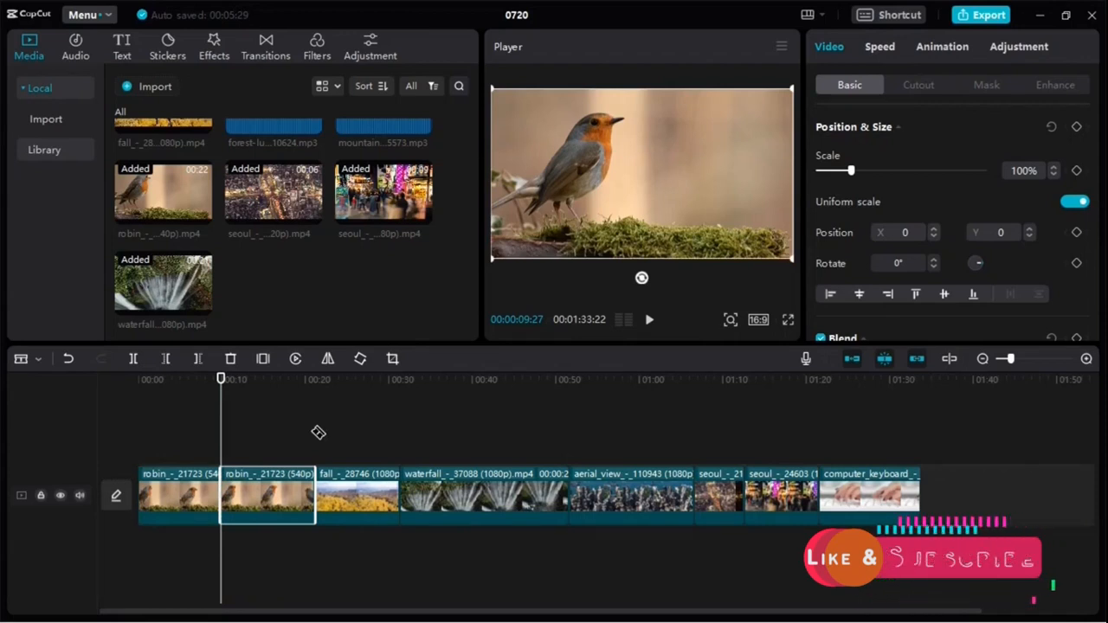
pyautogui.click(39, 359)
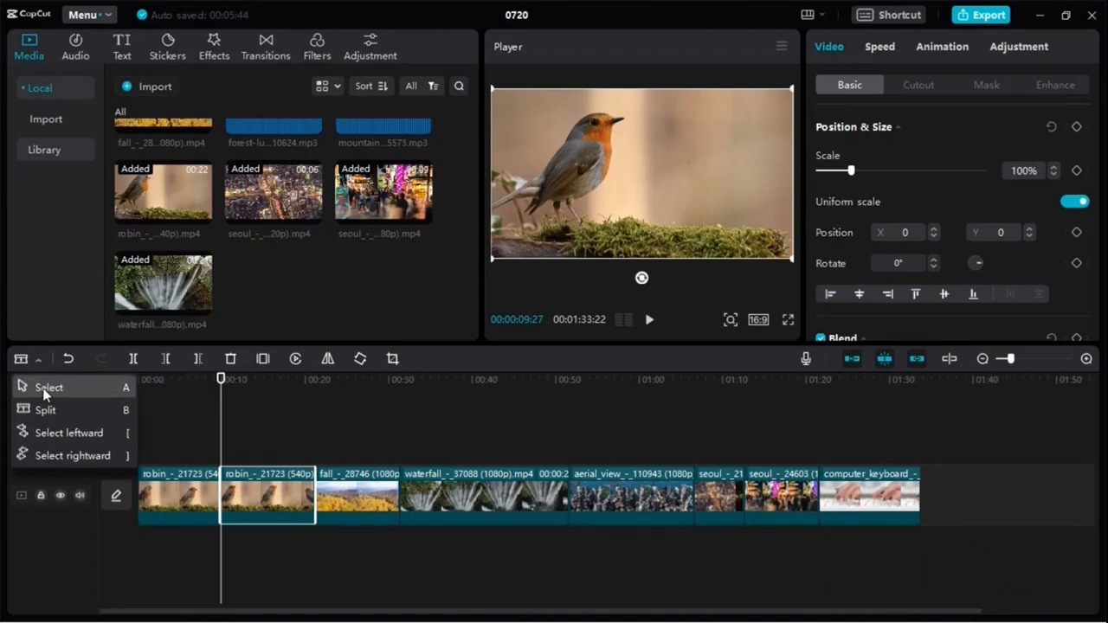
pyautogui.click(45, 390)
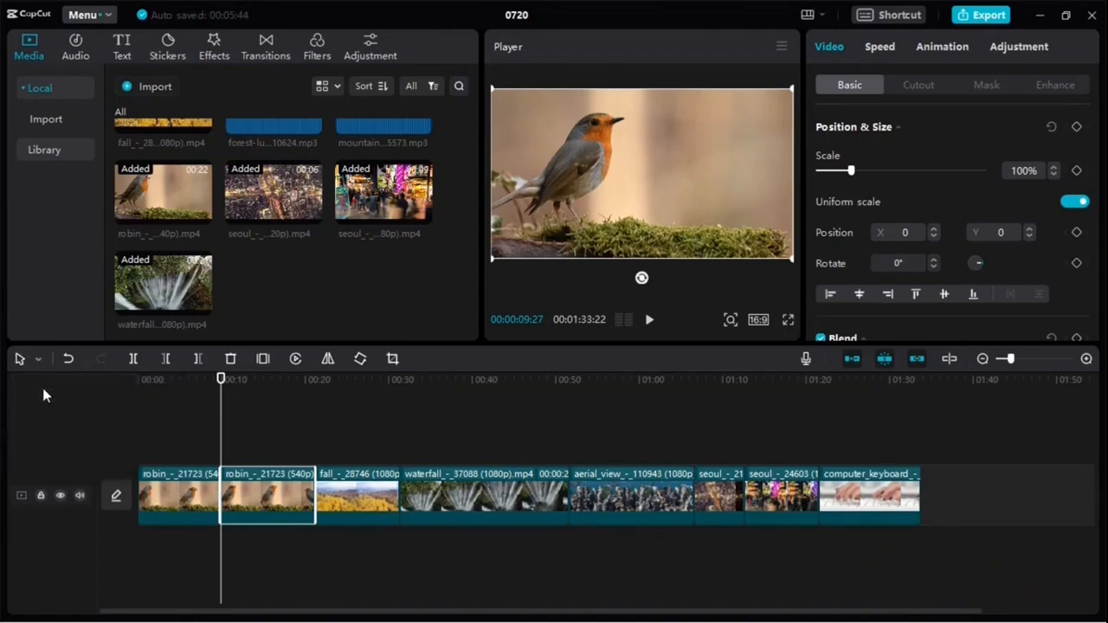
# Step: Try deleting the second robin segment and undo the deletion, doing both twice
pyautogui.click(194, 499)
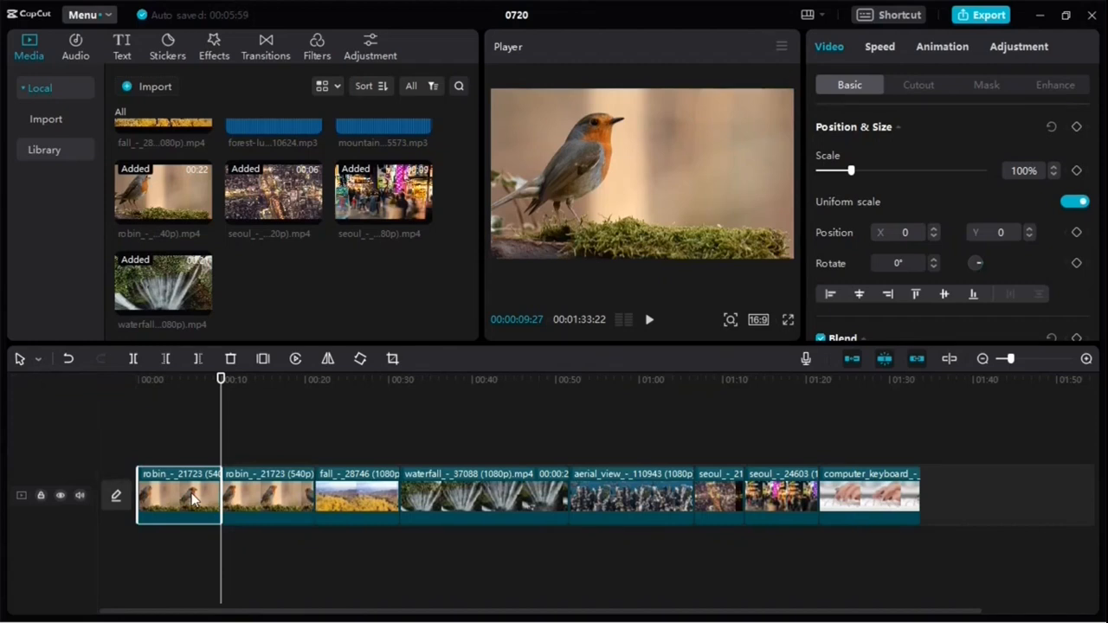
pyautogui.click(256, 500)
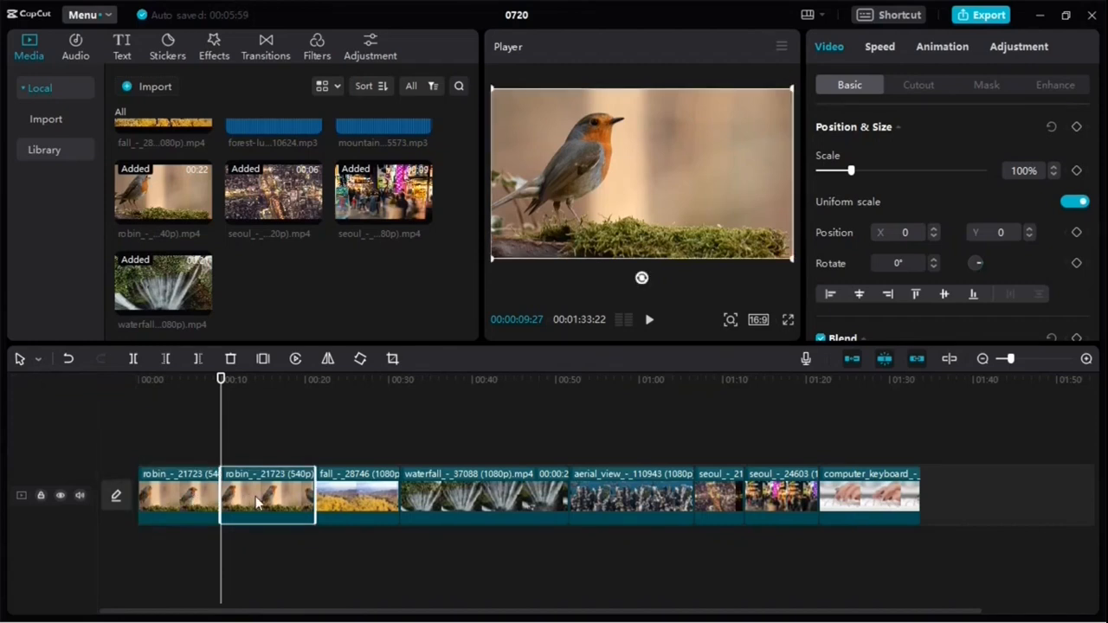
pyautogui.press('Delete')
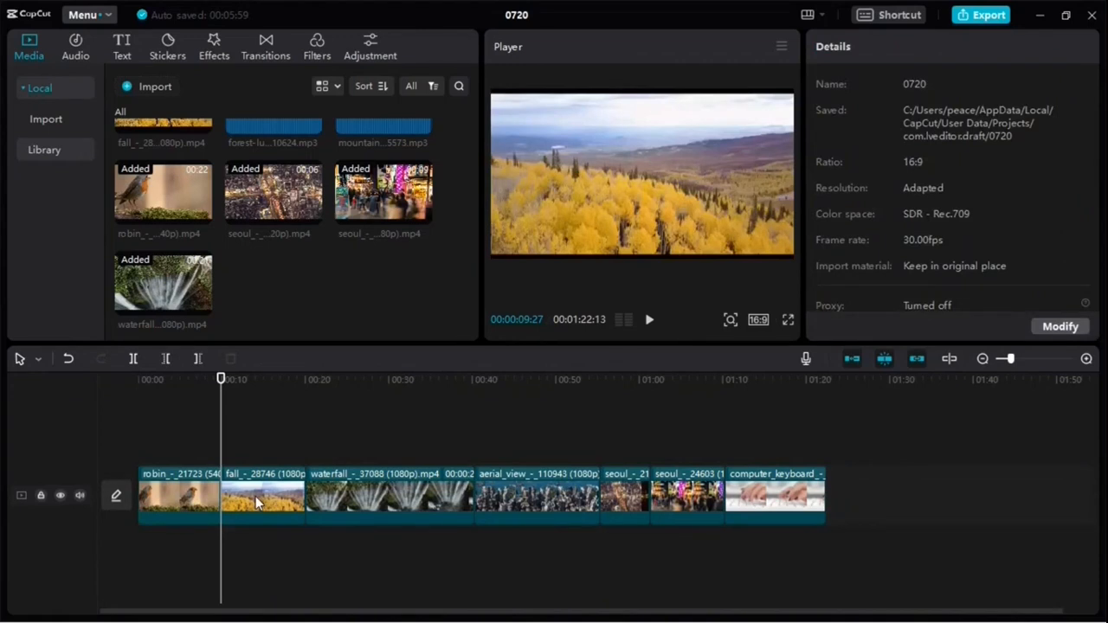
pyautogui.hotkey('ctrl', 'z')
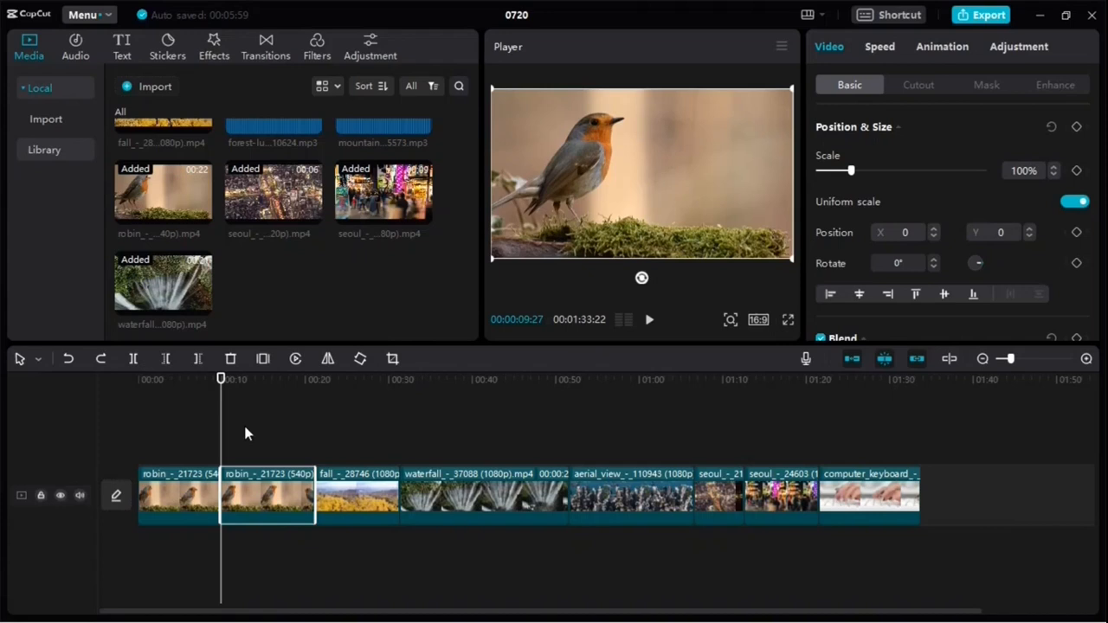
pyautogui.click(230, 360)
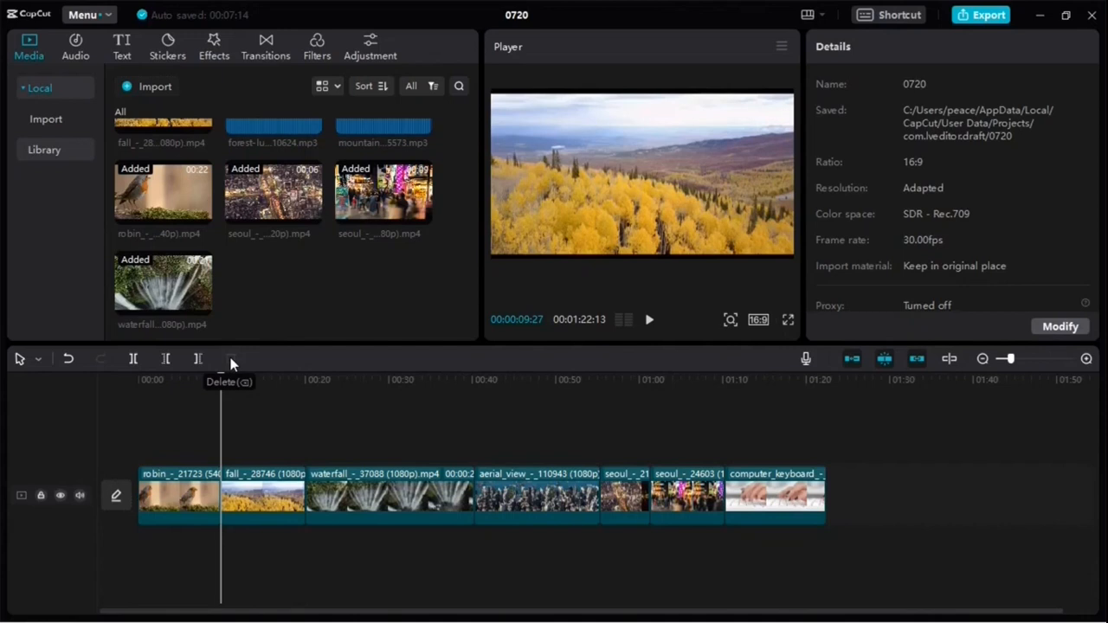
pyautogui.click(69, 361)
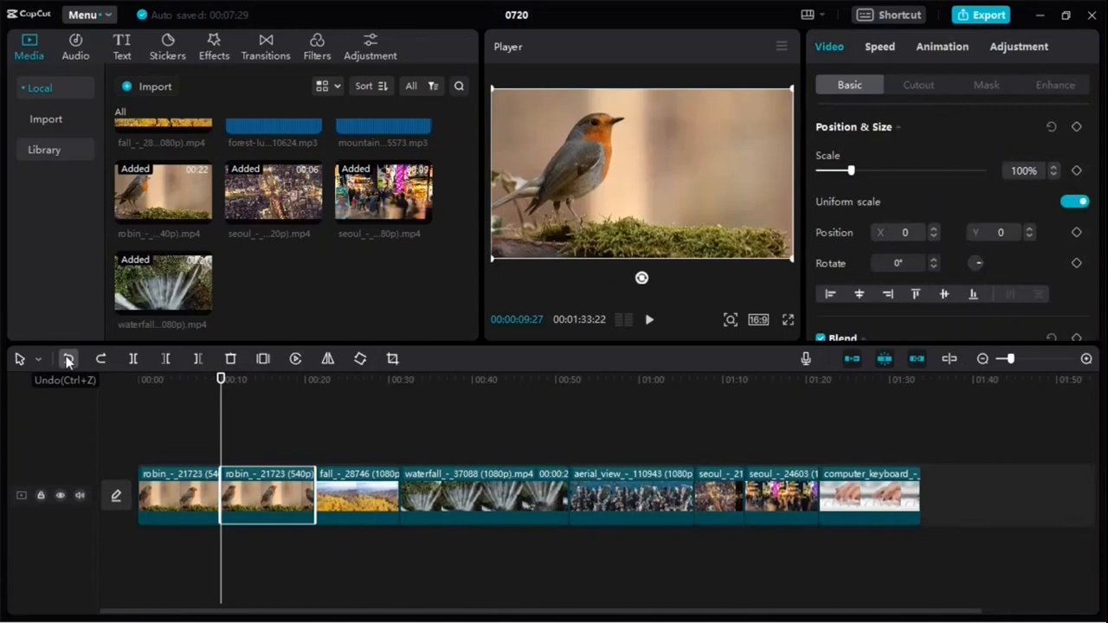
# Step: Undo the split of the robin clip, redo it, and undo the split once more
pyautogui.click(68, 362)
pyautogui.click(102, 362)
pyautogui.click(69, 360)
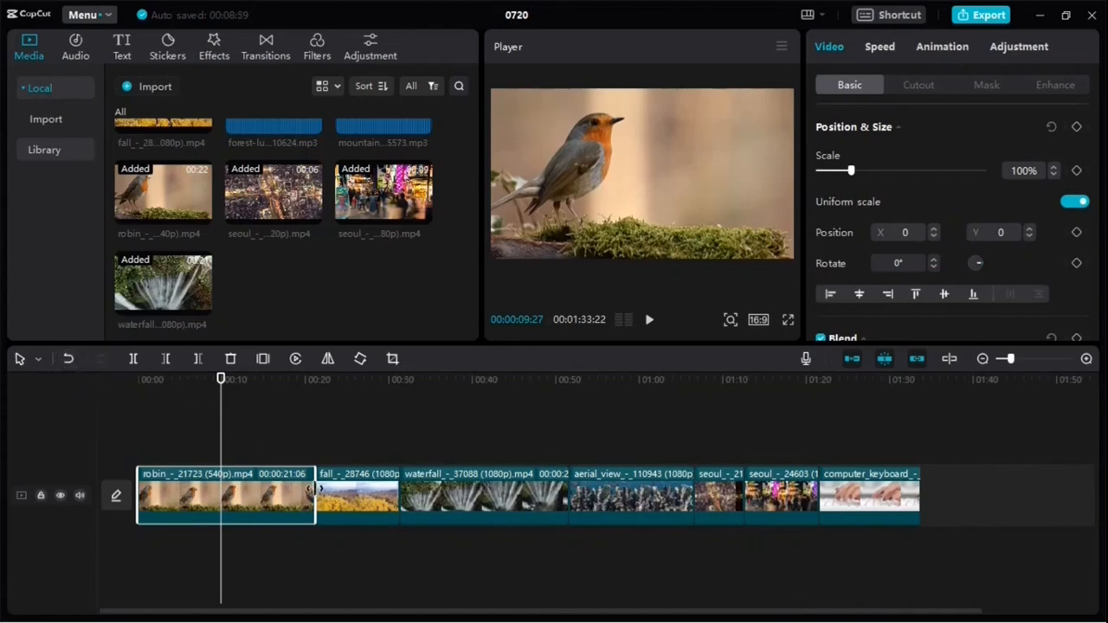
# Step: Try trimming the end of the robin clip back to the playhead at 00:00:09:27, and undo the trim
pyautogui.moveTo(313, 490); pyautogui.dragTo(362, 493)
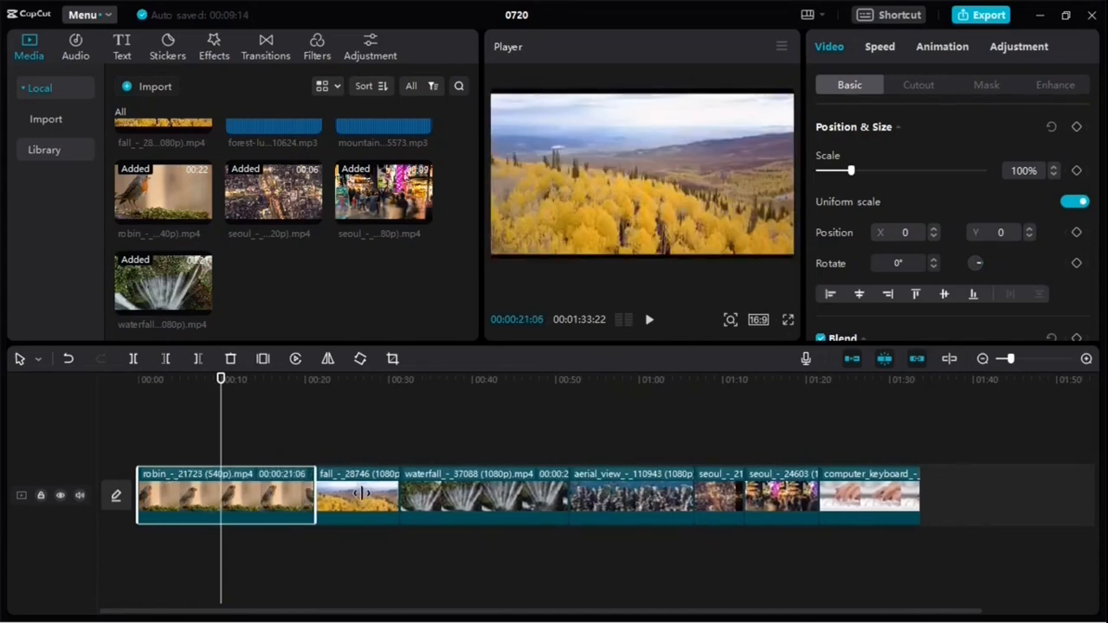
pyautogui.moveTo(362, 493); pyautogui.dragTo(213, 489)
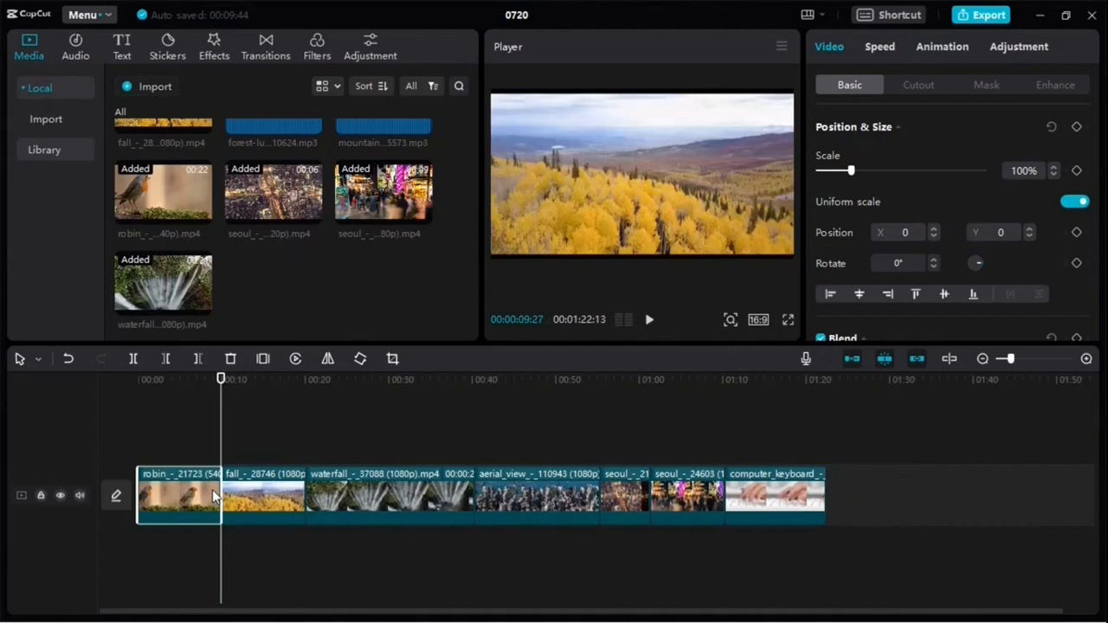
pyautogui.click(69, 359)
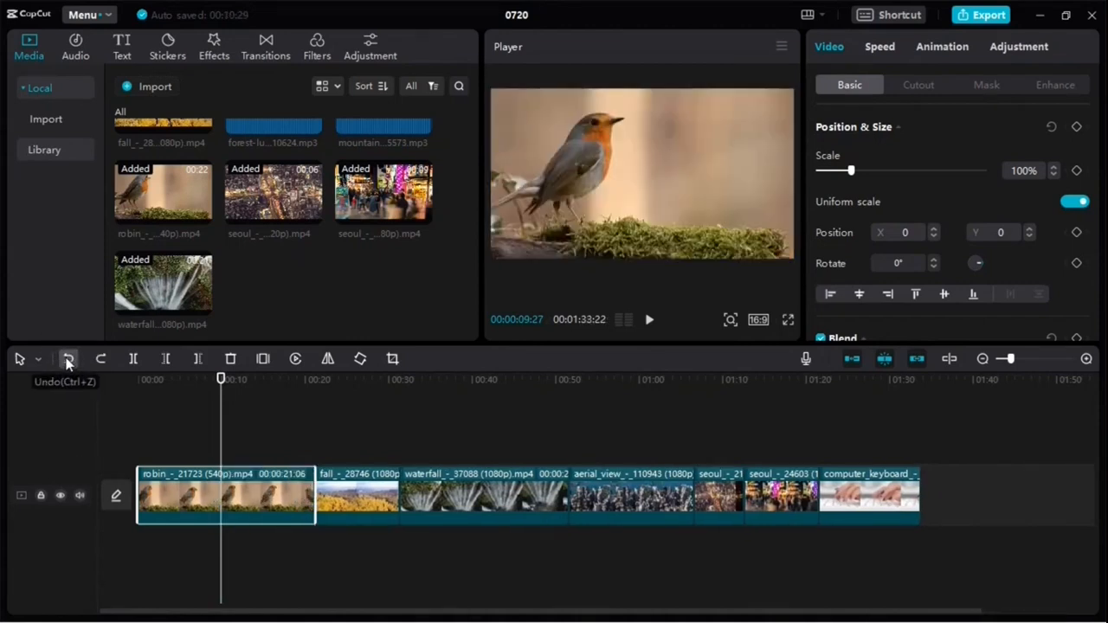
# Step: Split the robin clip at 00:00:09:27, select each of its two parts in turn, and undo the split
pyautogui.click(133, 362)
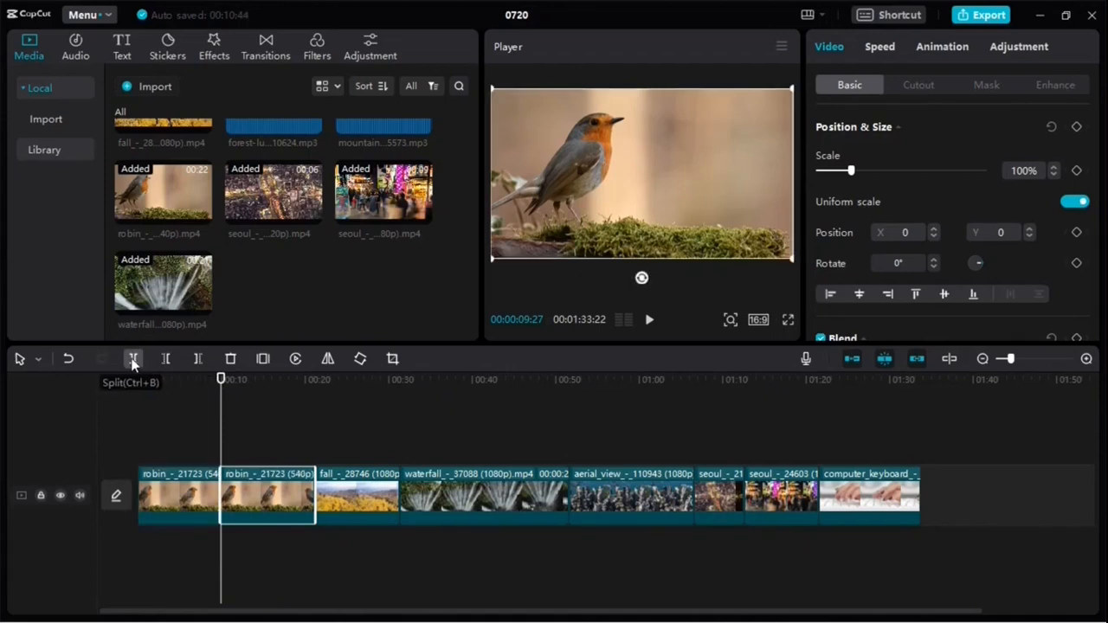
pyautogui.click(204, 505)
pyautogui.click(250, 498)
pyautogui.hotkey('ctrl', 'z')
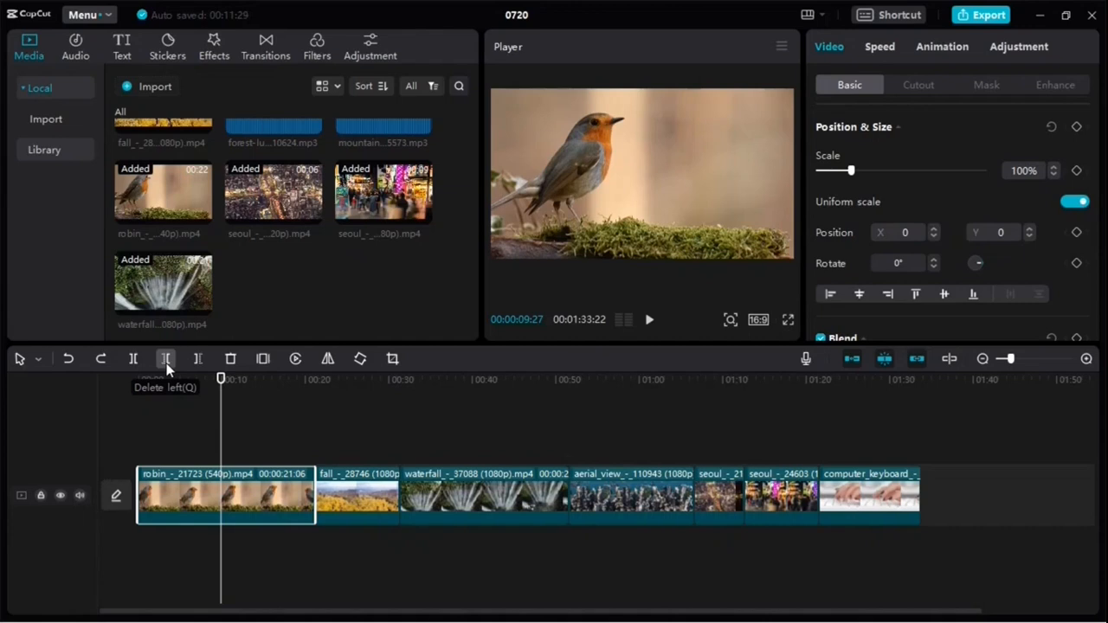
# Step: Try Delete left on the robin clip and undo it, and remove the part after the playhead with Delete right
pyautogui.click(166, 360)
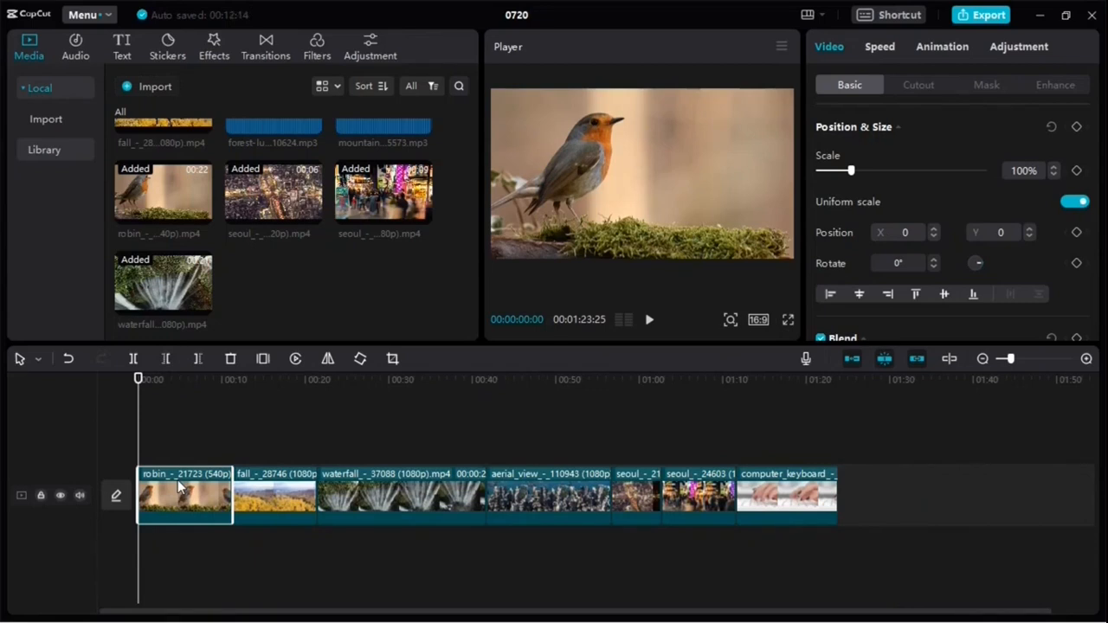
pyautogui.hotkey('ctrl', 'z')
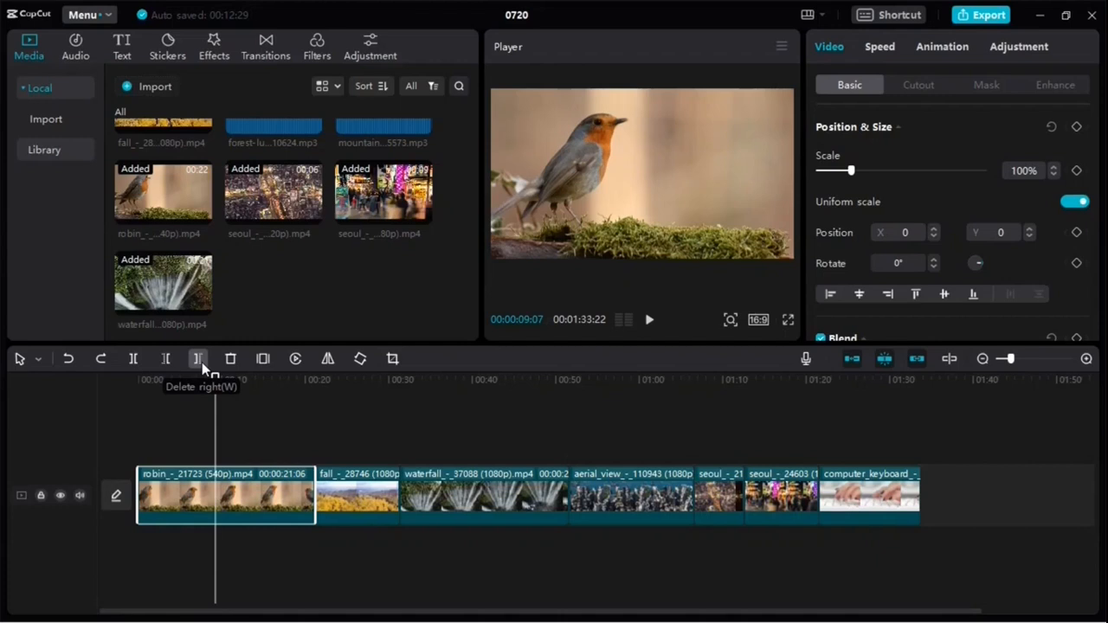
pyautogui.click(202, 362)
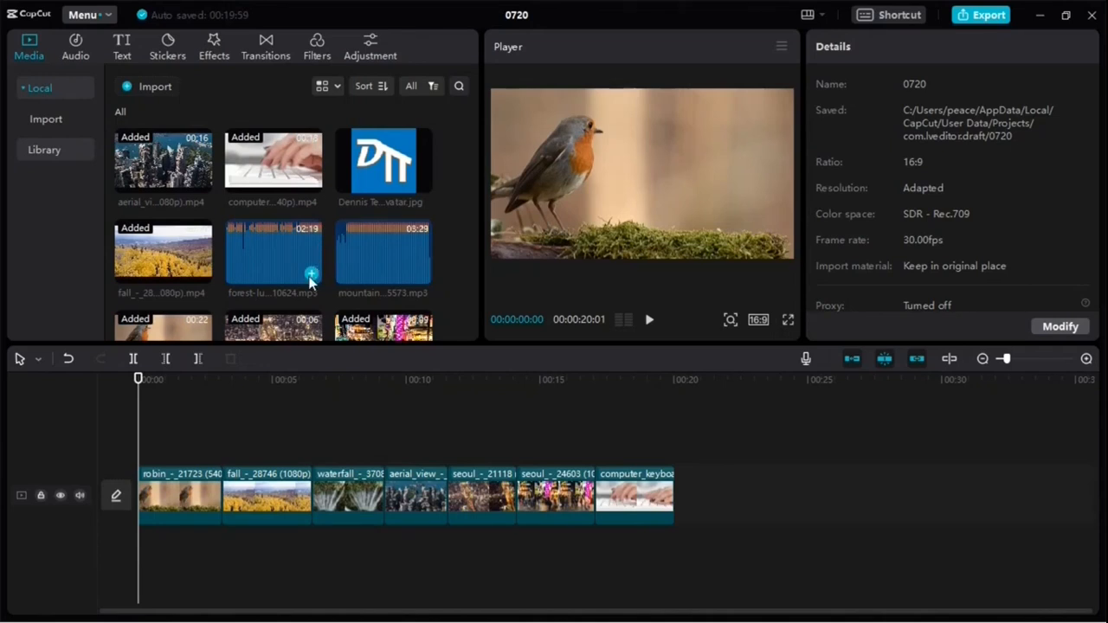
# Step: Add forest-lullaby-110624.mp3 to the timeline, and overlay a shortened Dennis Tech Tips Avatar.jpg within the span of the keyboard clip
pyautogui.click(311, 275)
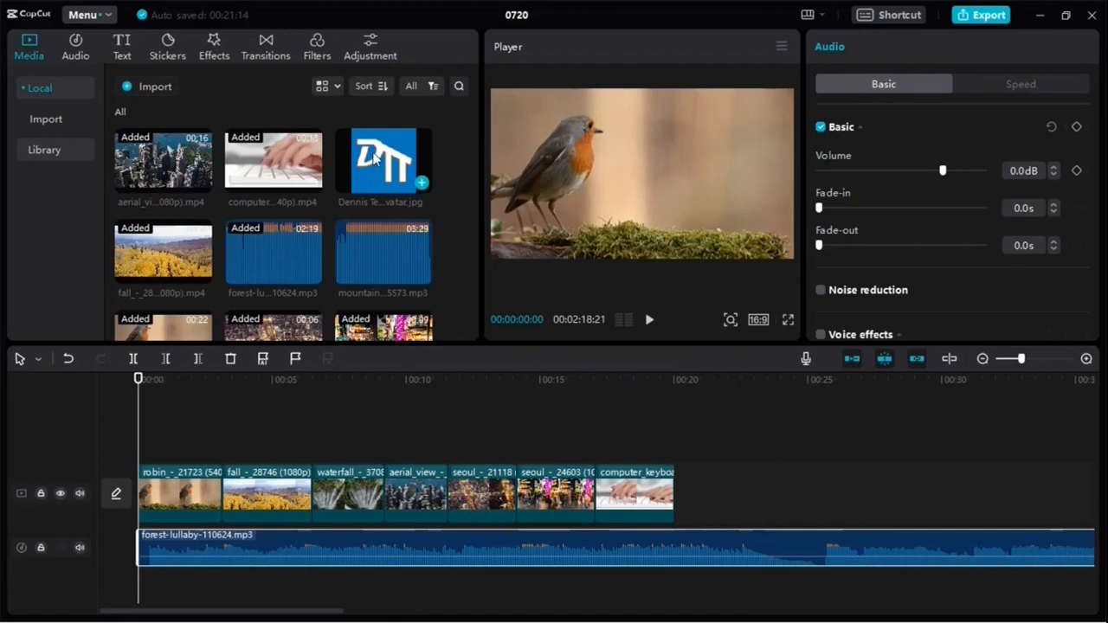
pyautogui.moveTo(374, 156); pyautogui.dragTo(628, 428)
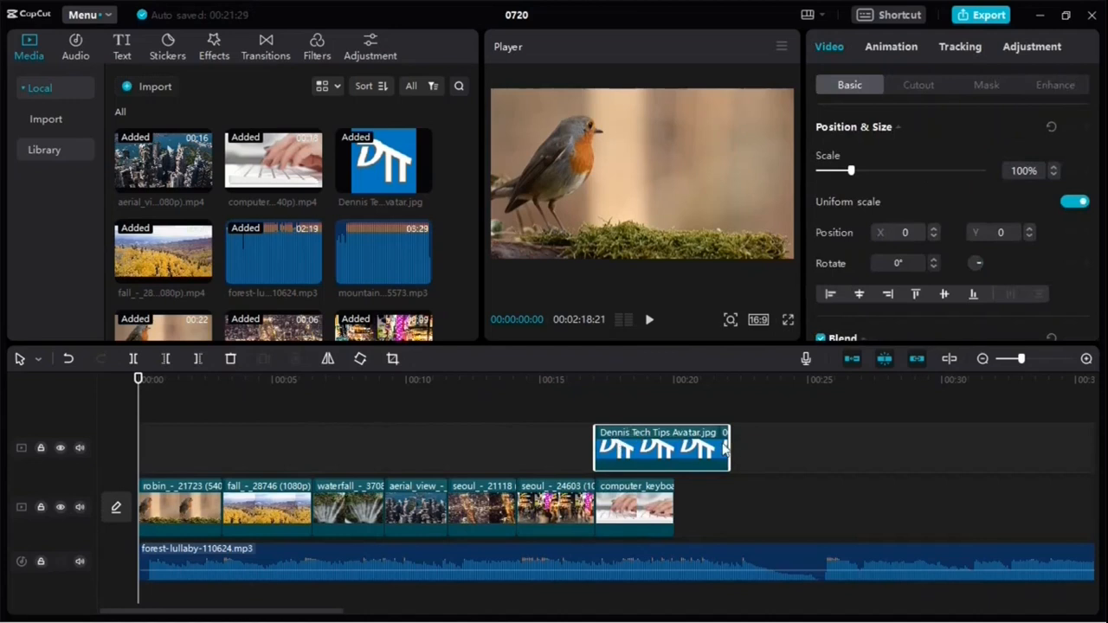
pyautogui.moveTo(732, 443); pyautogui.dragTo(656, 443)
pyautogui.moveTo(594, 459); pyautogui.dragTo(614, 458)
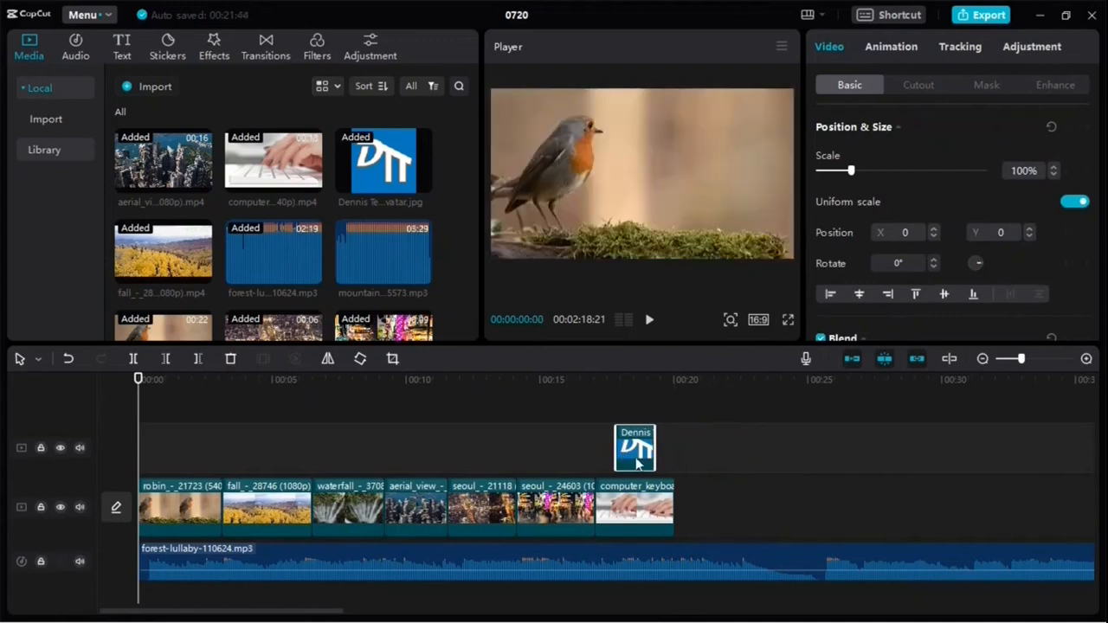
# Step: Cut off the forest-lullaby audio after the end of the keyboard clip at 00:00:20:01
pyautogui.click(687, 557)
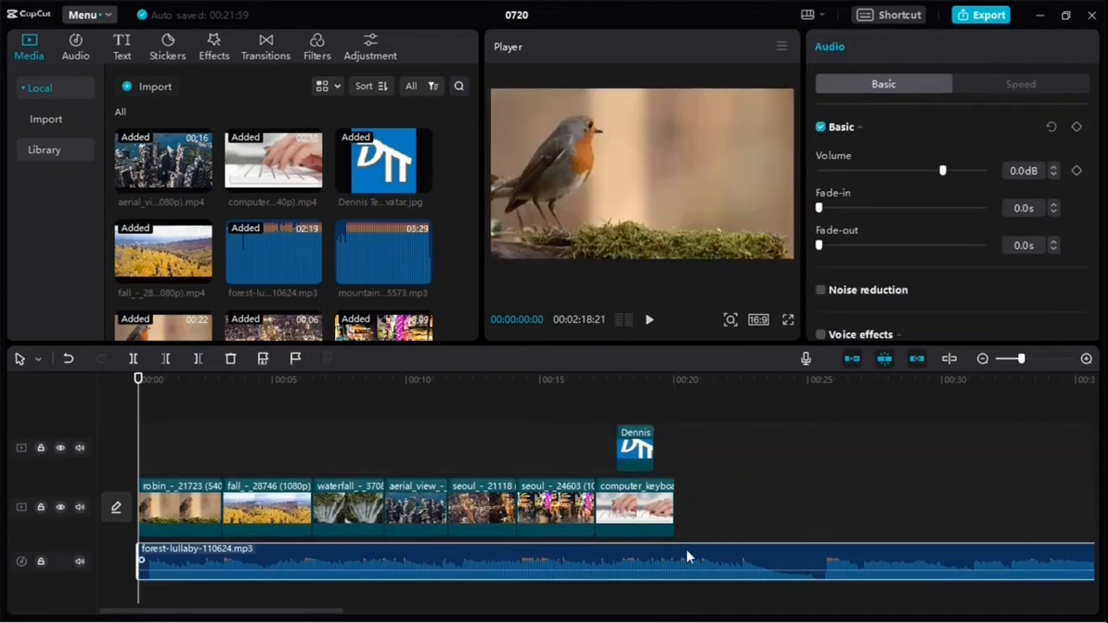
pyautogui.click(677, 383)
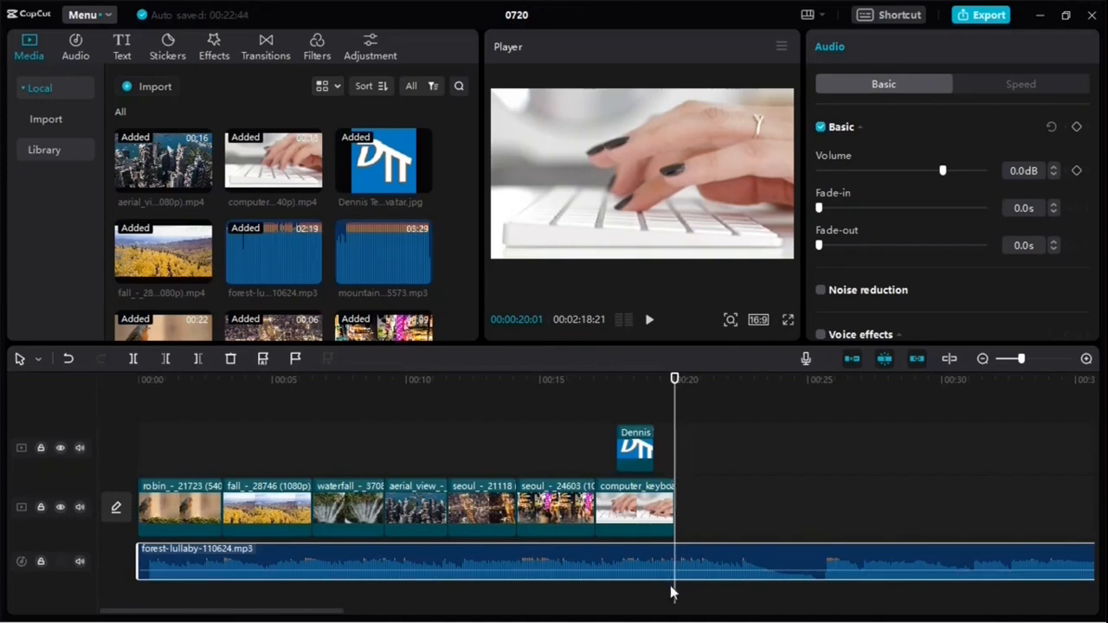
pyautogui.click(198, 359)
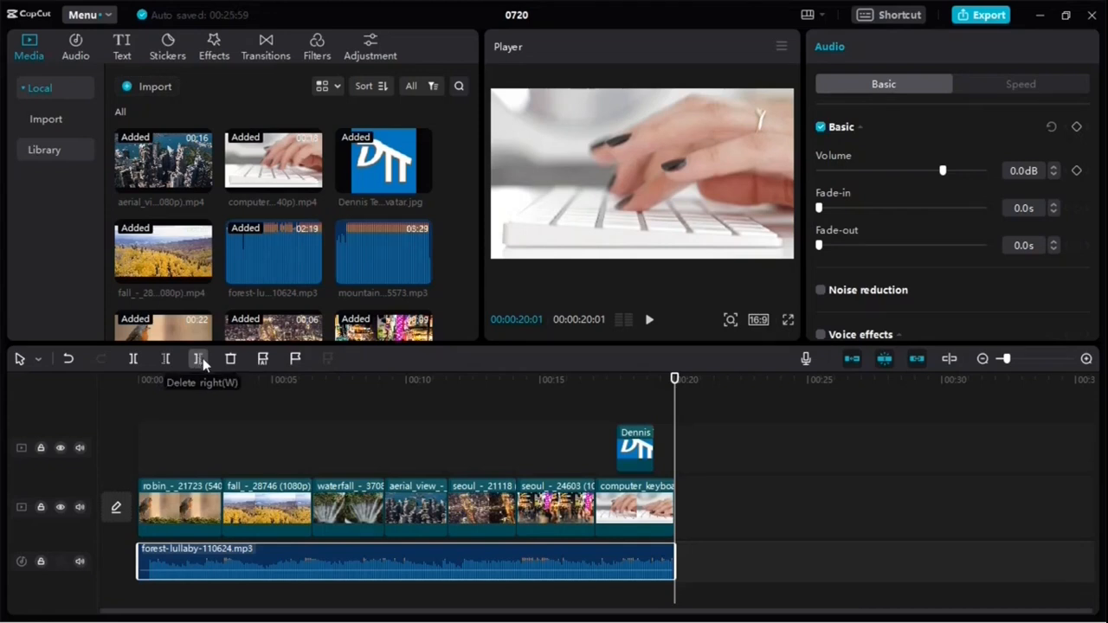
# Step: Play the opening, trim the start of the forest-lullaby audio to 00:00:00:09, and move the audio back to the timeline's start
pyautogui.click(149, 380)
pyautogui.press('space')
pyautogui.press('space')
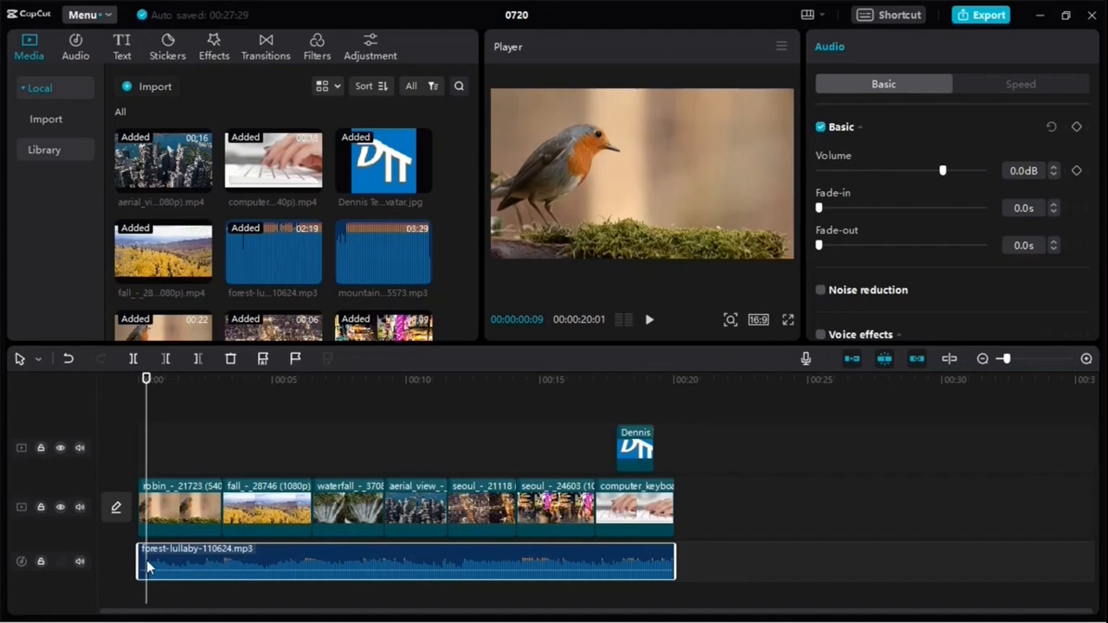
pyautogui.scroll(4, 148, 567)
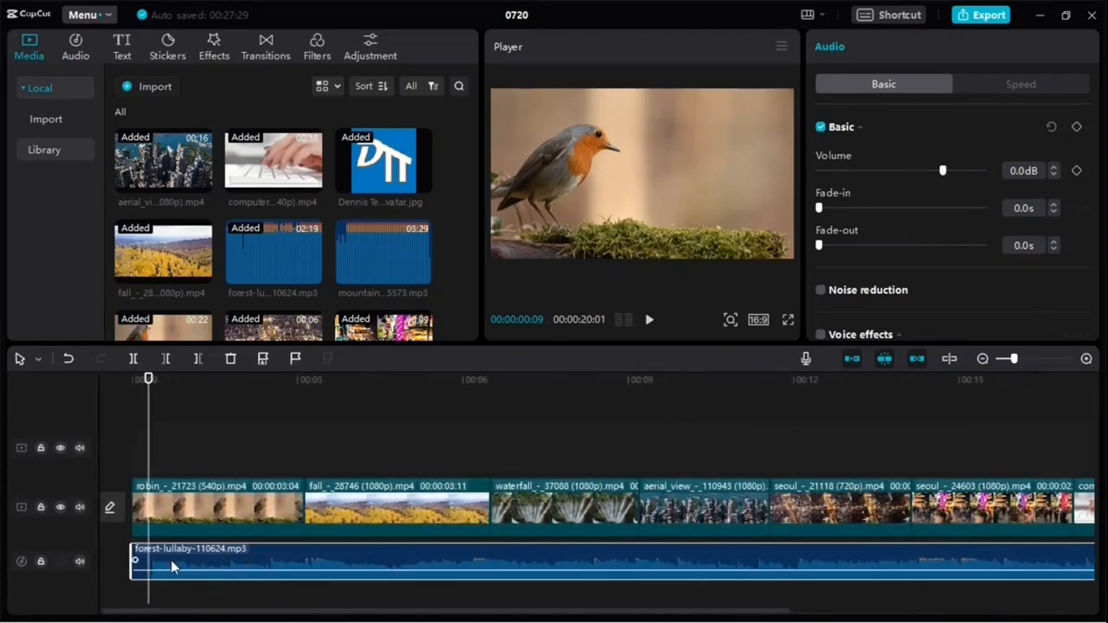
pyautogui.moveTo(133, 564); pyautogui.dragTo(150, 567)
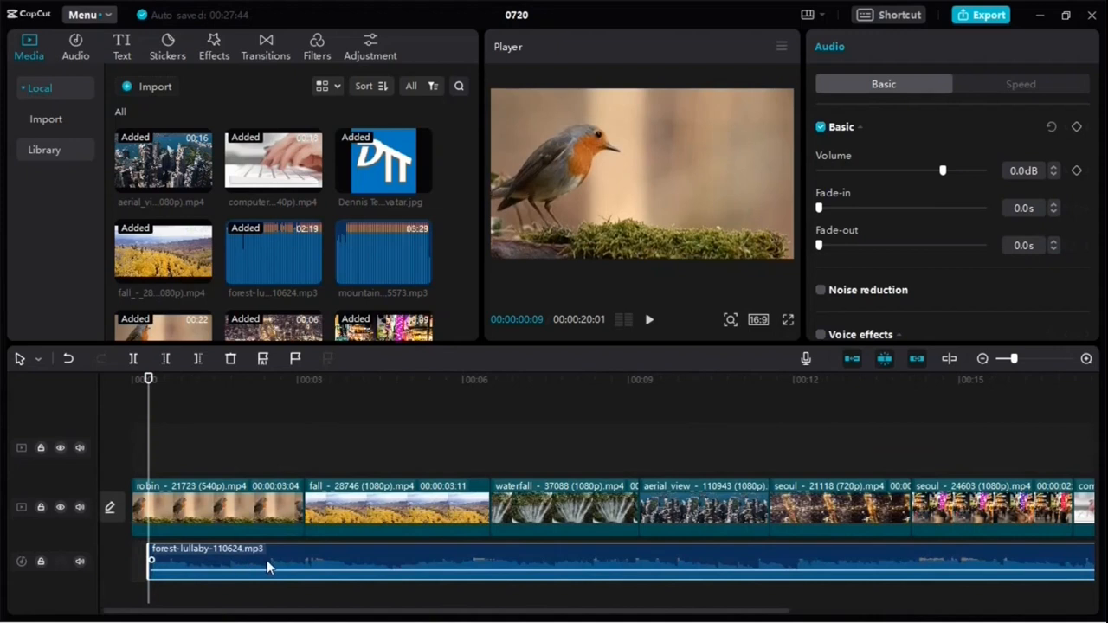
pyautogui.moveTo(267, 560); pyautogui.dragTo(246, 559)
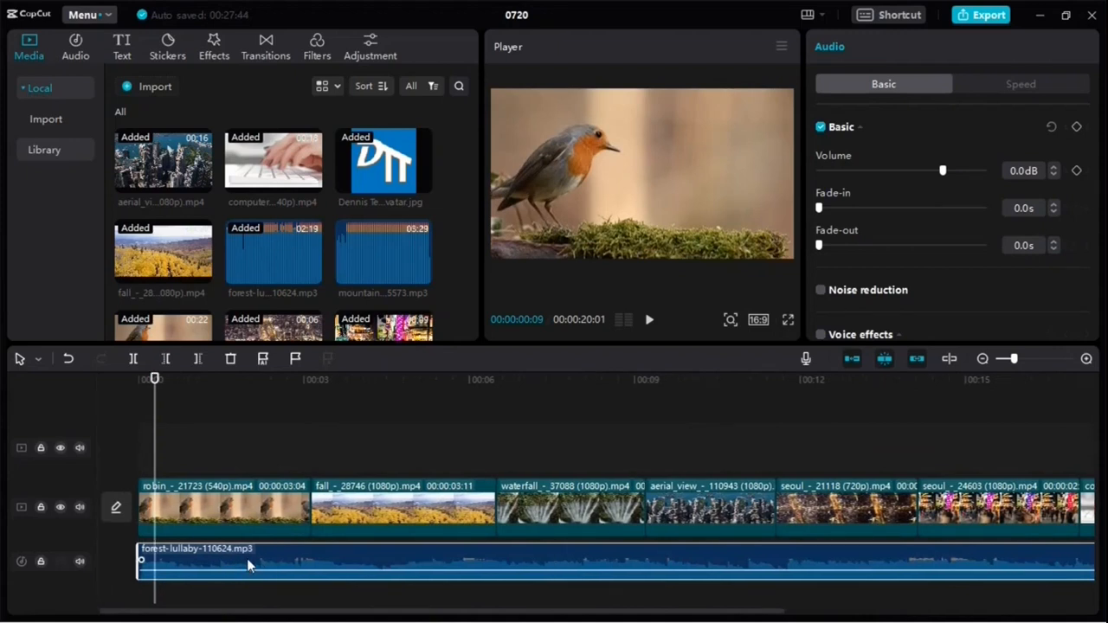
# Step: Play the opening from the start again, and extend the audio's end to match the end of the keyboard clip
pyautogui.press('Home')
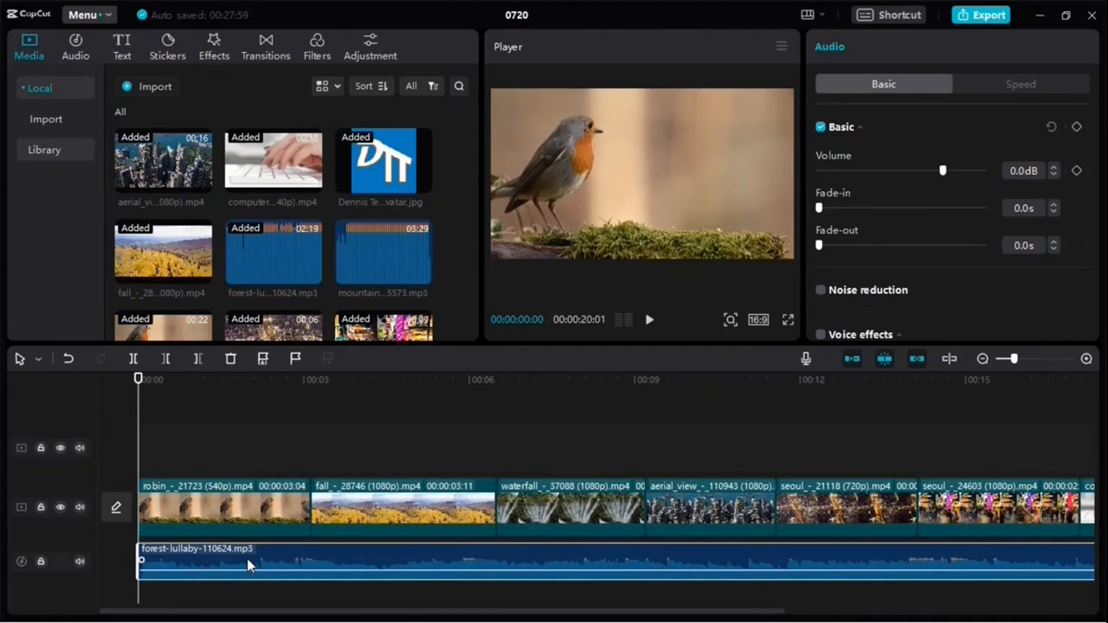
pyautogui.press('space')
pyautogui.press('space')
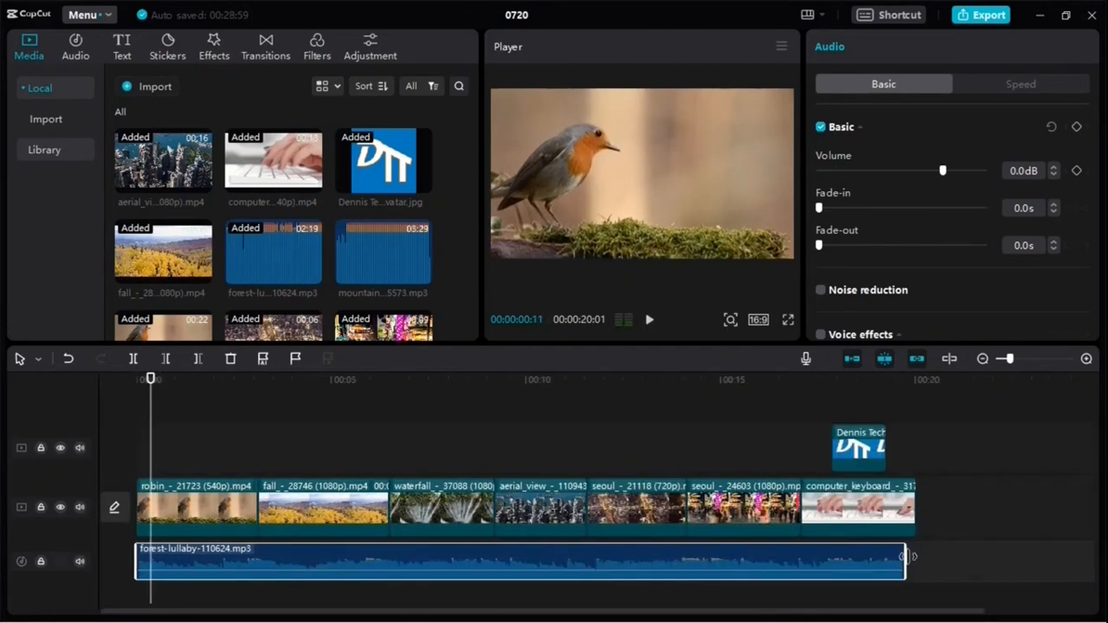
pyautogui.moveTo(905, 557)
pyautogui.mouseDown()
pyautogui.moveTo(923, 559)
pyautogui.moveTo(914, 558)
pyautogui.mouseUp()
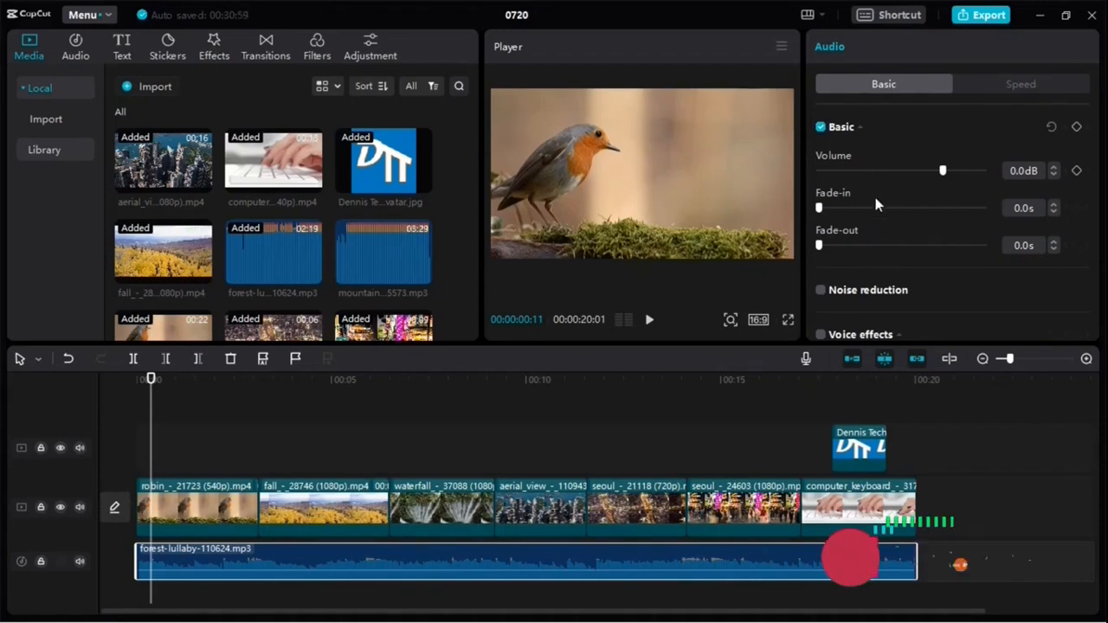
# Step: Set the forest-lullaby audio's fade-out to 1.4 s
pyautogui.moveTo(944, 172)
pyautogui.mouseDown()
pyautogui.moveTo(874, 169)
pyautogui.moveTo(944, 182)
pyautogui.mouseUp()
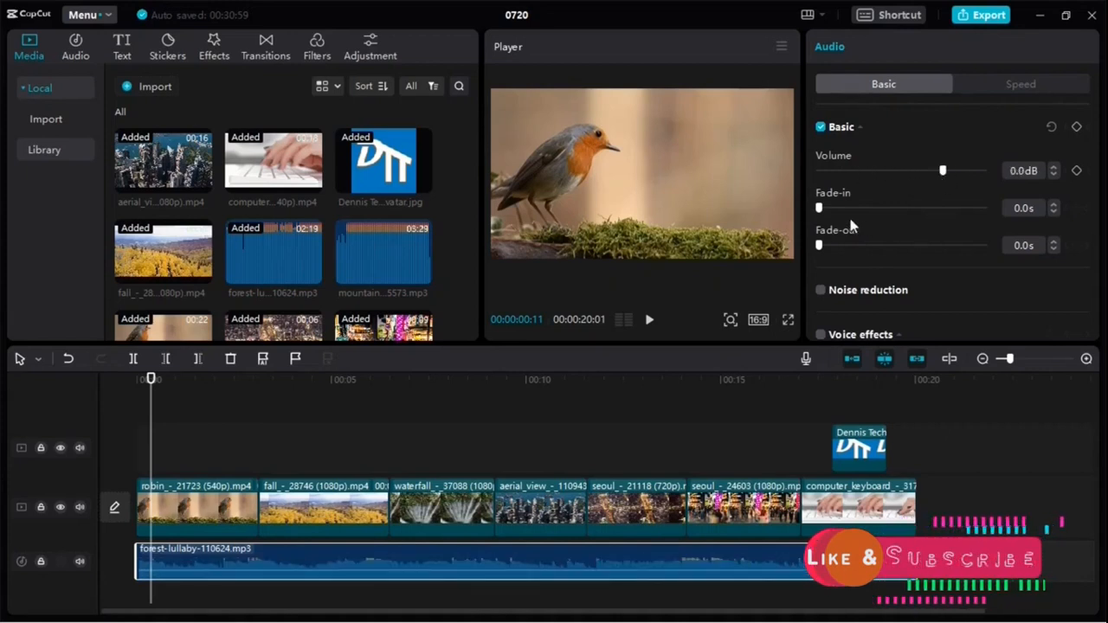
pyautogui.moveTo(822, 208); pyautogui.dragTo(817, 245)
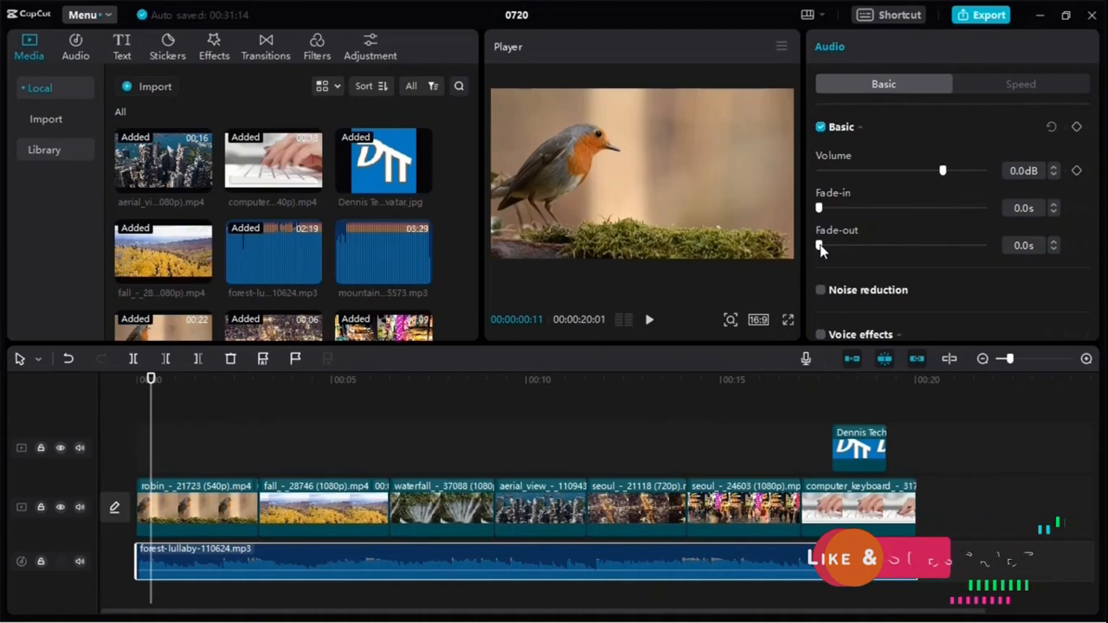
pyautogui.moveTo(821, 247); pyautogui.dragTo(844, 251)
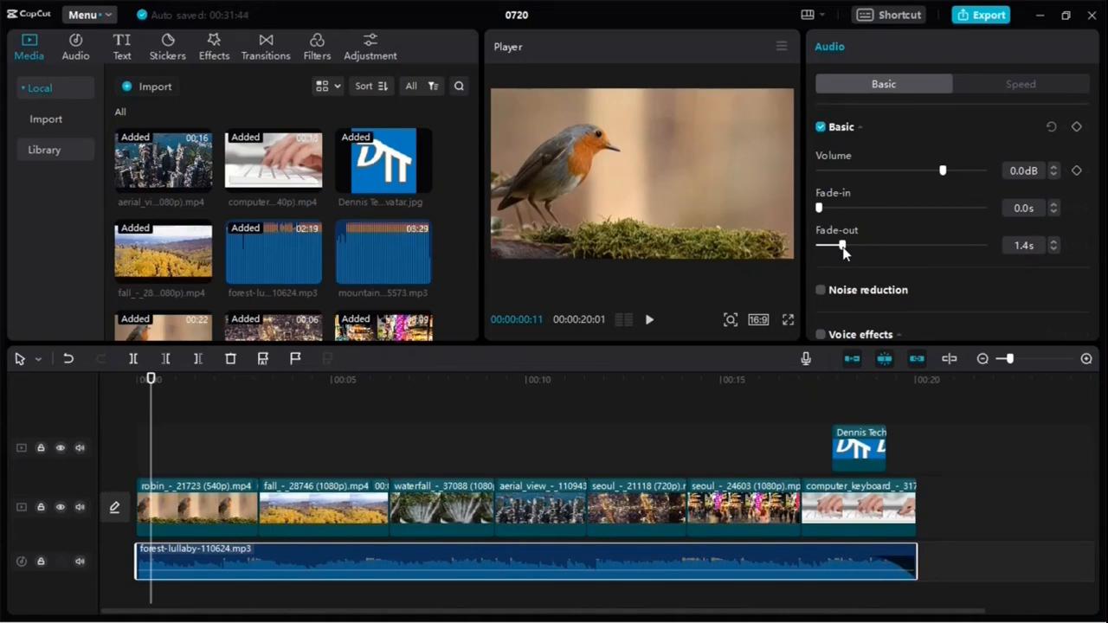
# Step: Try noise reduction on the forest-lullaby audio and turn it off again
pyautogui.scroll(-2, 855, 217)
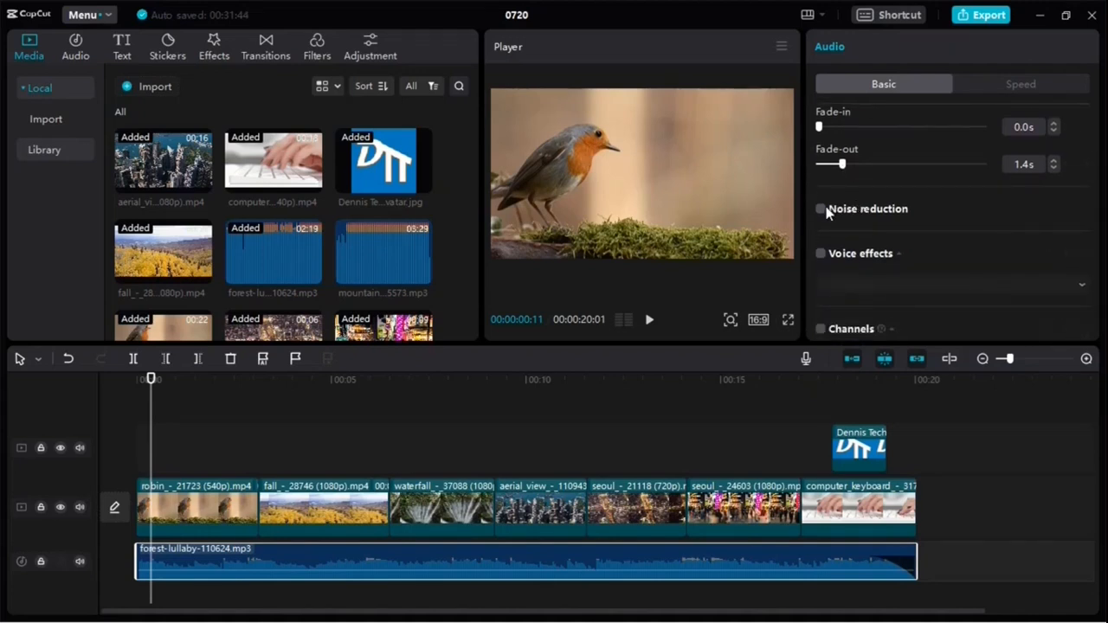
pyautogui.click(822, 212)
pyautogui.click(821, 211)
# Step: Turn on voice effects for the forest-lullaby audio, browse the available voices, and turn the effects off again
pyautogui.click(821, 254)
pyautogui.scroll(-1, 820, 262)
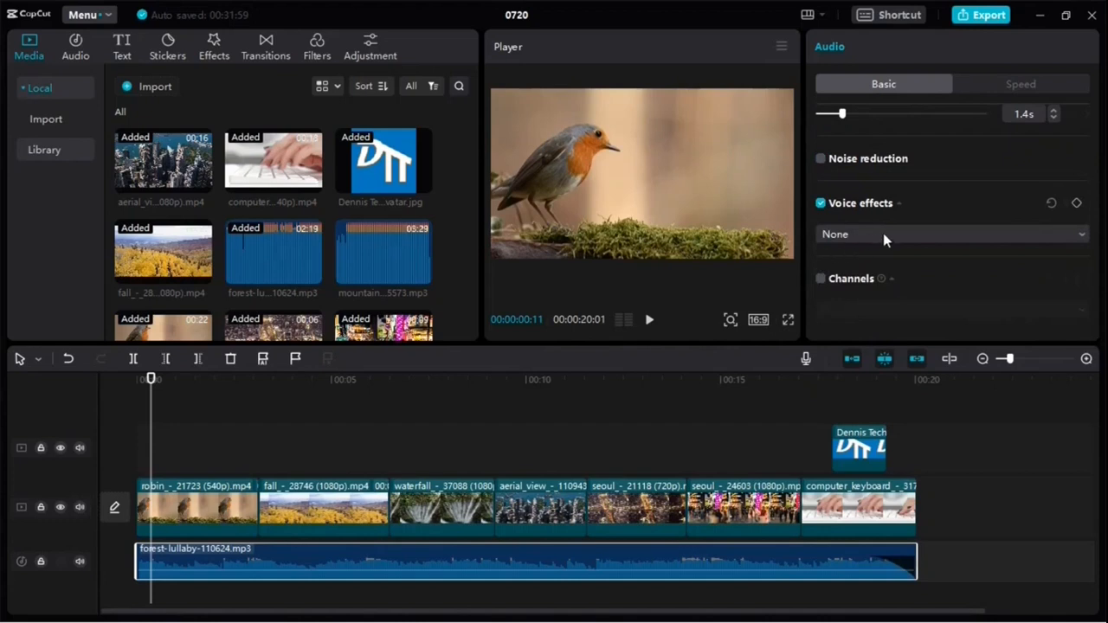
pyautogui.click(912, 234)
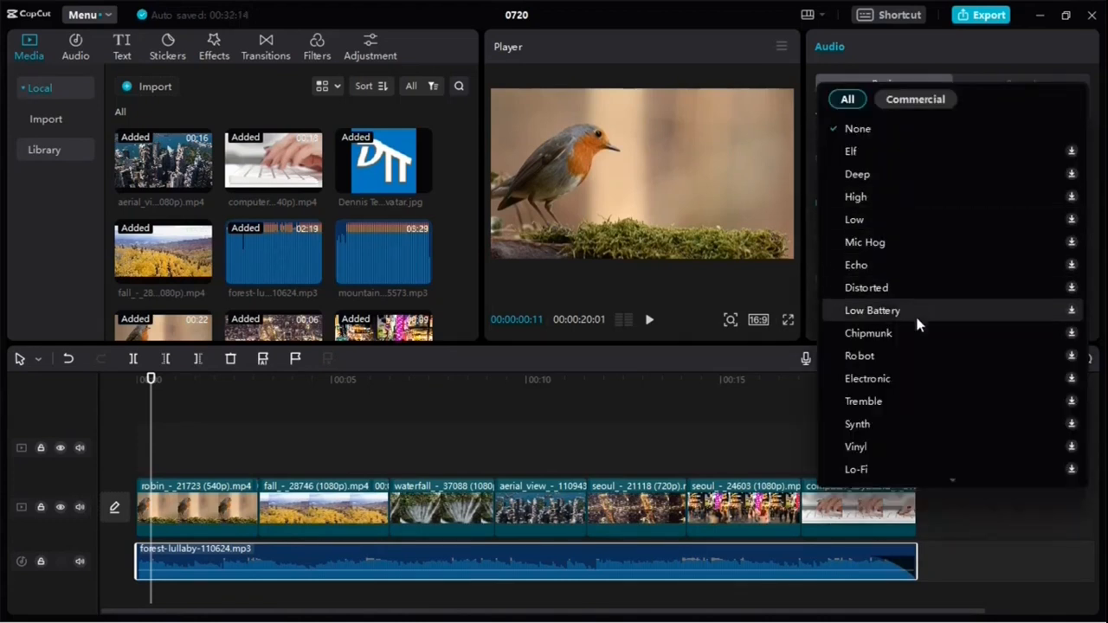
pyautogui.scroll(-5, 920, 373)
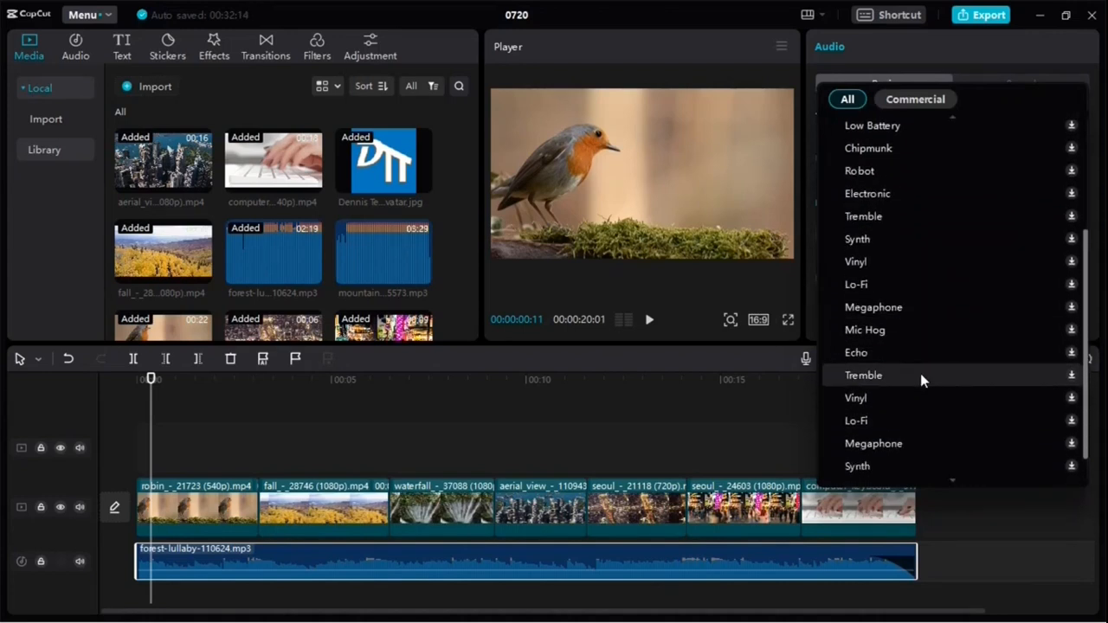
pyautogui.click(825, 227)
pyautogui.click(821, 204)
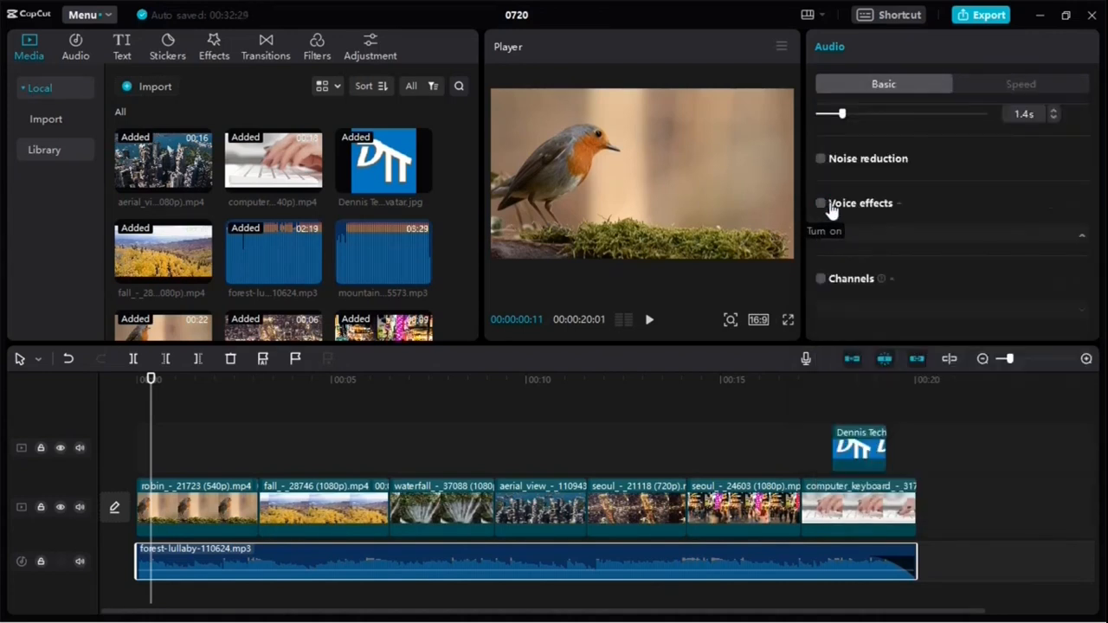
# Step: Turn on Channels for the forest-lullaby audio, look through its fill options, and turn it off again
pyautogui.click(821, 279)
pyautogui.moveTo(881, 283)
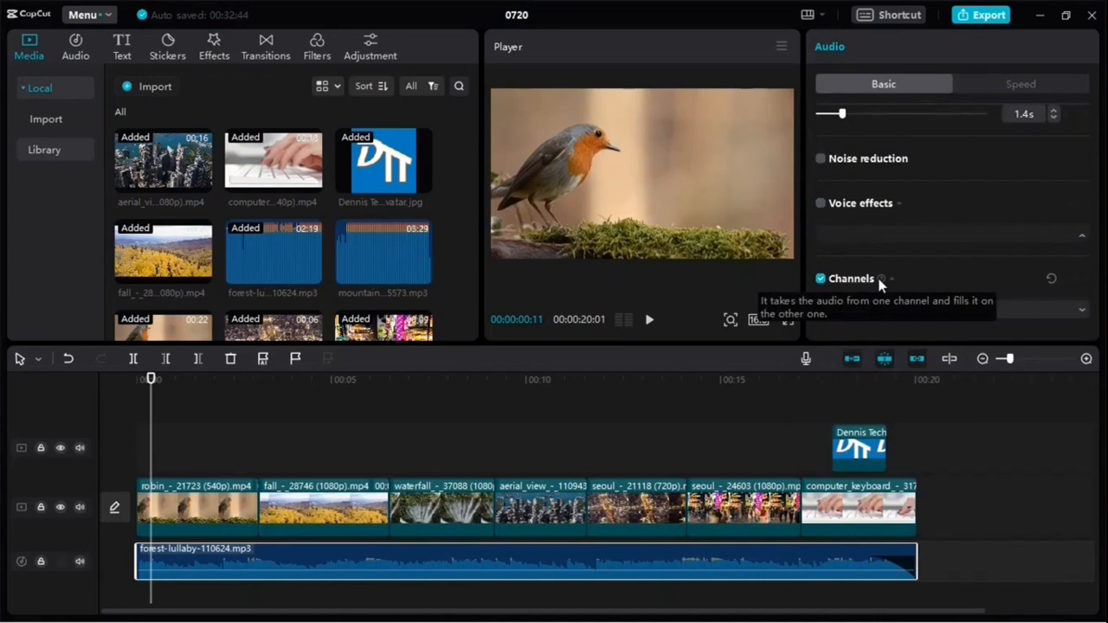
pyautogui.click(898, 310)
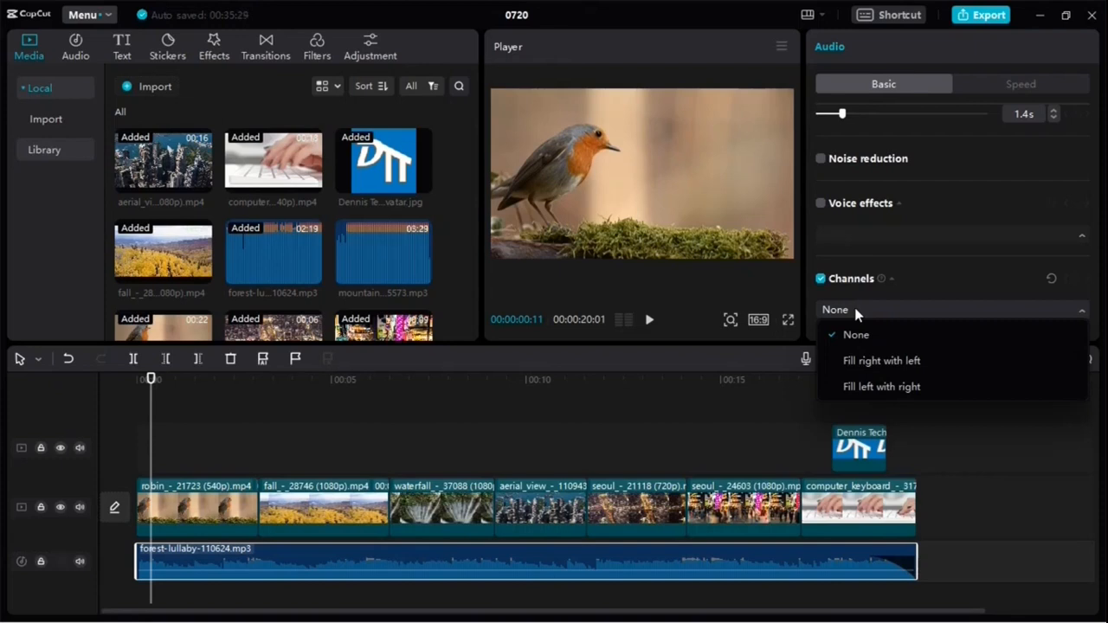
pyautogui.click(855, 310)
pyautogui.click(821, 279)
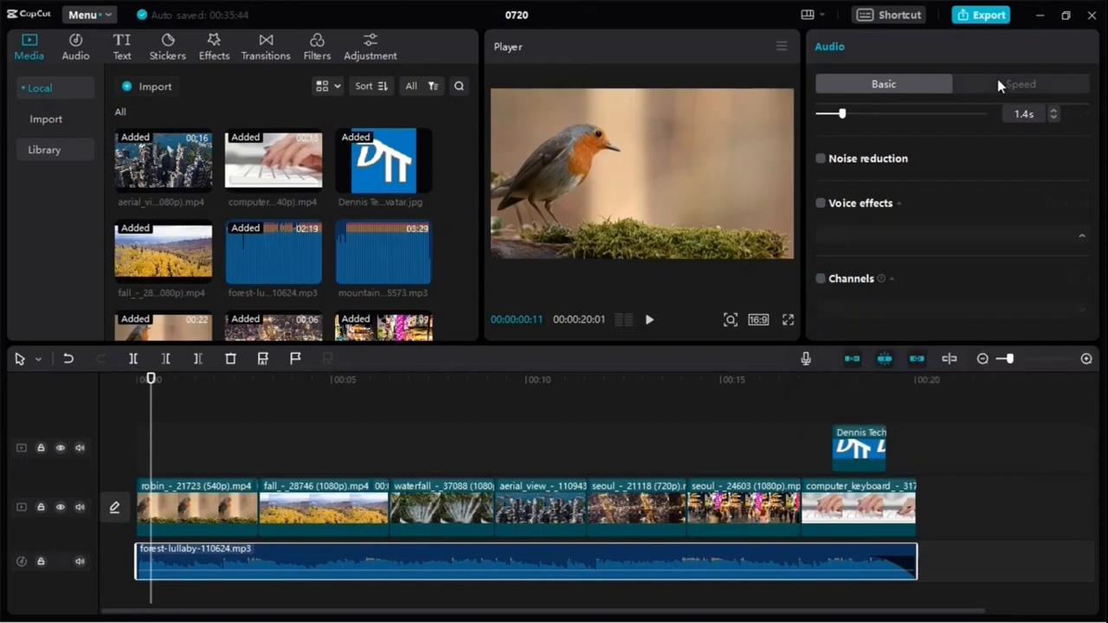
# Step: Open the forest-lullaby audio's speed settings and try changing its playback speed
pyautogui.click(998, 79)
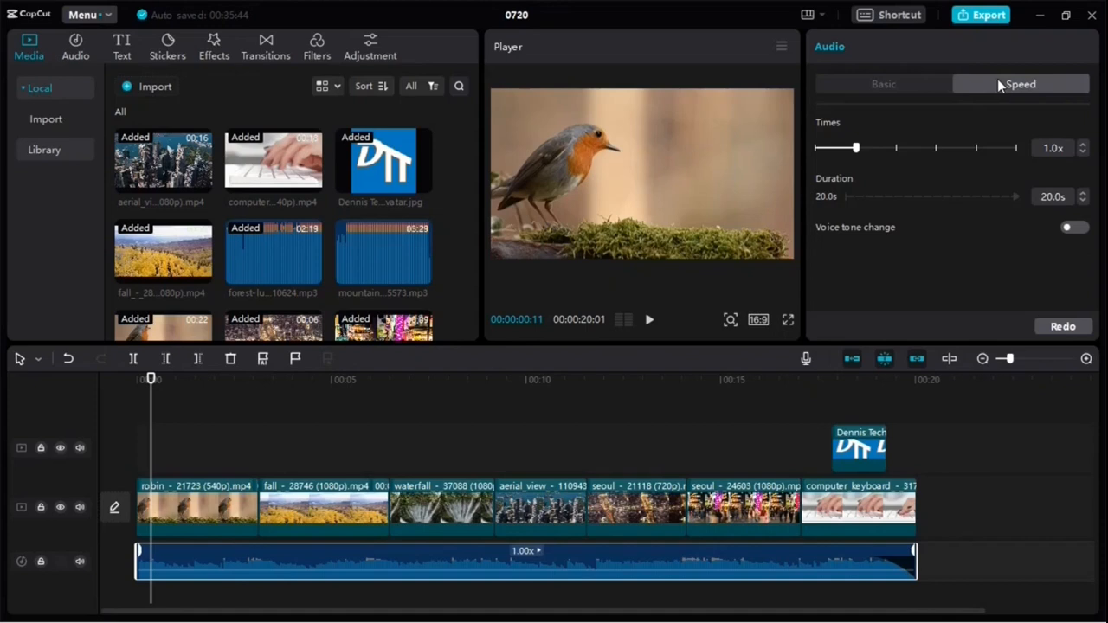
pyautogui.moveTo(857, 150); pyautogui.dragTo(747, 165)
# Step: Try muting, hiding and locking the main video track, switching each setting back
pyautogui.click(79, 509)
pyautogui.click(60, 507)
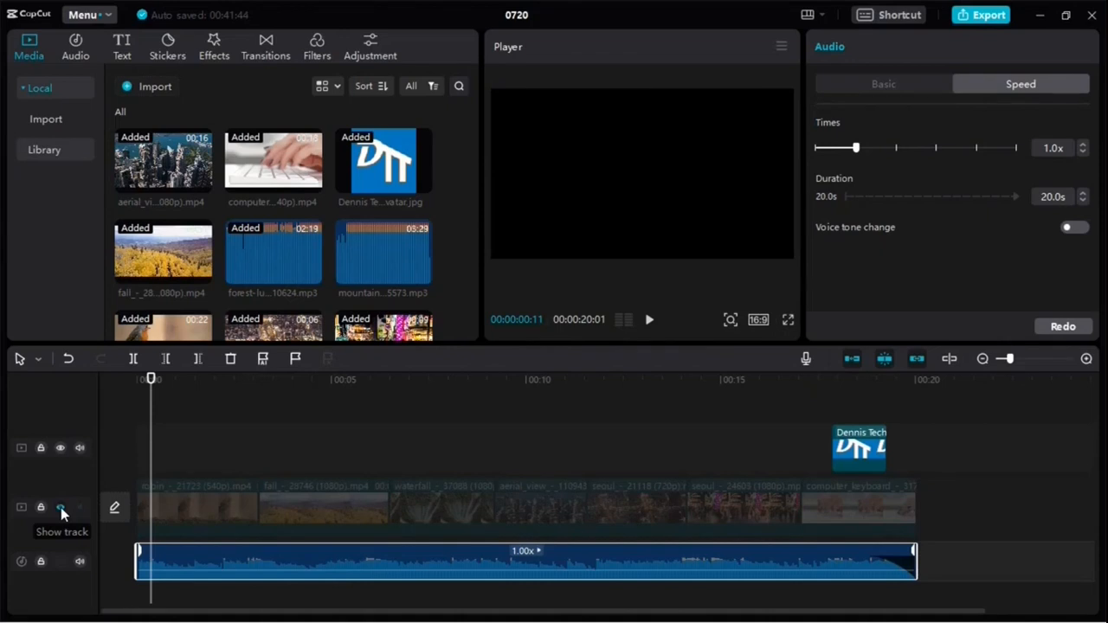
pyautogui.click(60, 507)
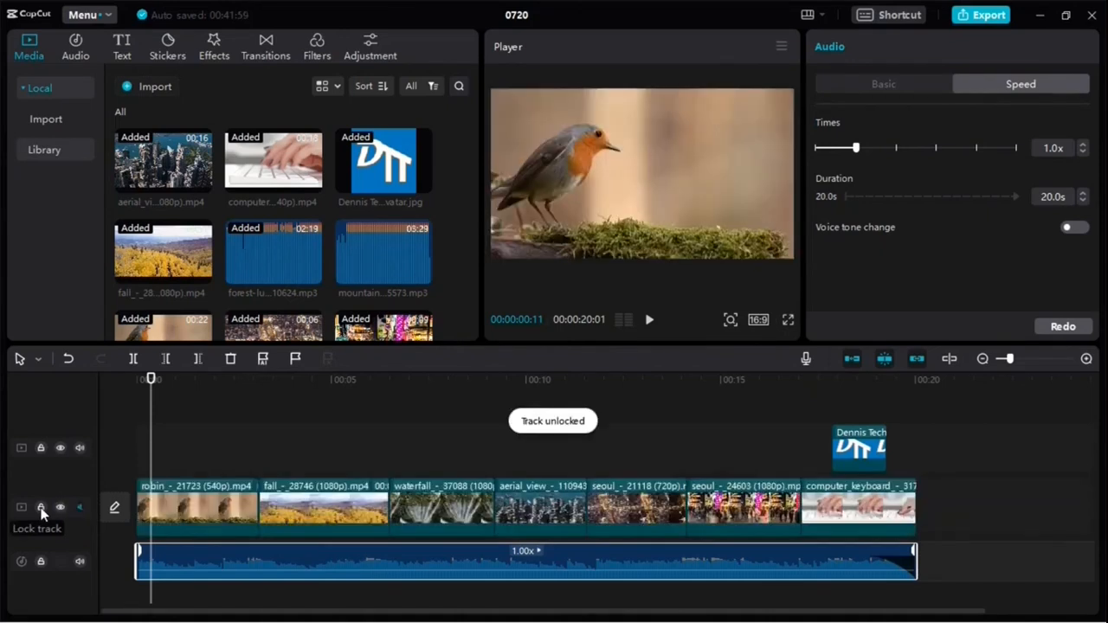
pyautogui.click(40, 507)
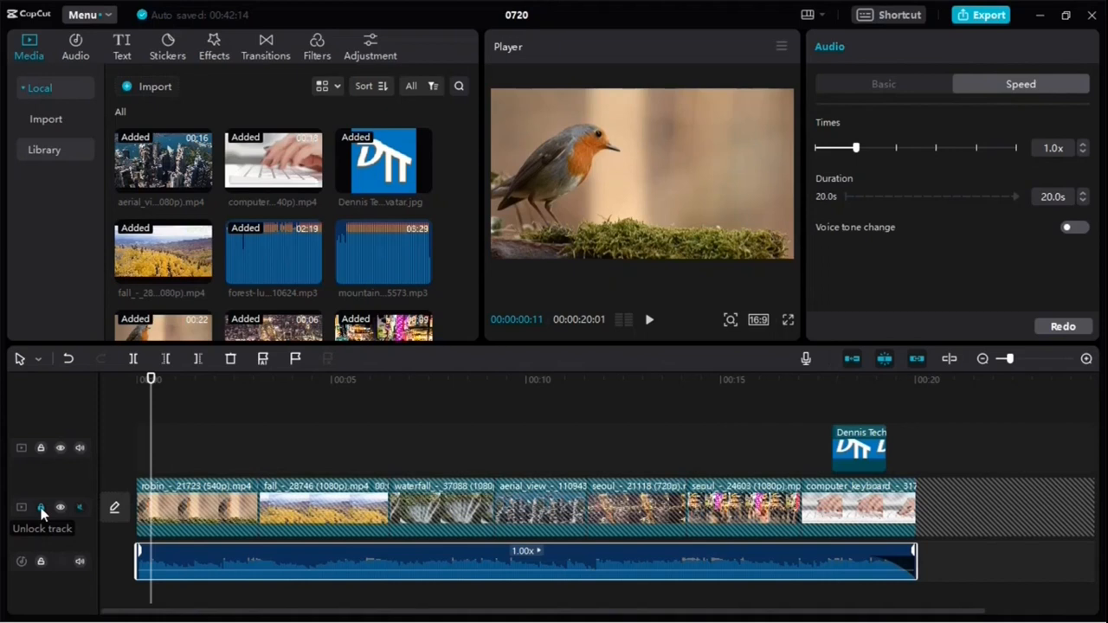
pyautogui.click(40, 507)
pyautogui.click(80, 507)
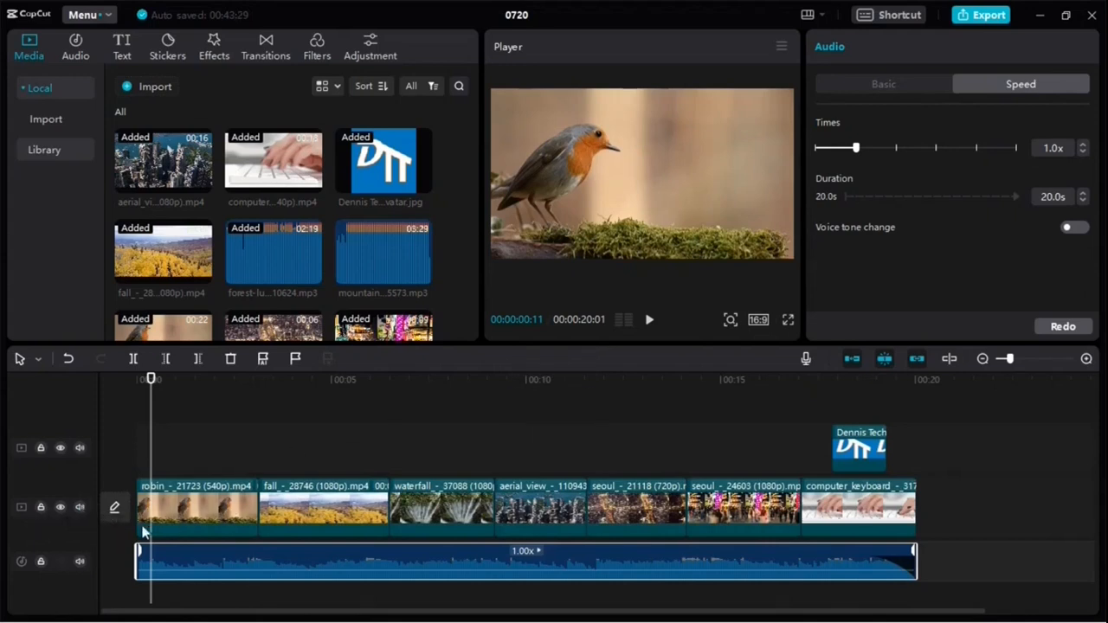
# Step: Mute the forest-lullaby audio track and play the video to check it without the music
pyautogui.click(80, 561)
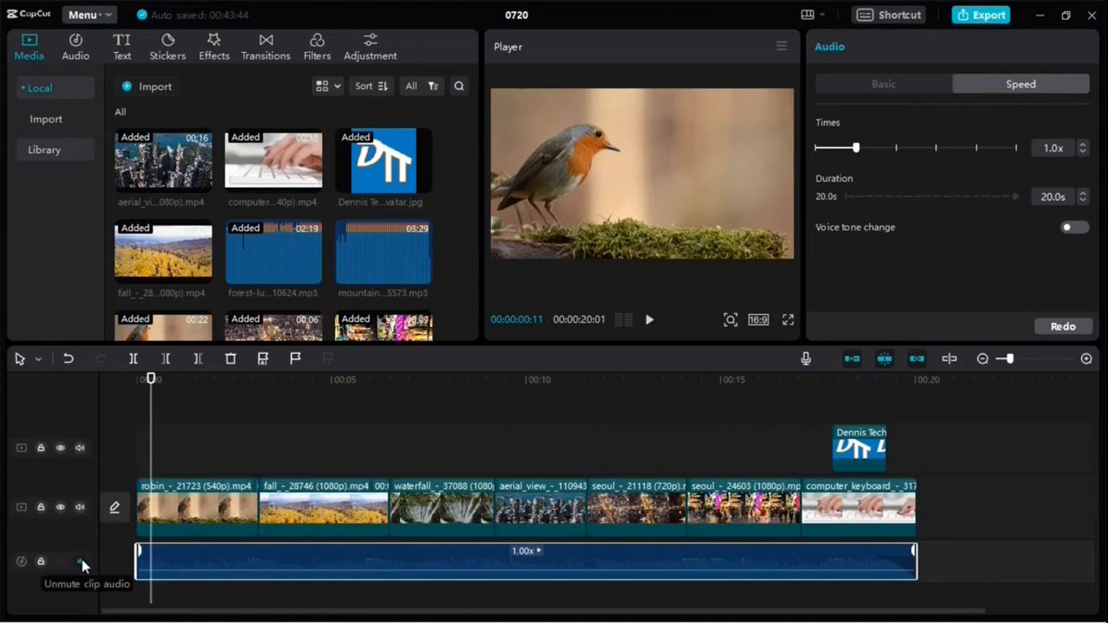
pyautogui.press('space')
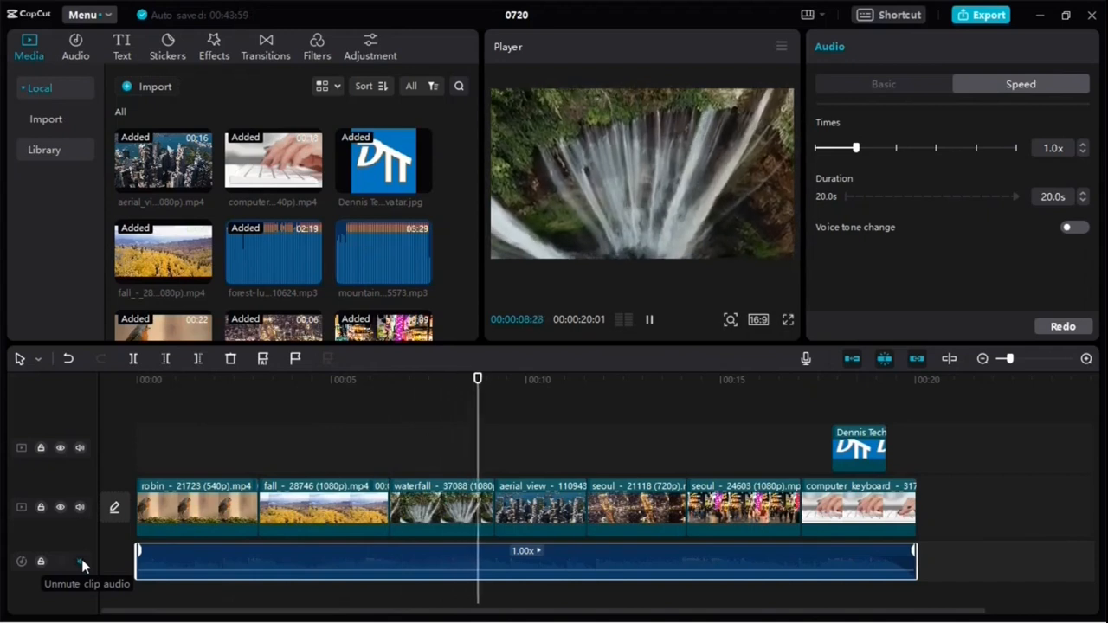
pyautogui.press('space')
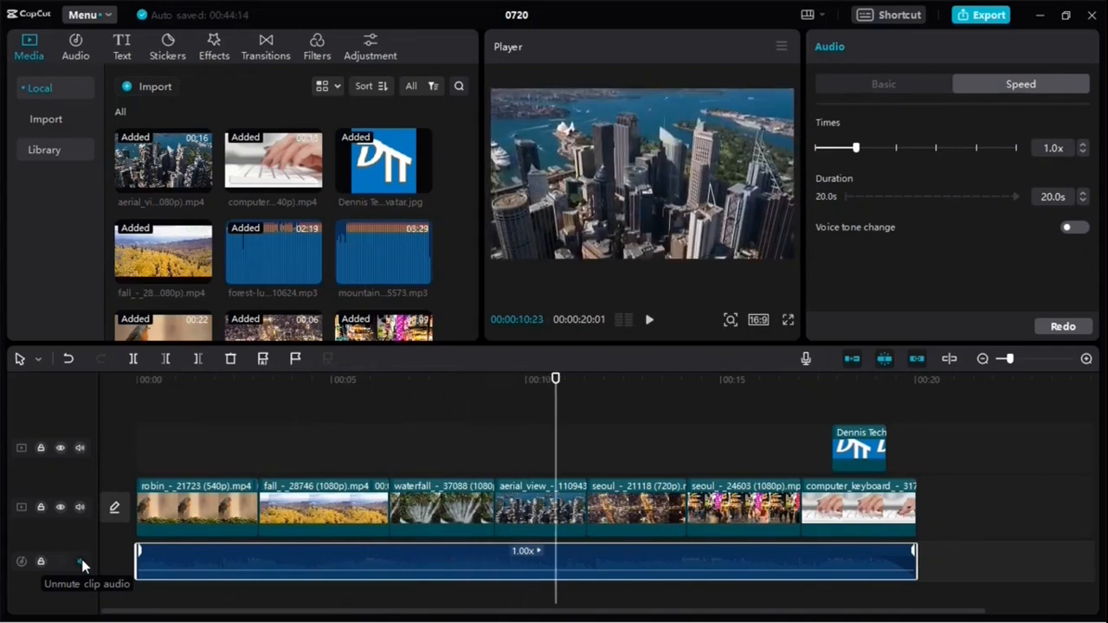
# Step: Browse the transition categories and add the Camera transition Shake IV between the robin and fall clips
pyautogui.click(214, 513)
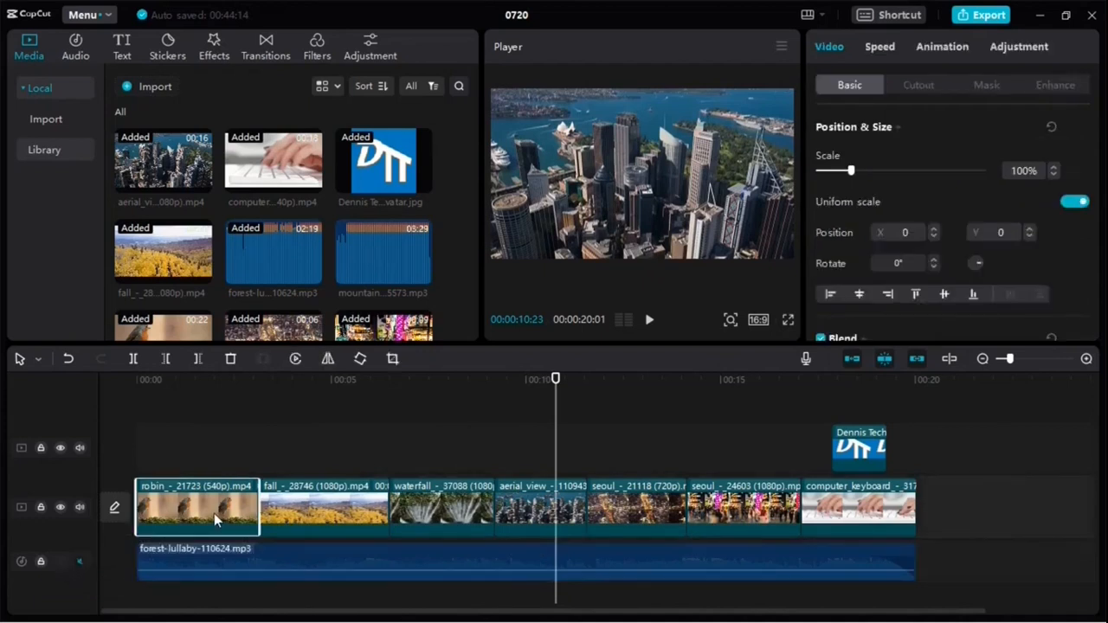
pyautogui.click(222, 379)
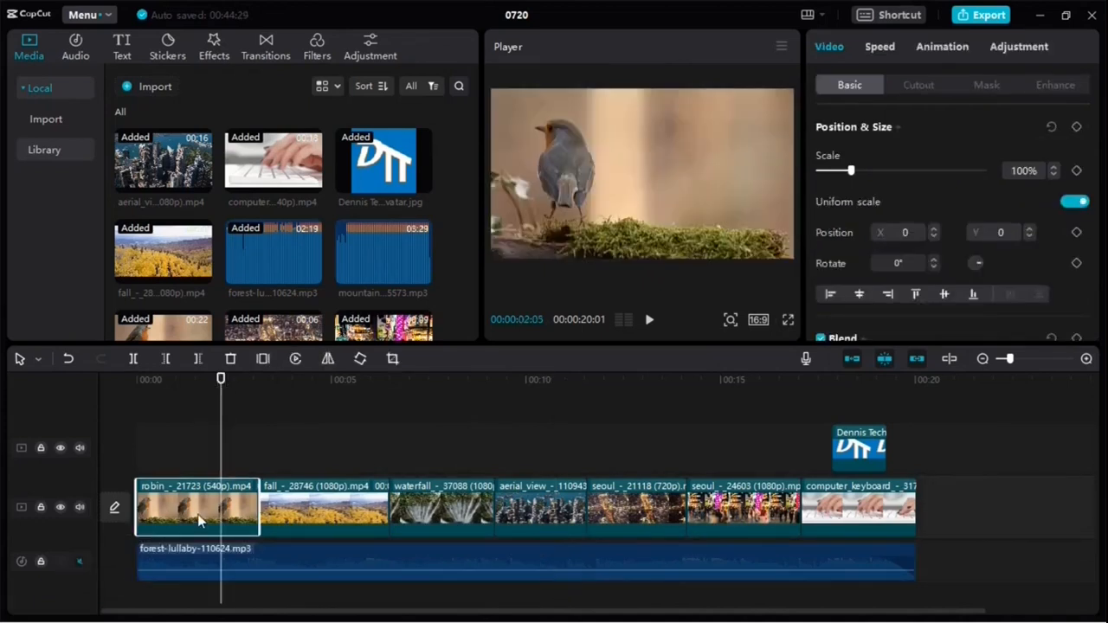
pyautogui.click(265, 42)
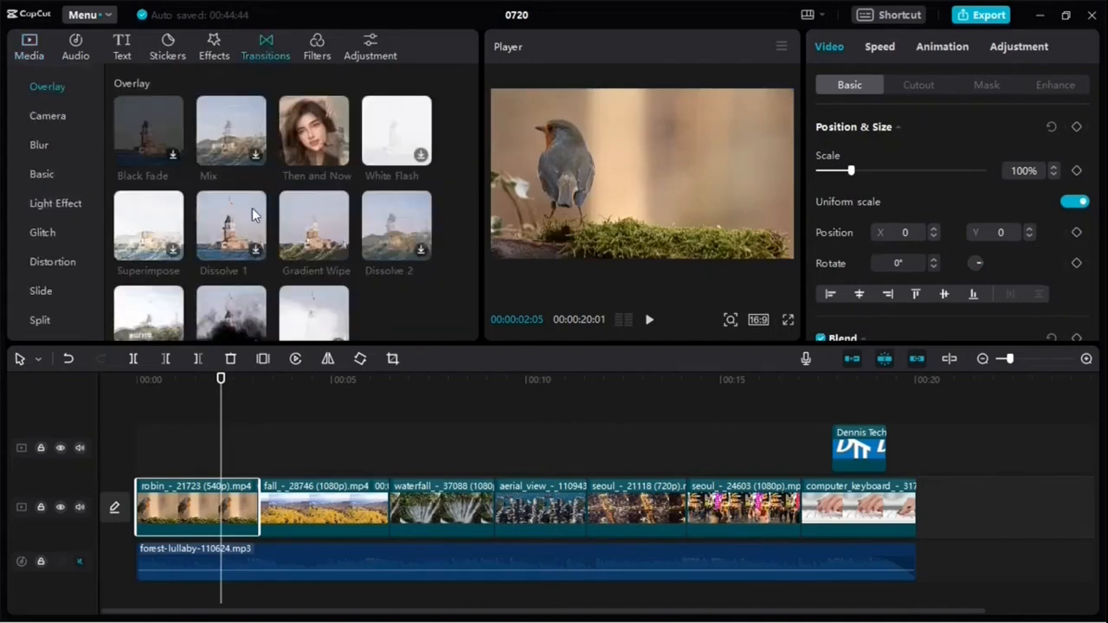
pyautogui.scroll(-5, 253, 215)
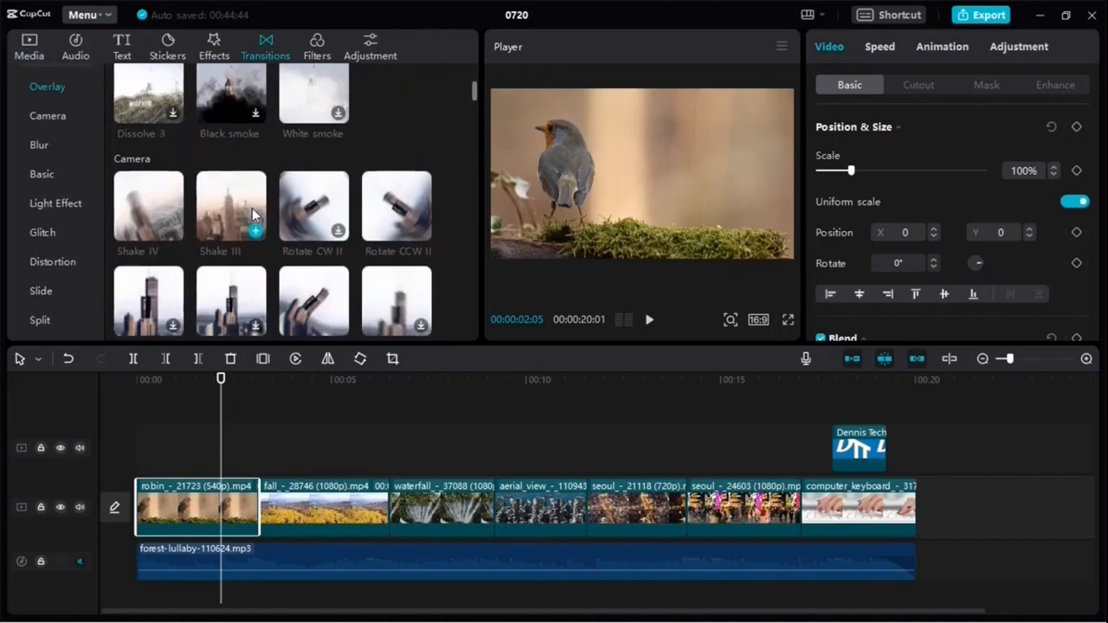
pyautogui.scroll(-1, 254, 214)
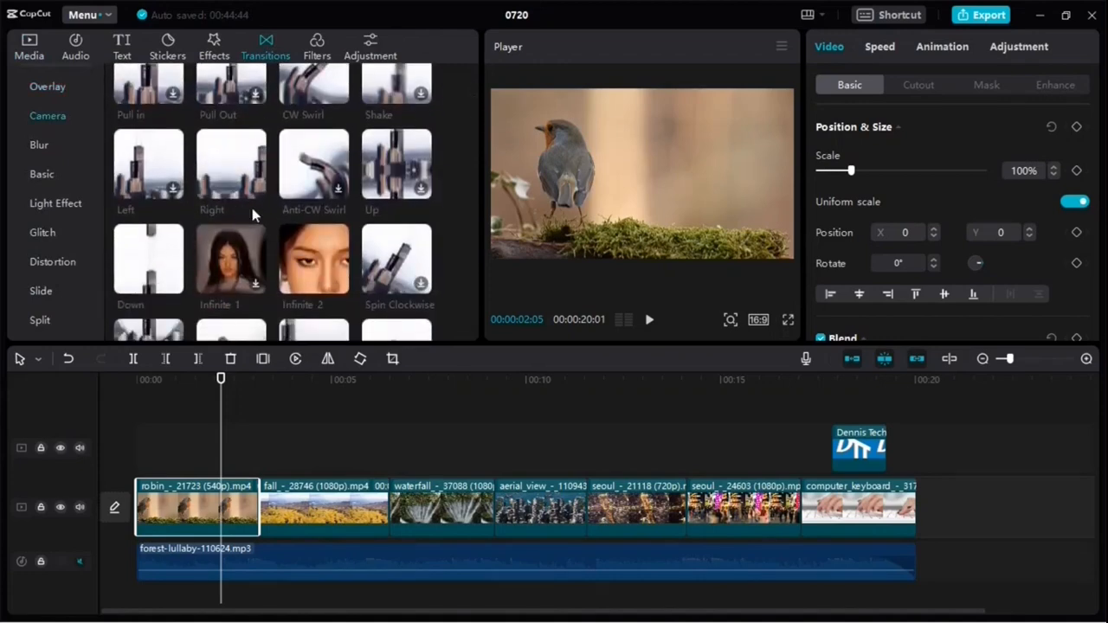
pyautogui.scroll(-5, 252, 212)
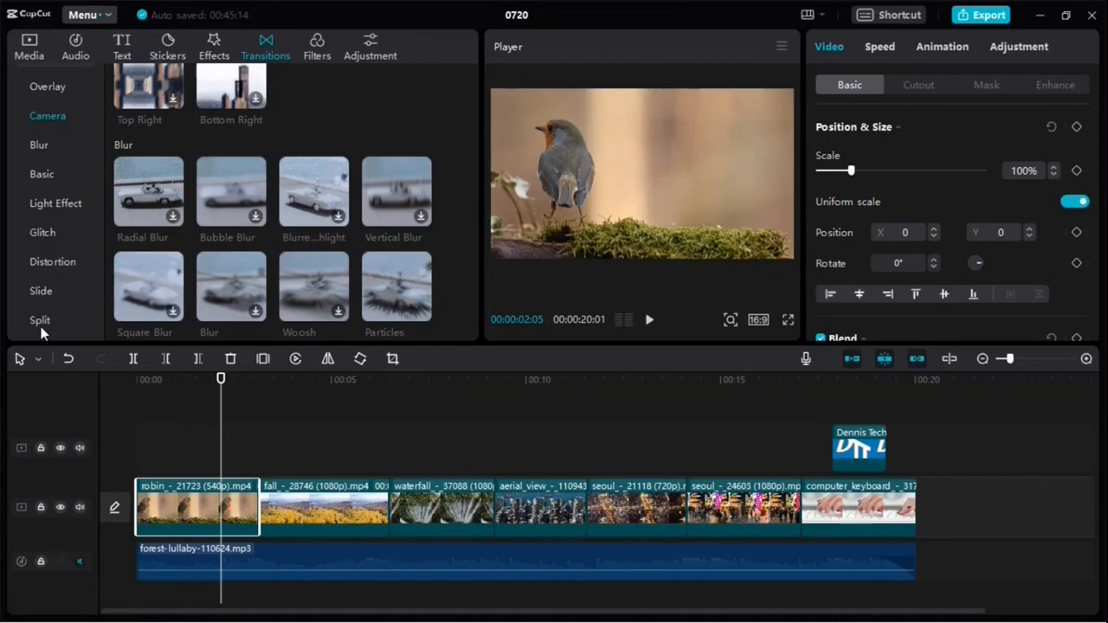
pyautogui.click(43, 234)
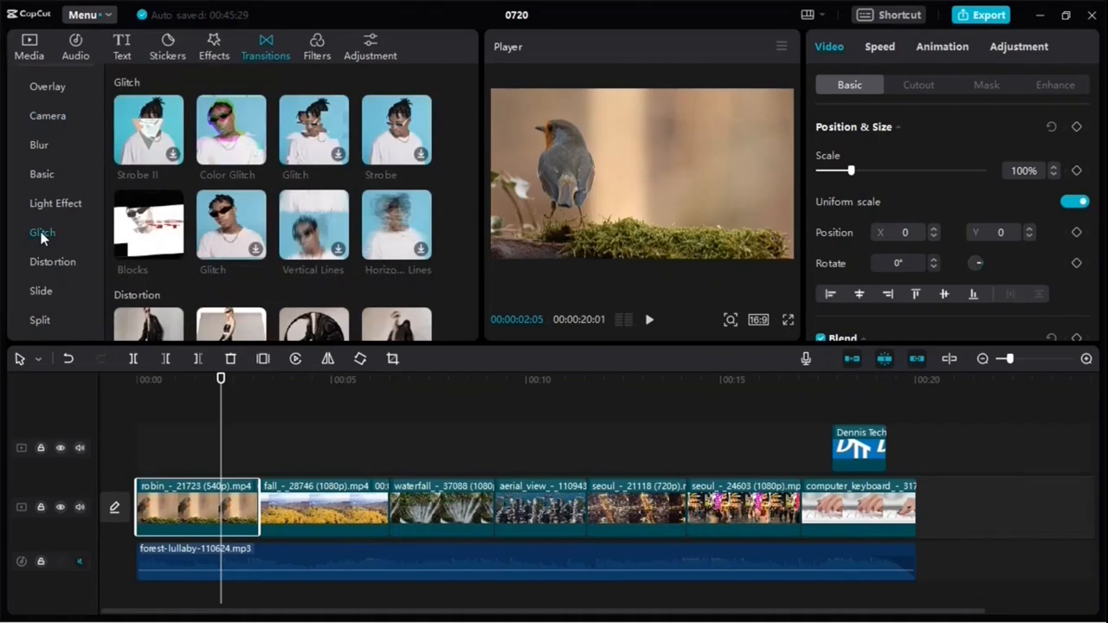
pyautogui.click(58, 116)
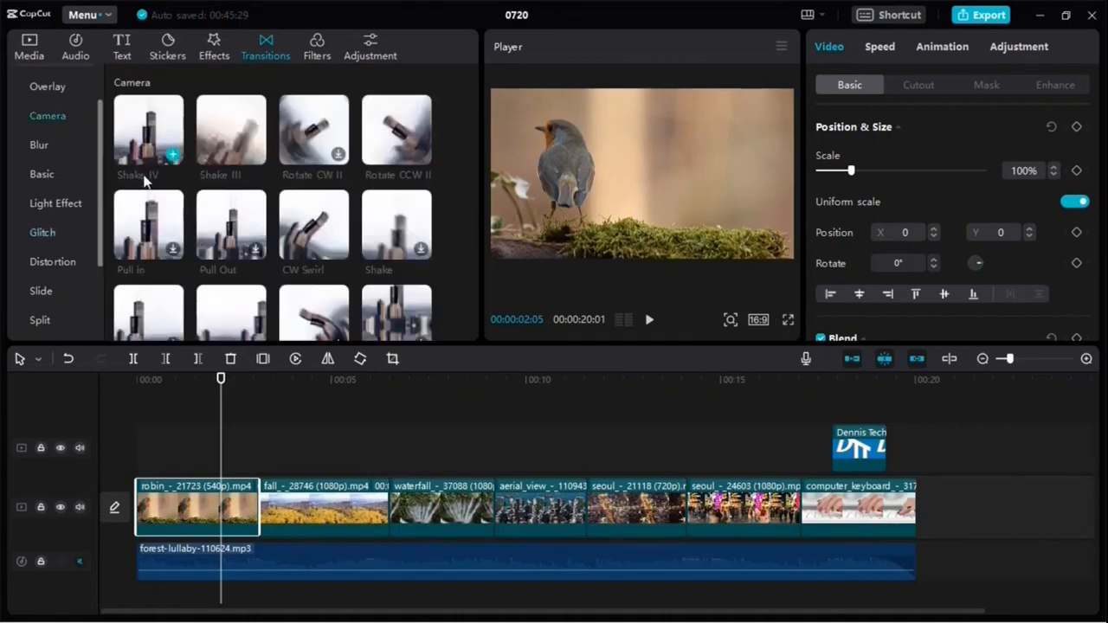
pyautogui.moveTo(175, 155)
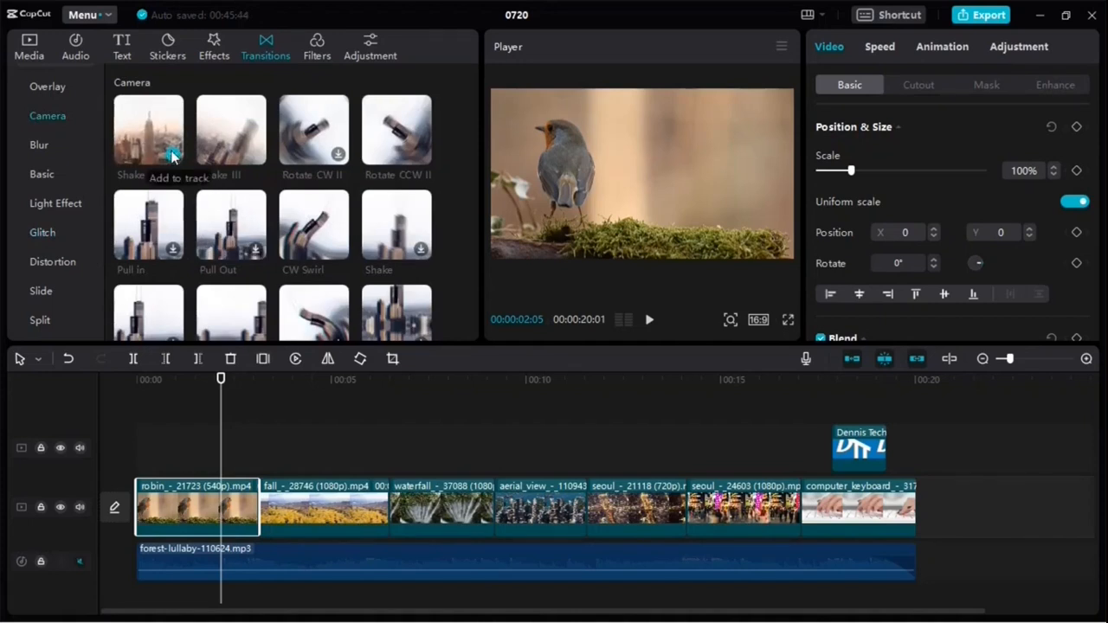
pyautogui.click(174, 155)
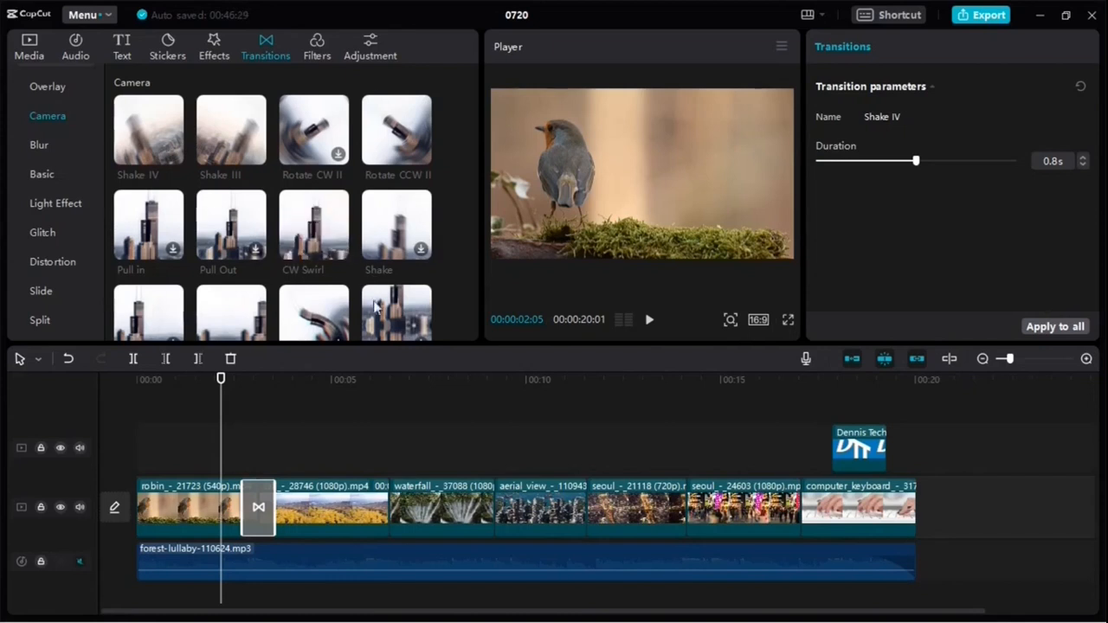
# Step: Add the Bubble Blur transition between the fall and waterfall clips
pyautogui.click(344, 381)
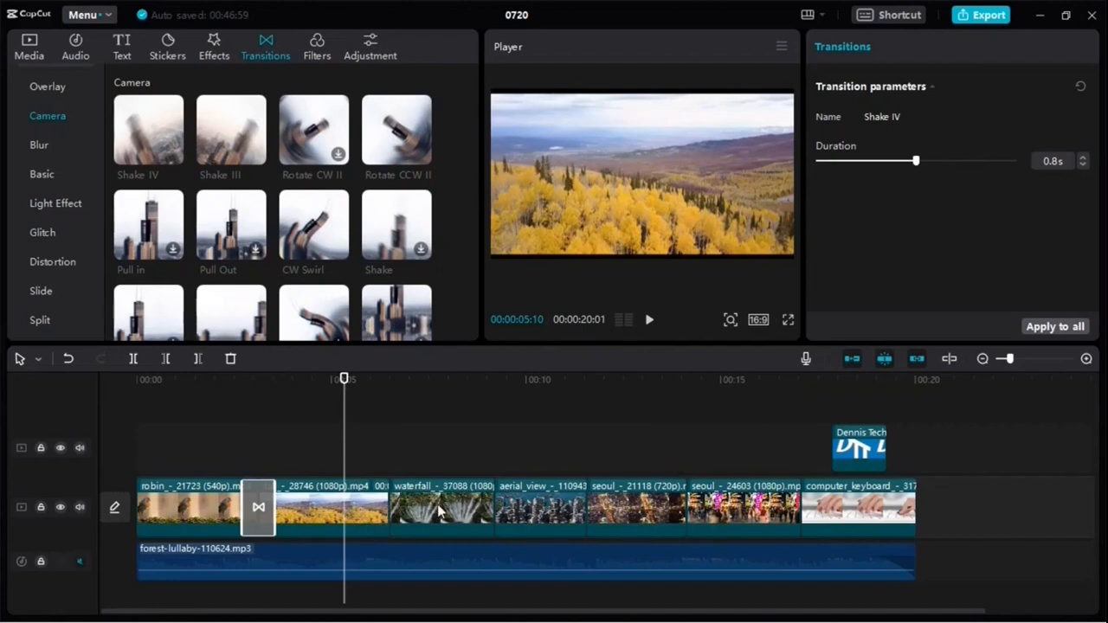
pyautogui.click(349, 512)
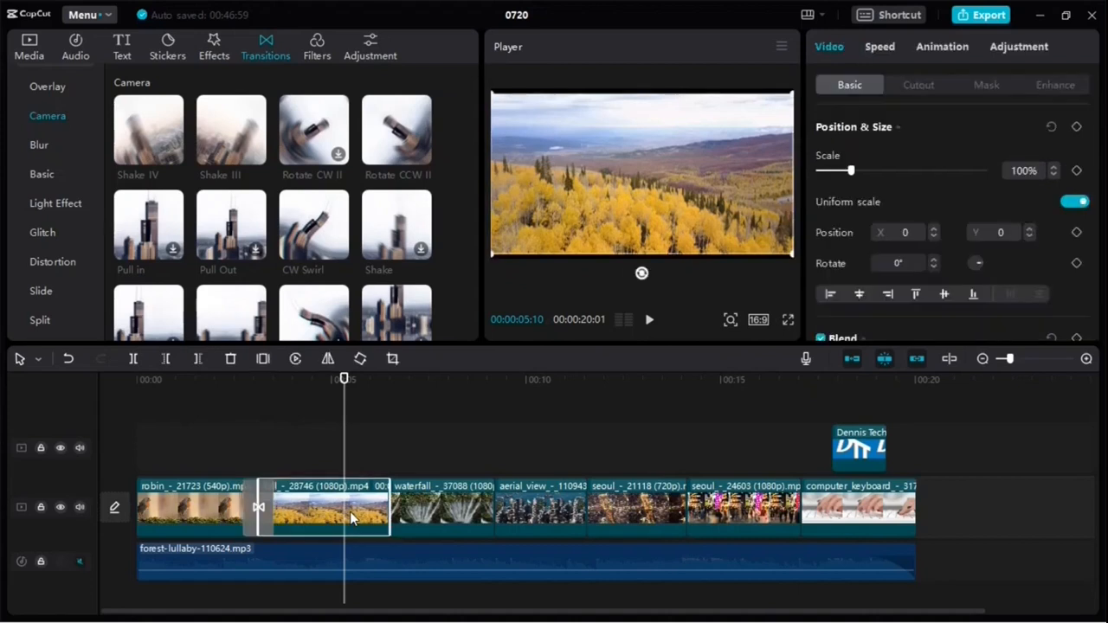
pyautogui.moveTo(333, 262)
pyautogui.scroll(-4, 334, 259)
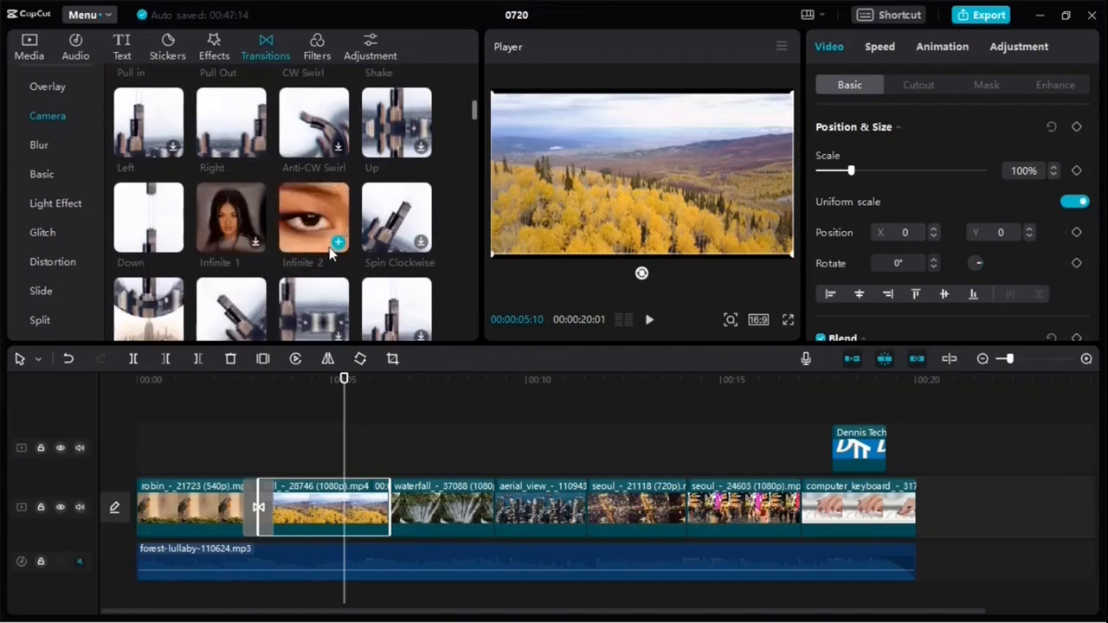
pyautogui.scroll(-1, 329, 251)
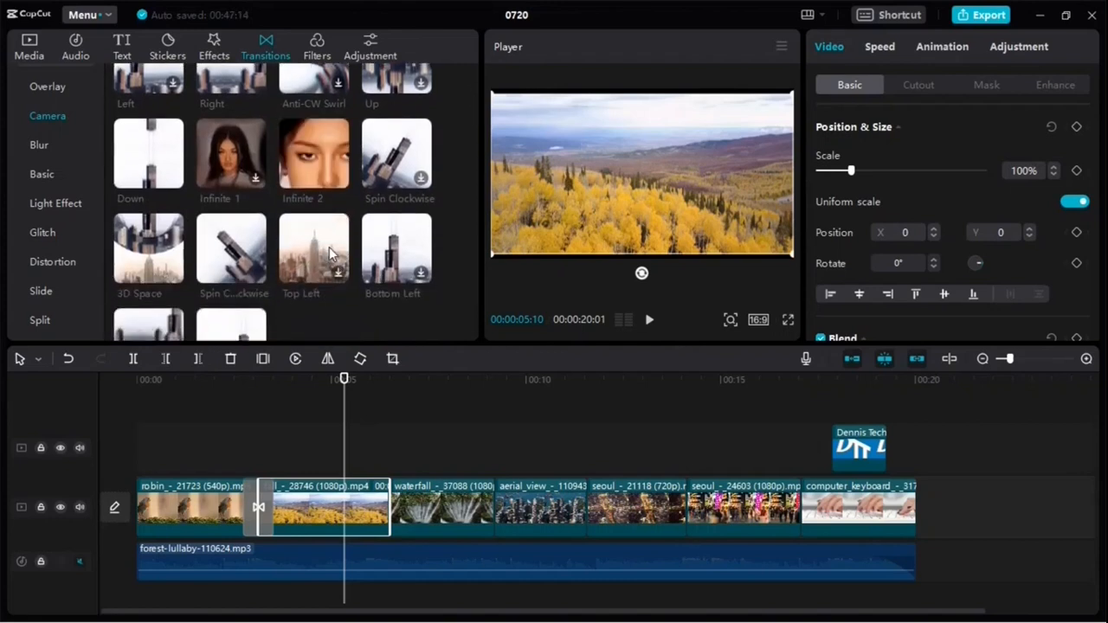
pyautogui.scroll(-4, 329, 251)
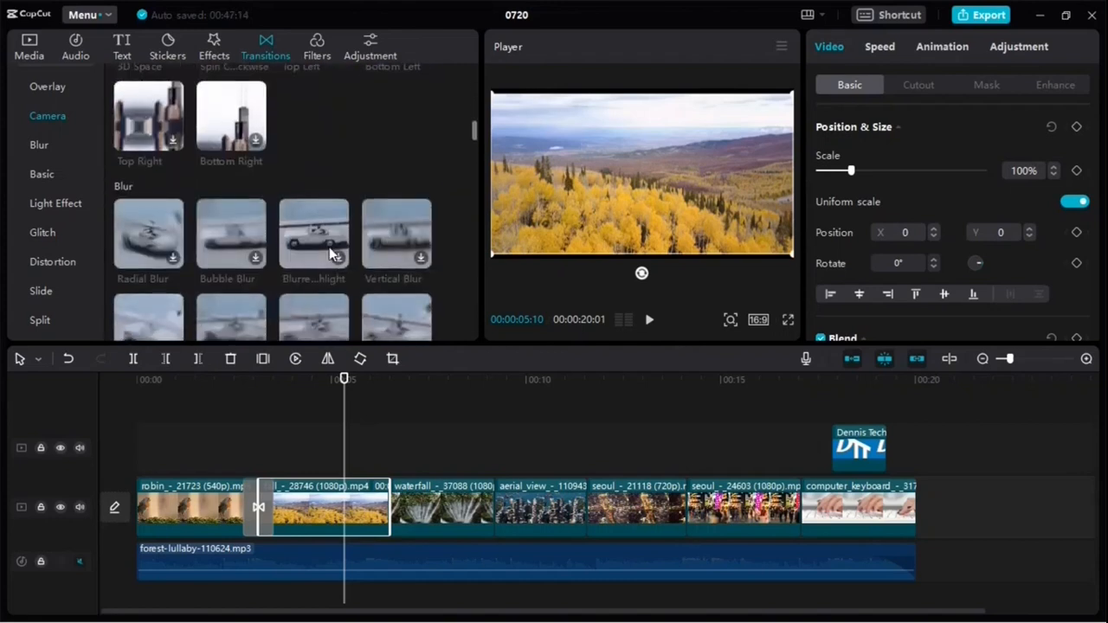
pyautogui.click(254, 262)
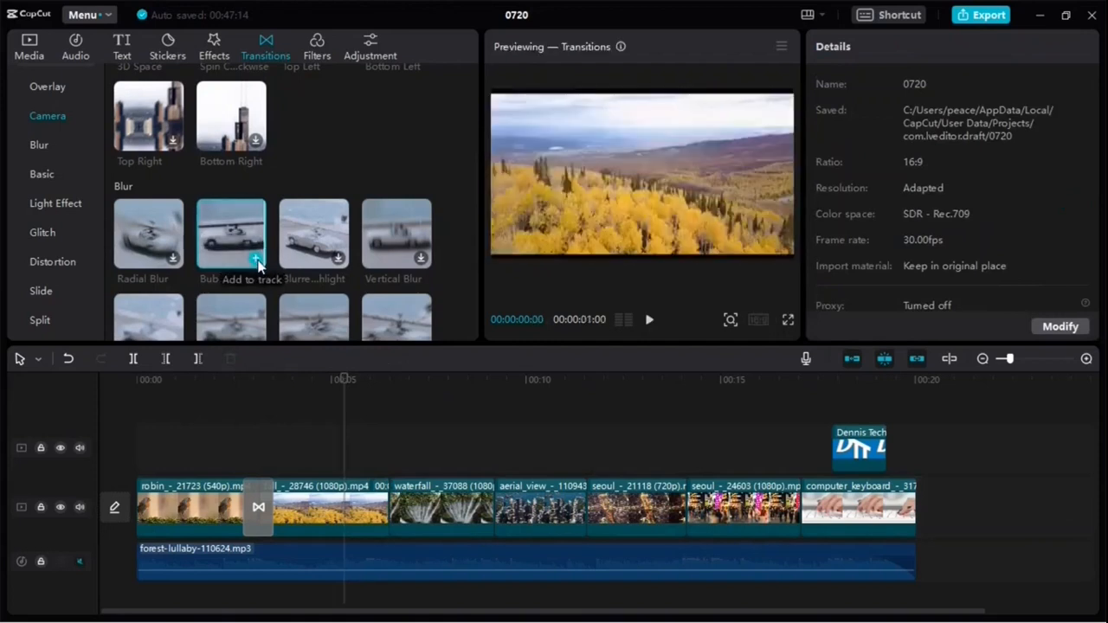
pyautogui.click(256, 260)
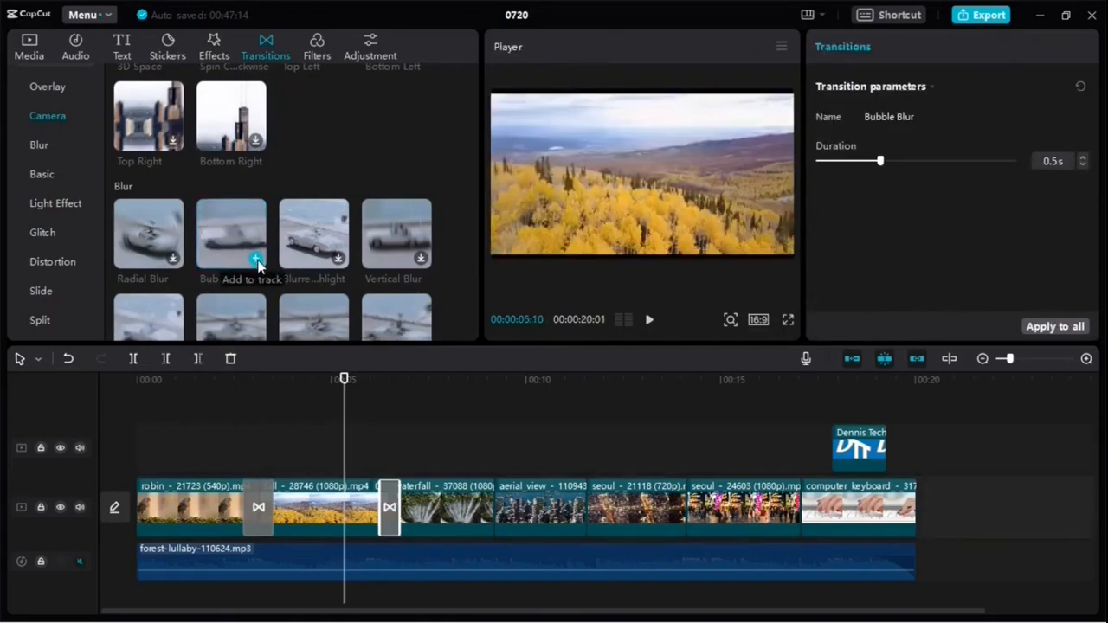
pyautogui.click(389, 519)
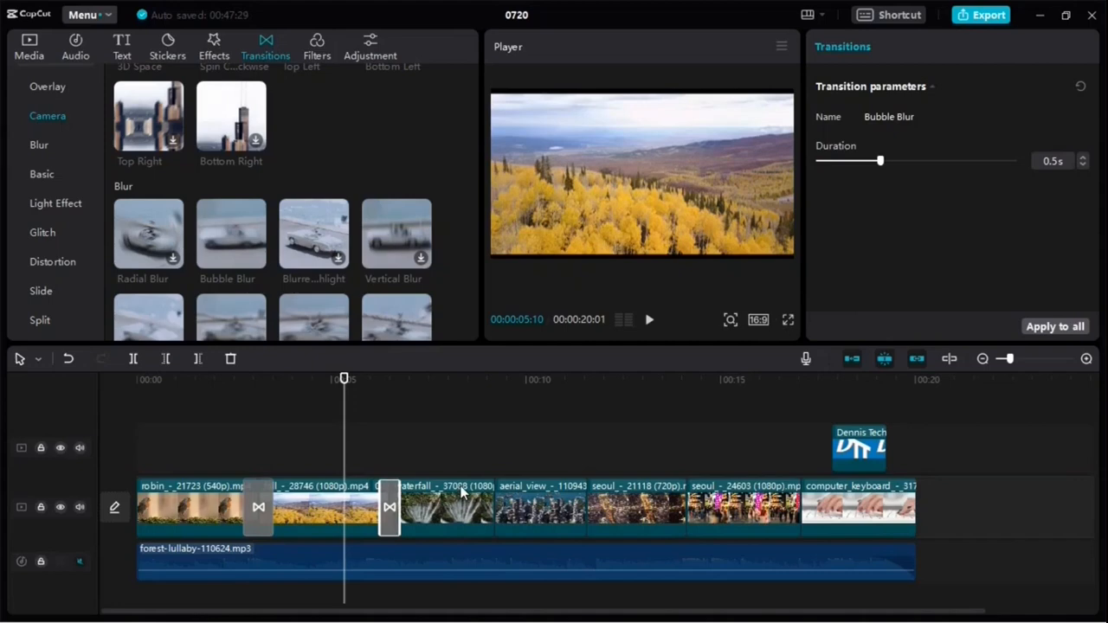
# Step: Preview the Blink transition, and add the Basic transition Left between the waterfall and aerial view clips
pyautogui.click(460, 454)
pyautogui.click(172, 215)
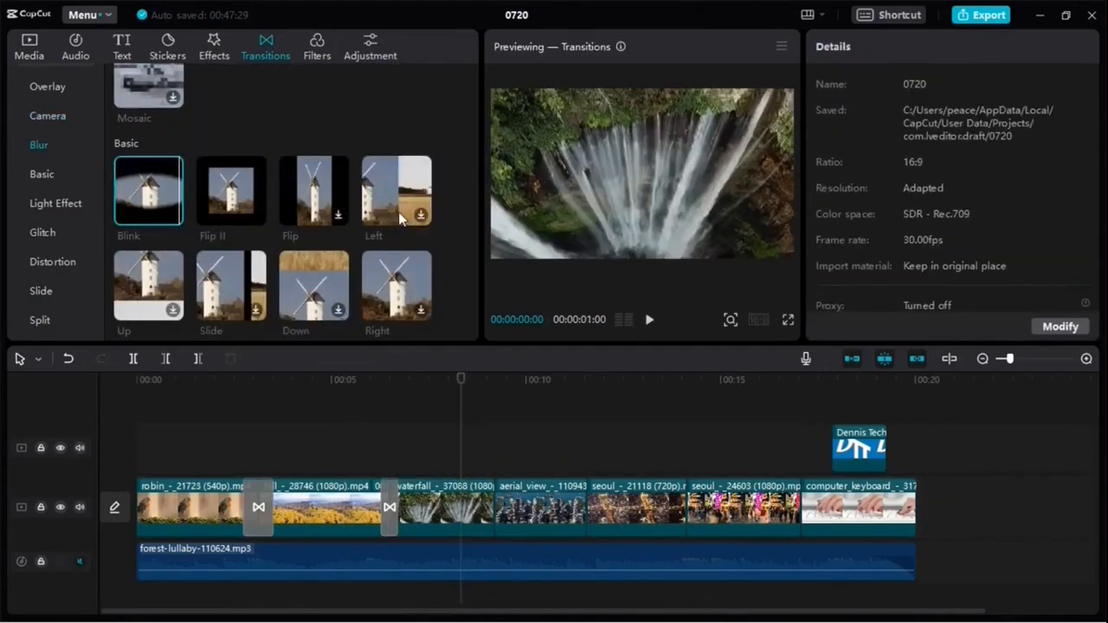
pyautogui.click(421, 216)
pyautogui.click(421, 215)
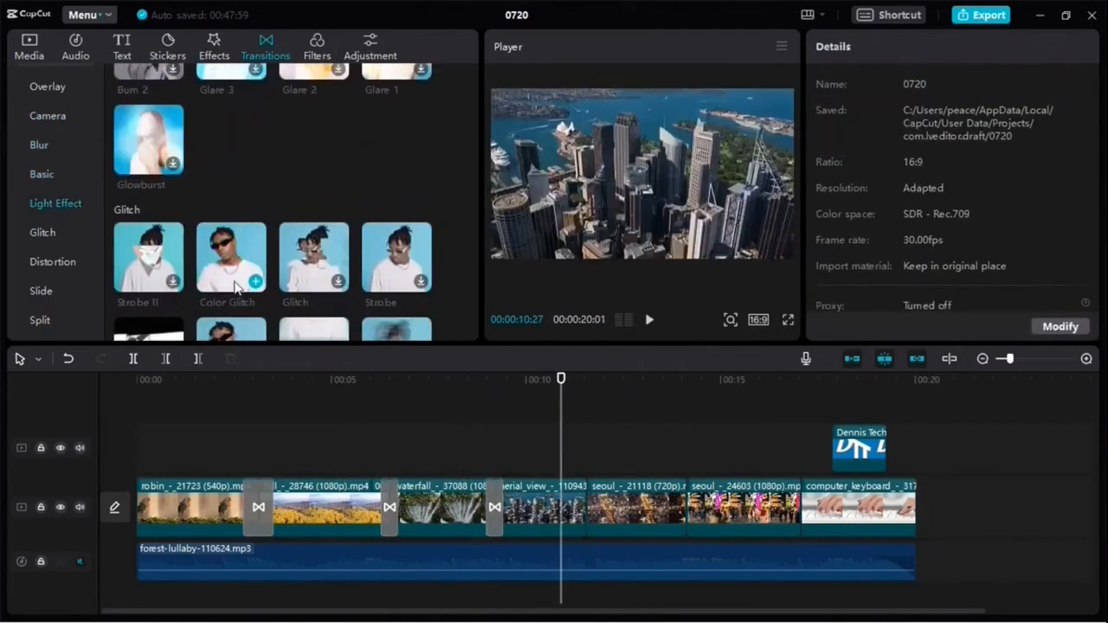
# Step: Add the Color Glitch, Squeeze and Diagonal Slices transitions at the remaining three clip boundaries and play the video to check the transitions
pyautogui.scroll(-5, 349, 299)
pyautogui.click(342, 290)
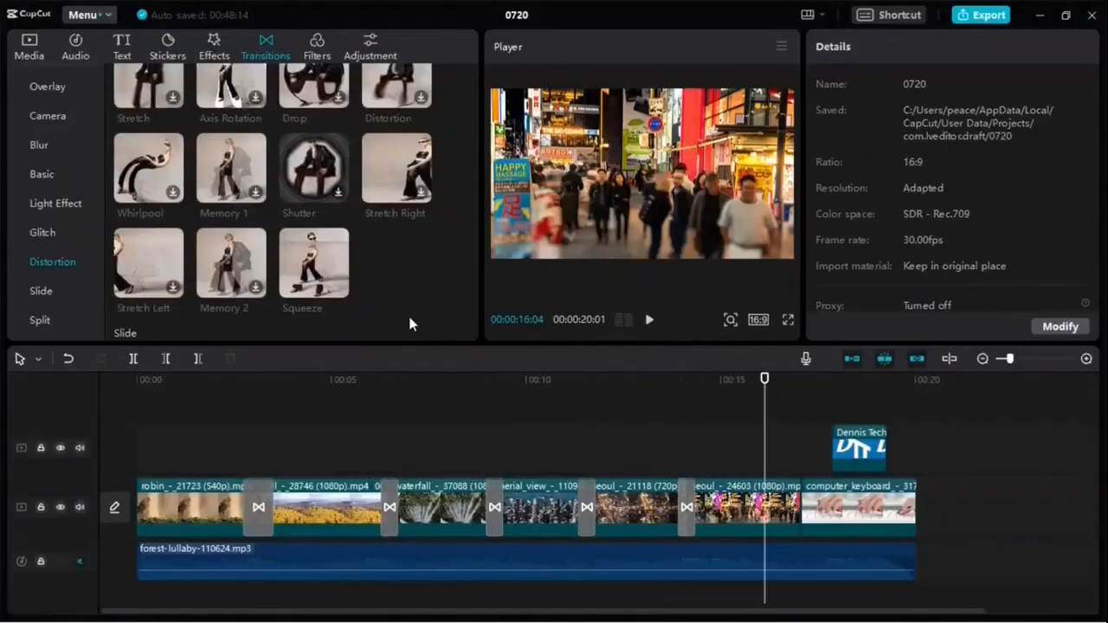
pyautogui.scroll(-5, 411, 321)
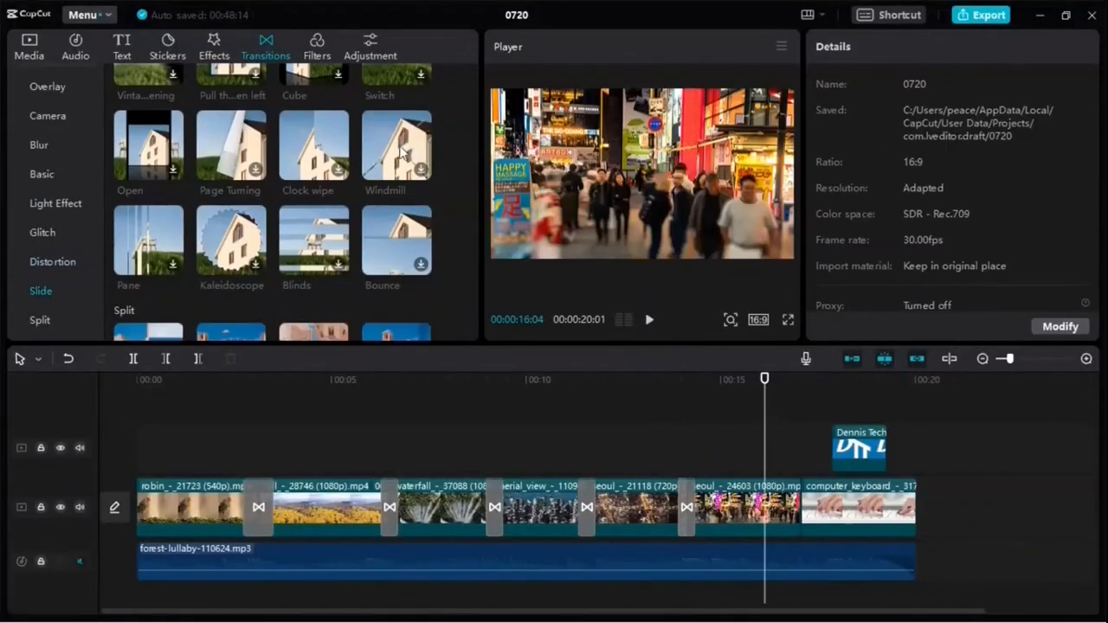
pyautogui.click(313, 192)
pyautogui.click(337, 217)
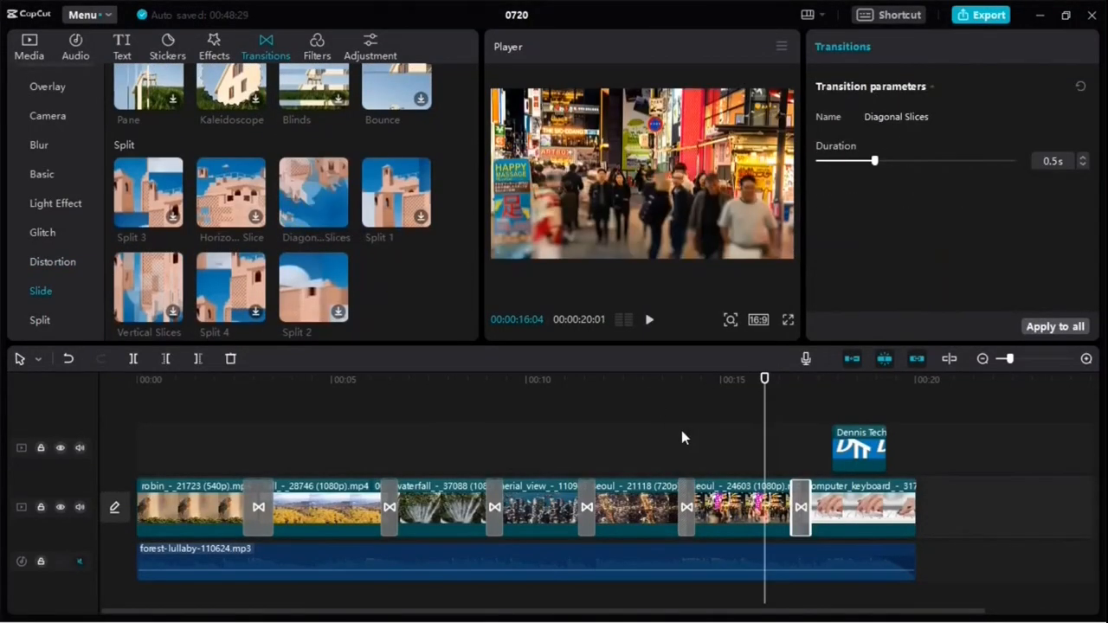
pyautogui.click(238, 391)
pyautogui.press('space')
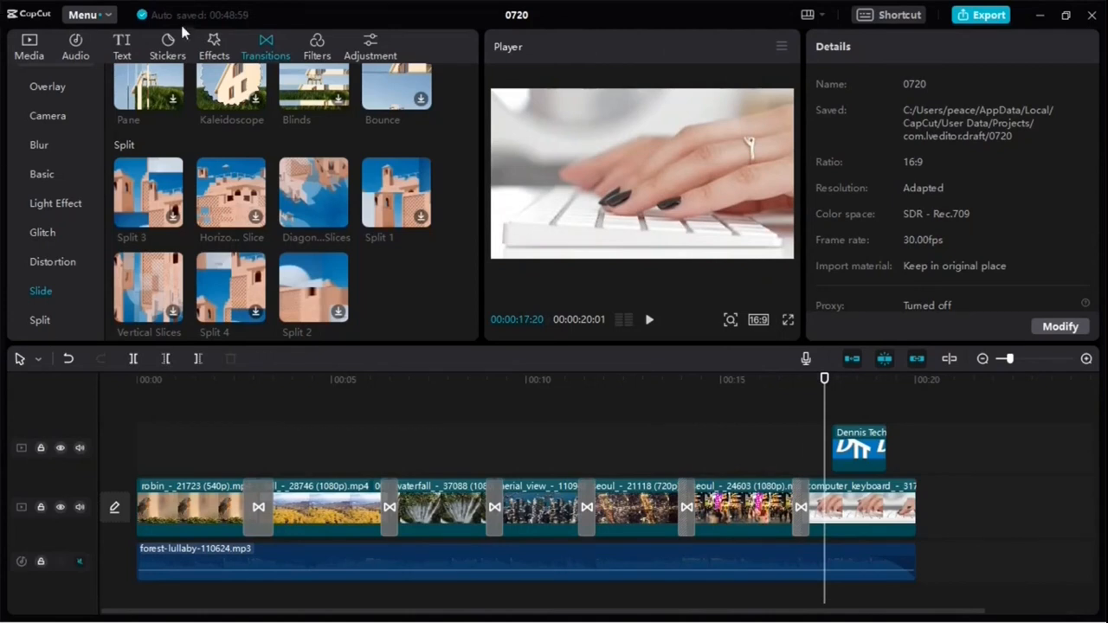
# Step: Add a default text clip over the computer keyboard clip at 00:00:17:20 and change its wording to DennisTechTips
pyautogui.click(121, 50)
pyautogui.moveTo(135, 118)
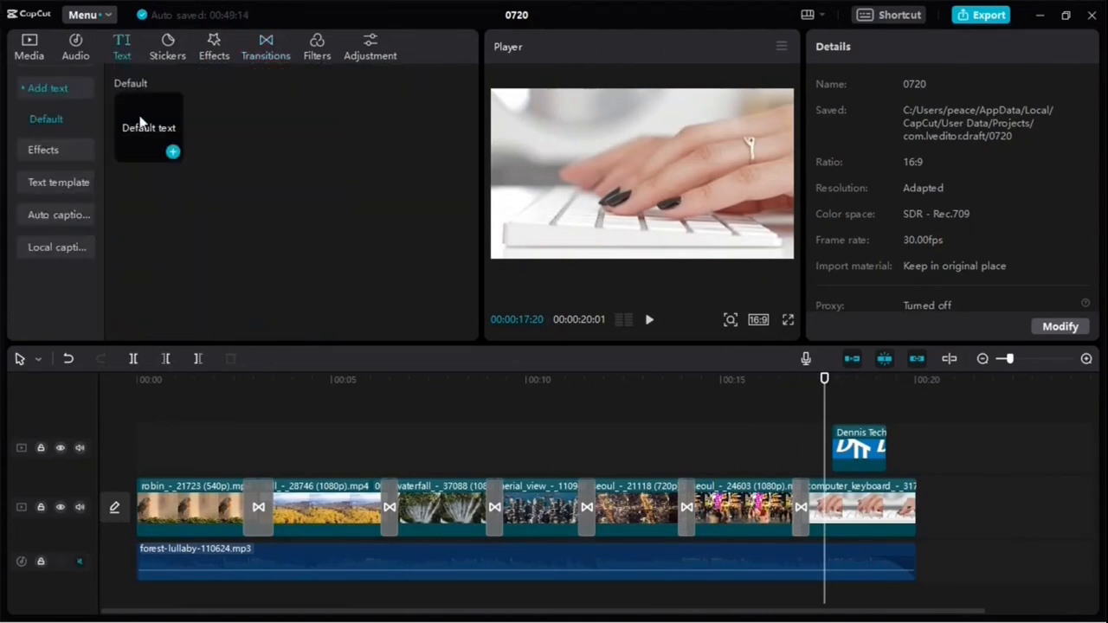
pyautogui.click(173, 152)
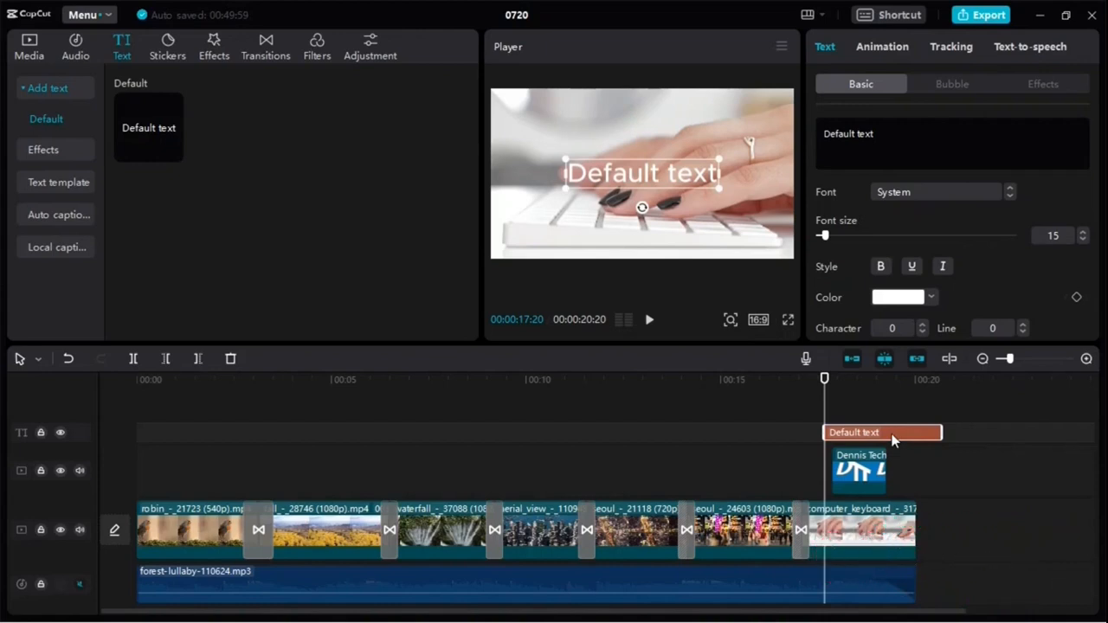
pyautogui.click(884, 148)
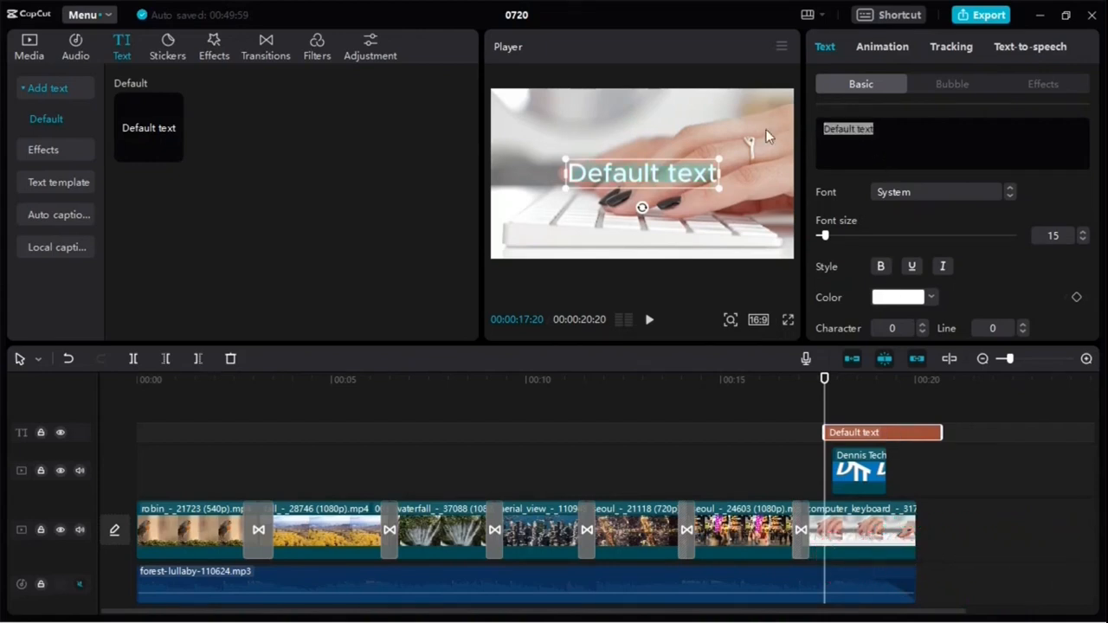
pyautogui.press('BackSpace')
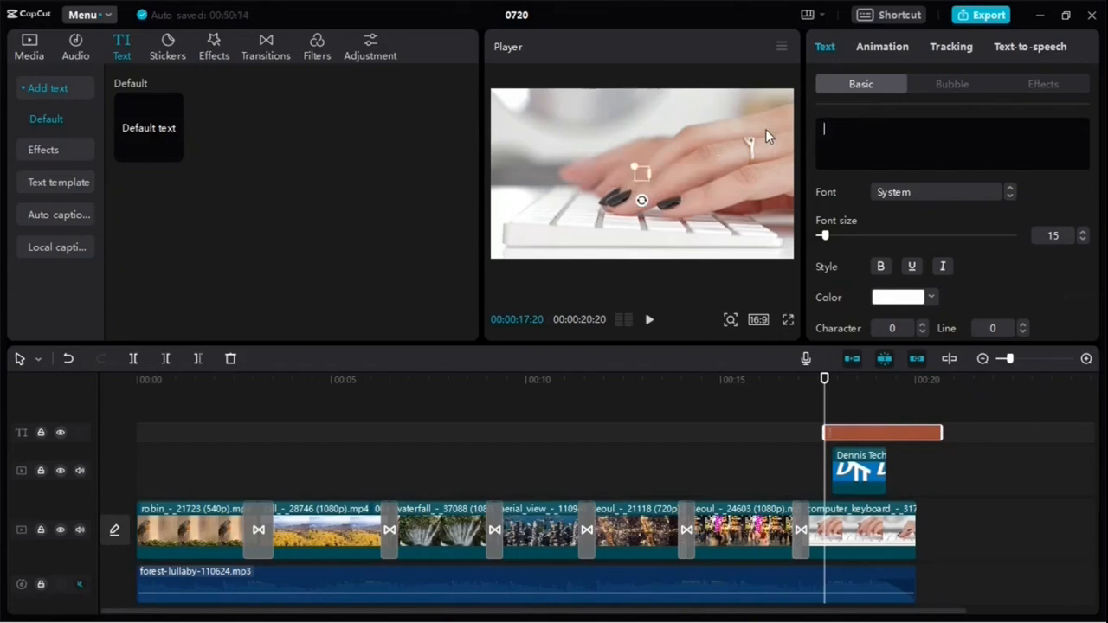
pyautogui.write('Dennis')
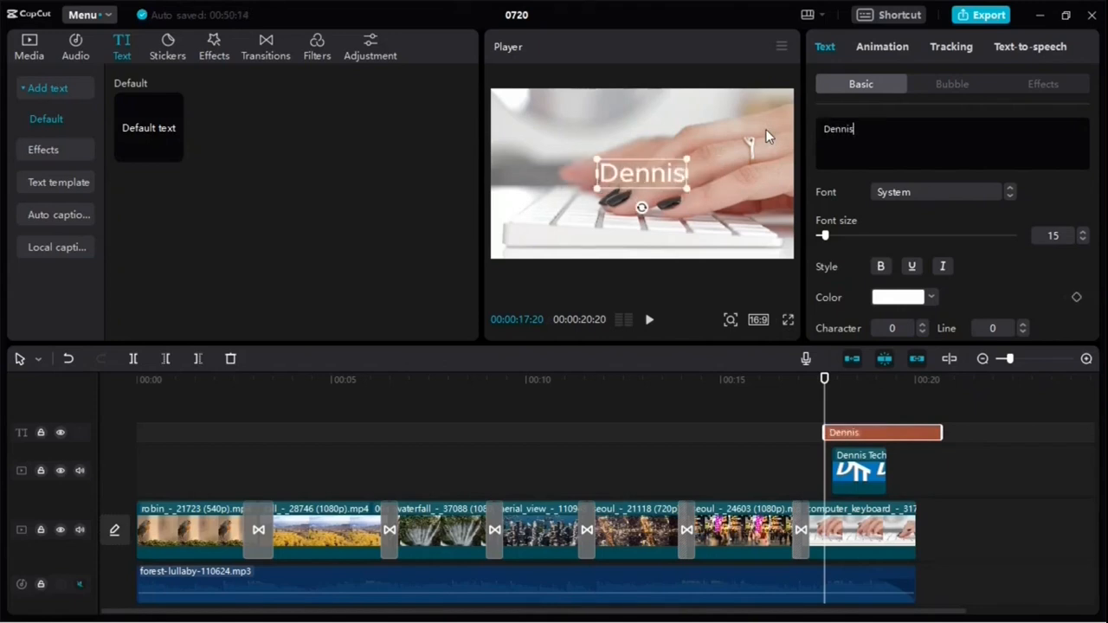
pyautogui.write('Tech')
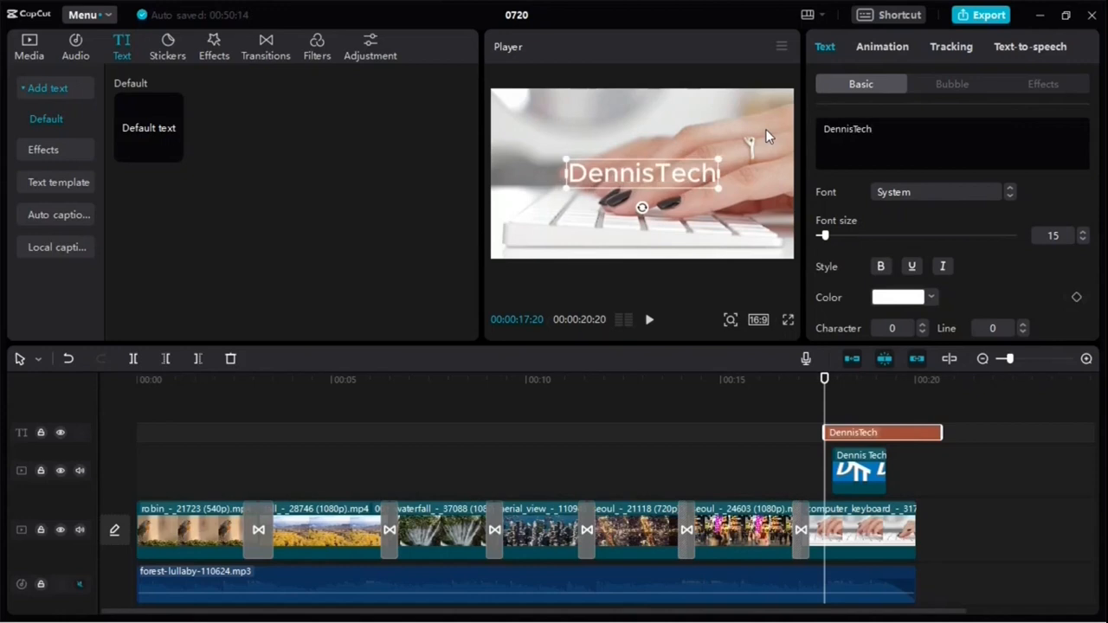
pyautogui.write('Tips')
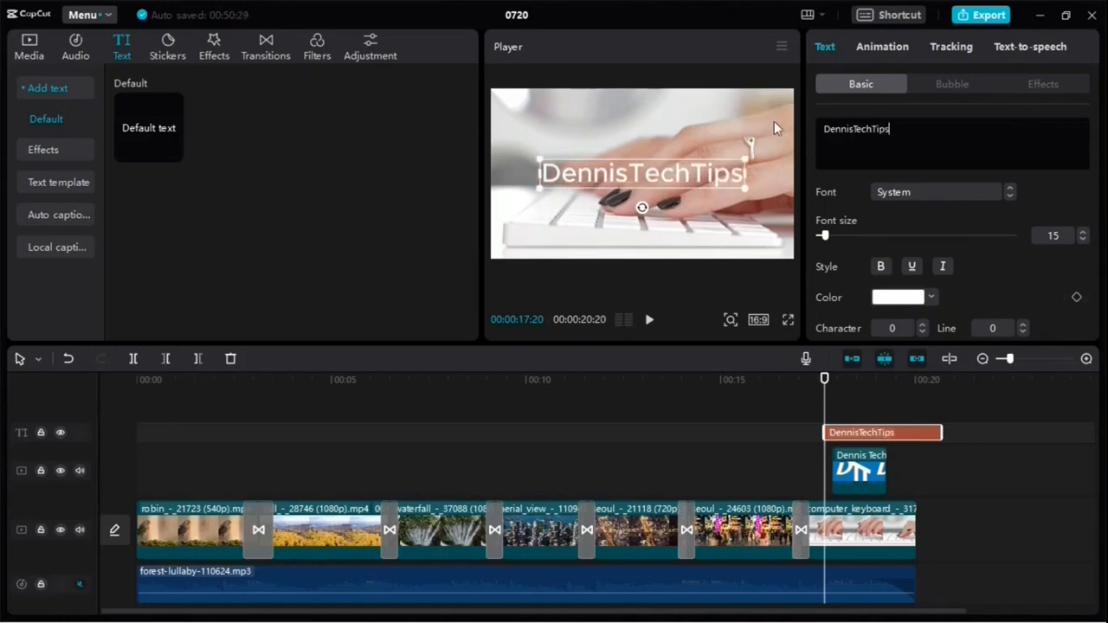
# Step: Browse the fonts, download Euphoria and apply it to the DennisTechTips text
pyautogui.click(944, 203)
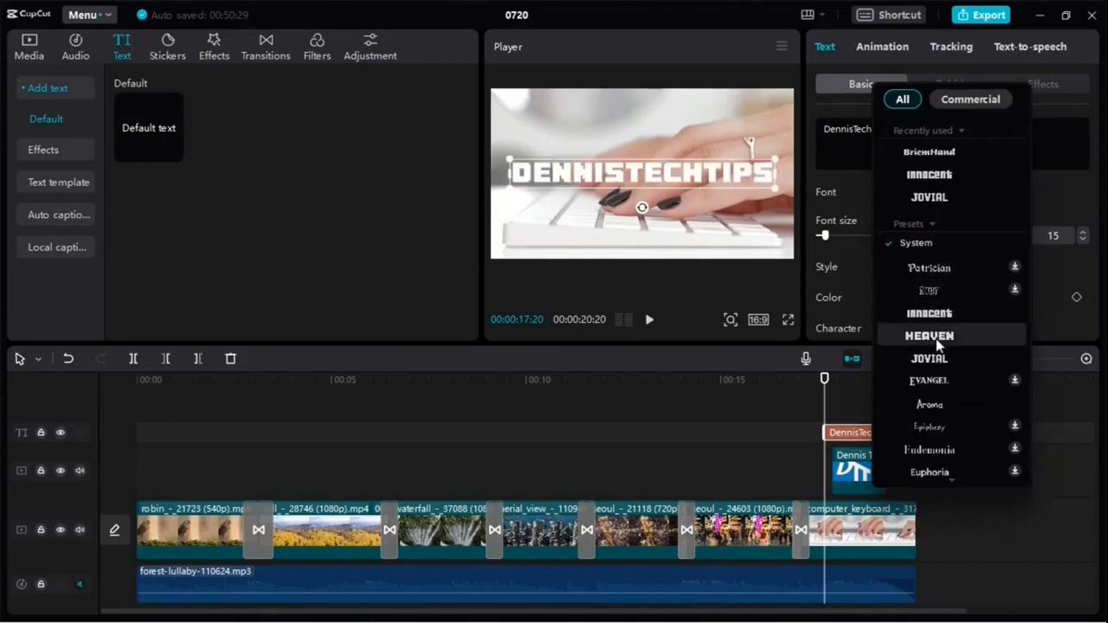
pyautogui.scroll(-3, 936, 339)
pyautogui.scroll(-1, 935, 339)
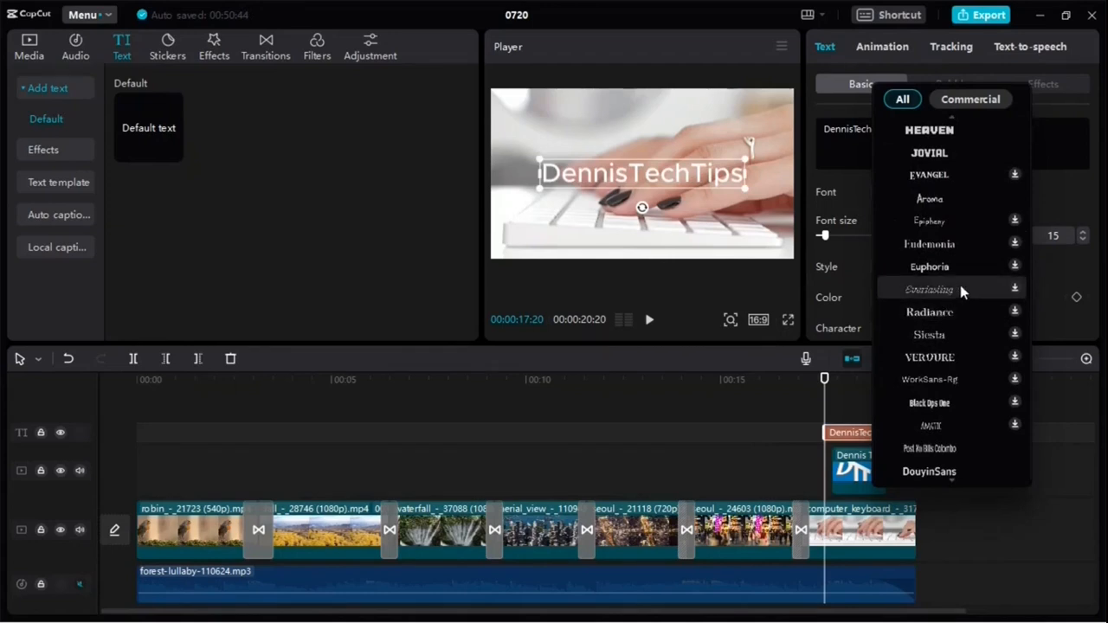
pyautogui.click(943, 200)
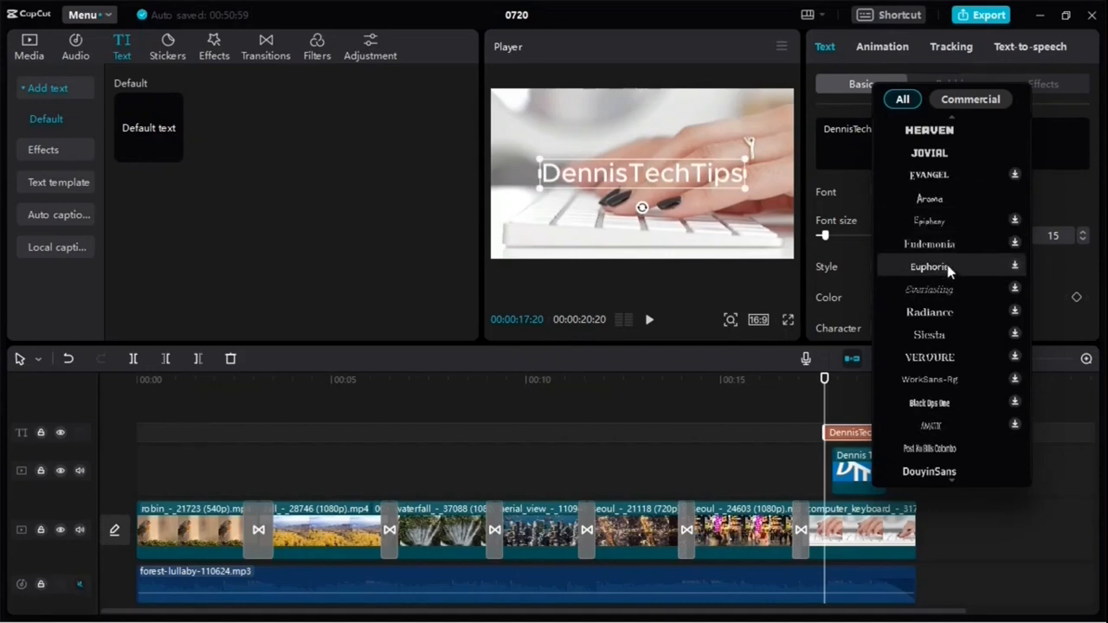
pyautogui.click(1015, 265)
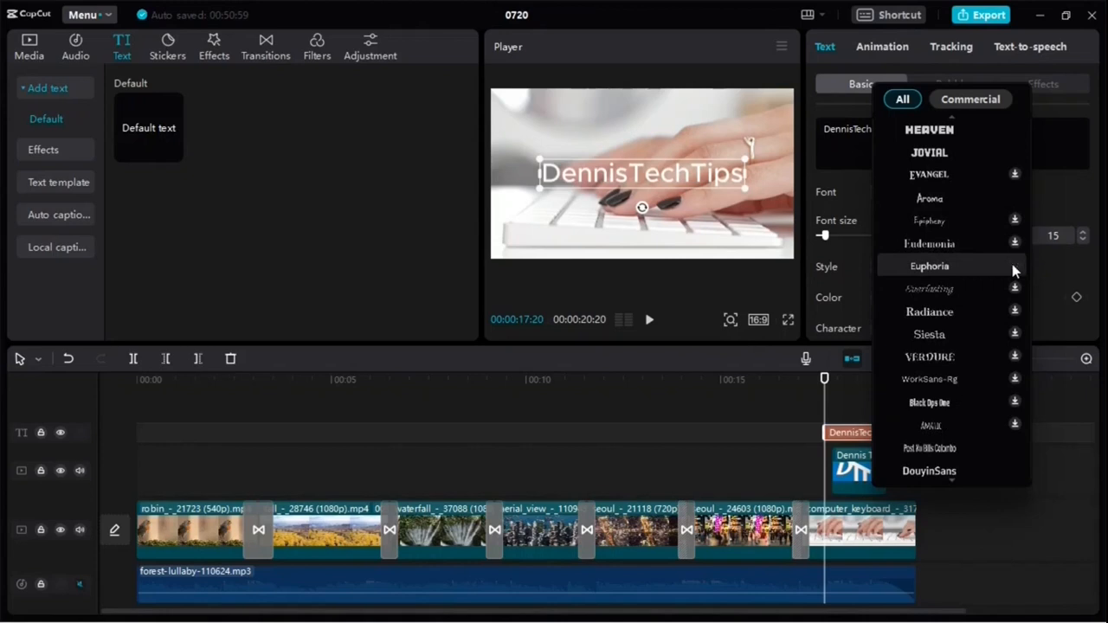
pyautogui.click(982, 263)
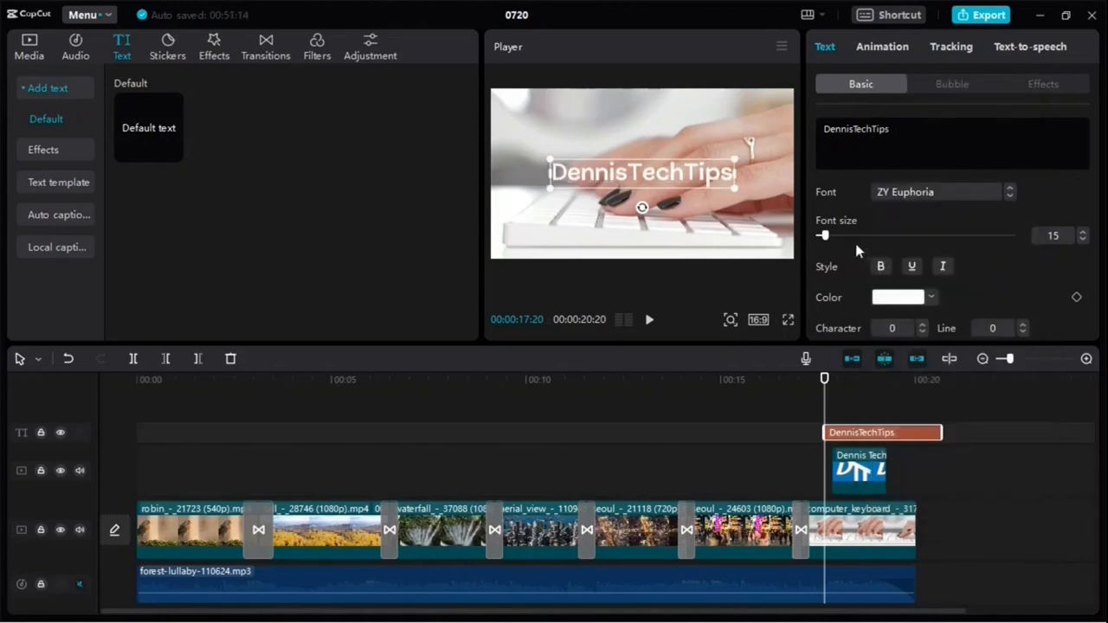
# Step: Set the text's font size to 19 and make it bold, trying underline and italic and switching both off again
pyautogui.moveTo(824, 237)
pyautogui.mouseDown()
pyautogui.moveTo(972, 235)
pyautogui.moveTo(827, 232)
pyautogui.mouseUp()
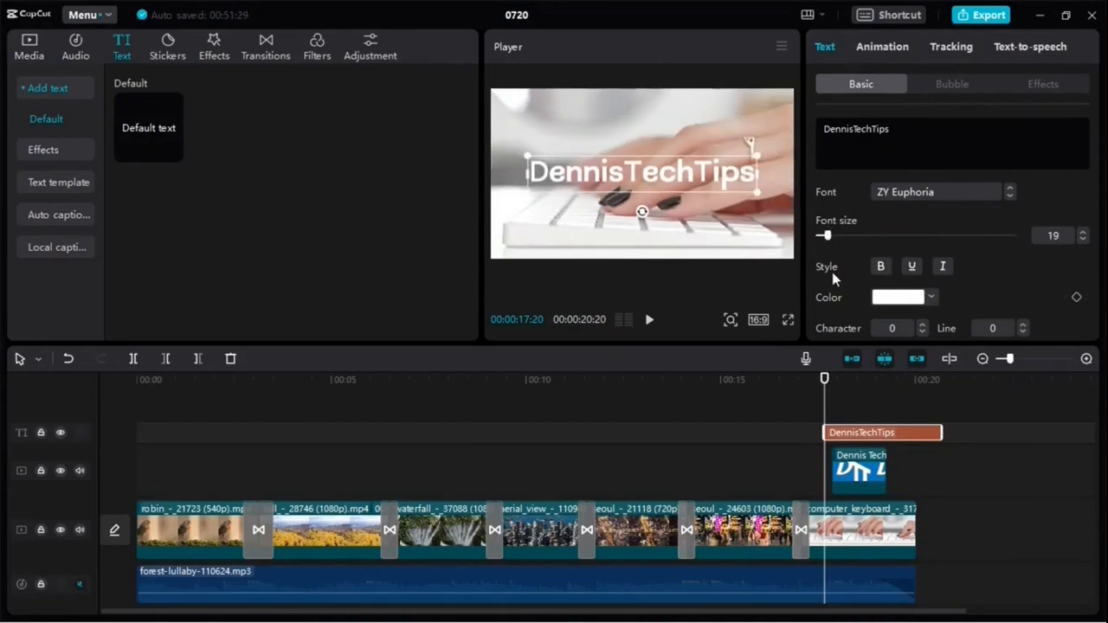
pyautogui.click(880, 267)
pyautogui.click(910, 268)
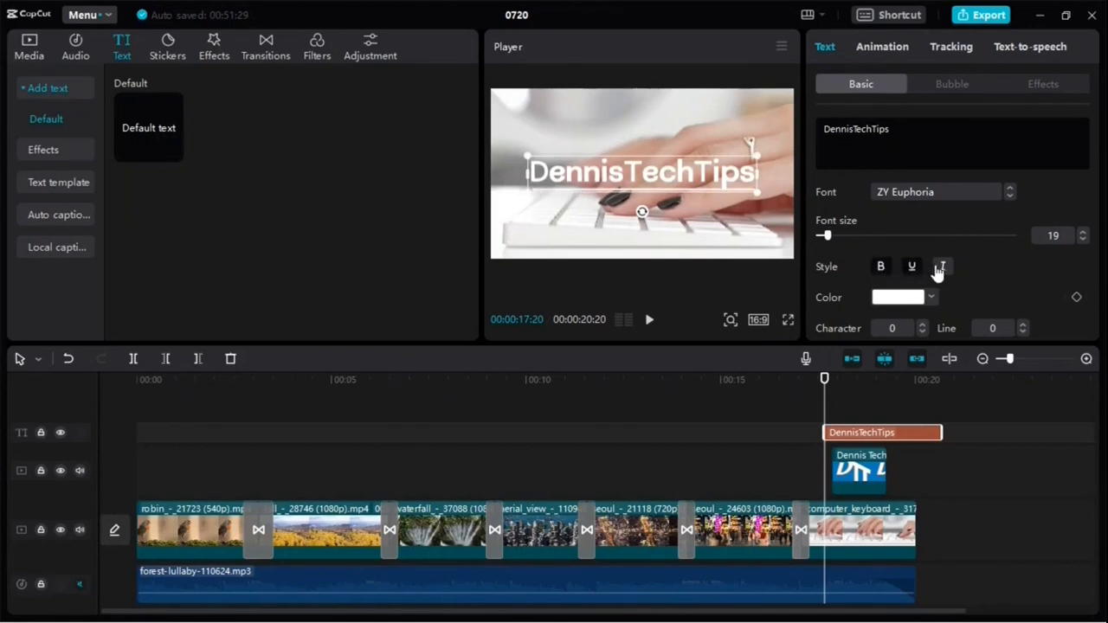
pyautogui.click(941, 268)
pyautogui.click(940, 268)
pyautogui.click(911, 270)
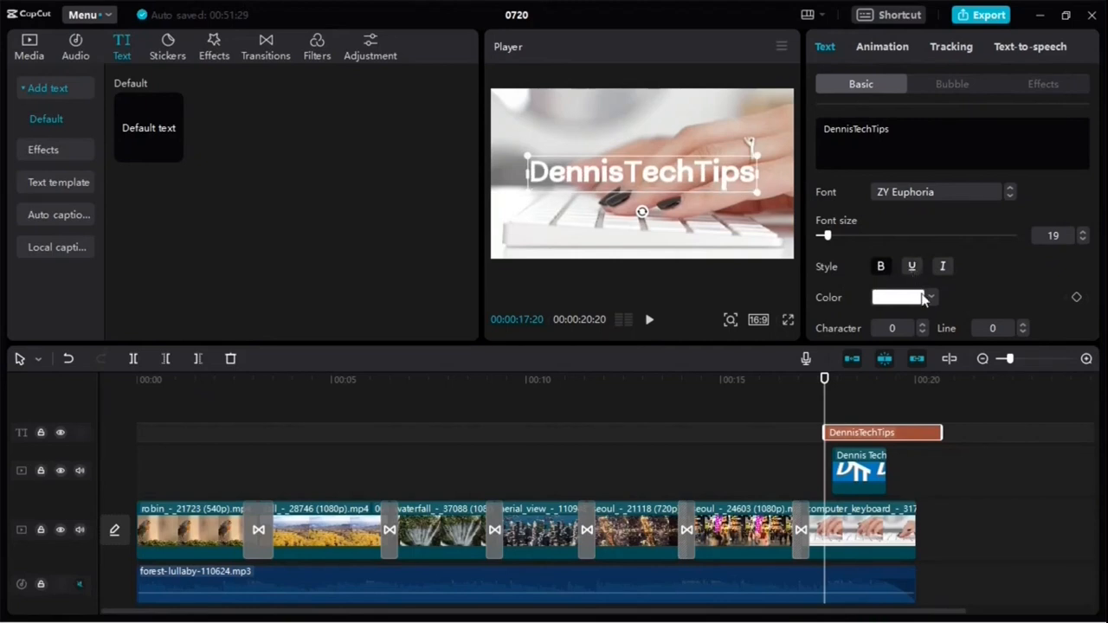
pyautogui.scroll(-3, 921, 293)
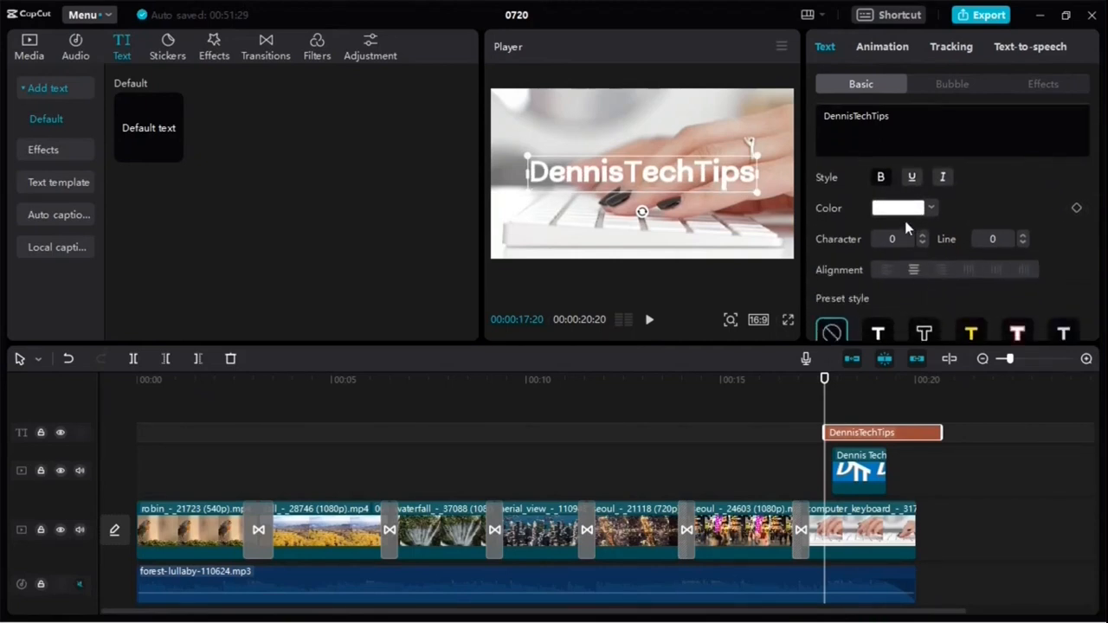
pyautogui.click(905, 211)
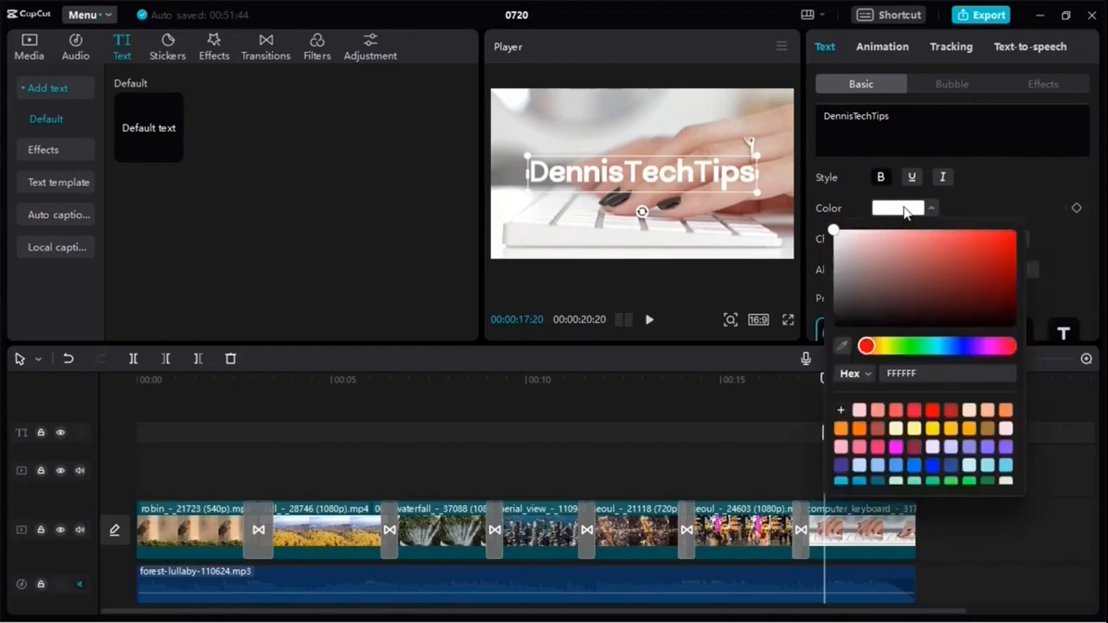
pyautogui.moveTo(875, 350); pyautogui.dragTo(842, 338)
pyautogui.click(952, 197)
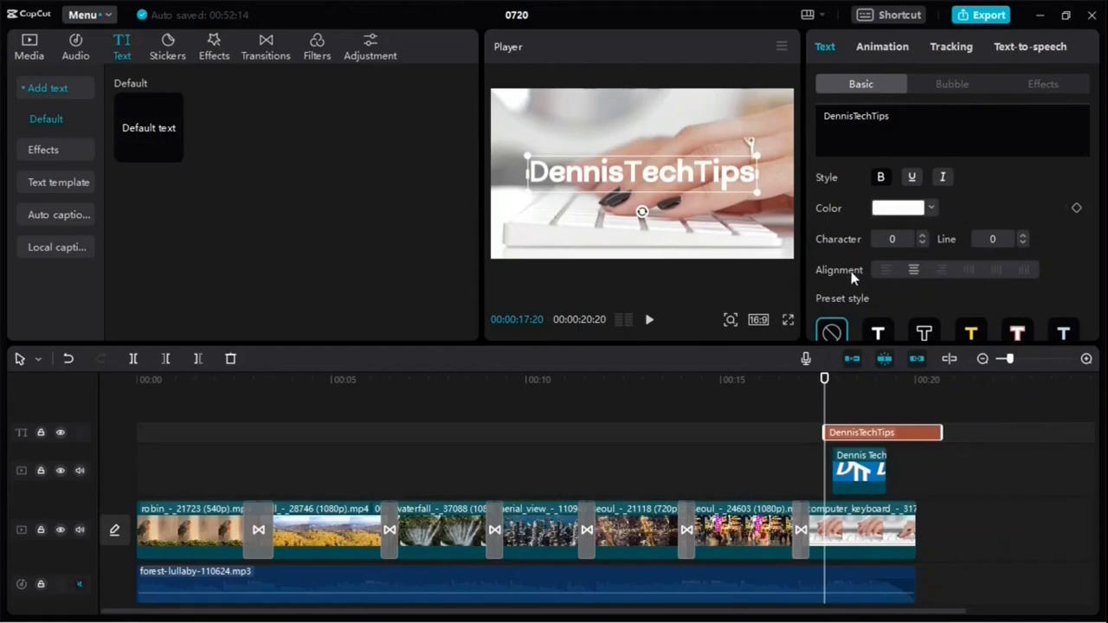
# Step: Reduce the scale of the DennisTechTips text slightly and try its blend opacity setting
pyautogui.scroll(-3, 875, 299)
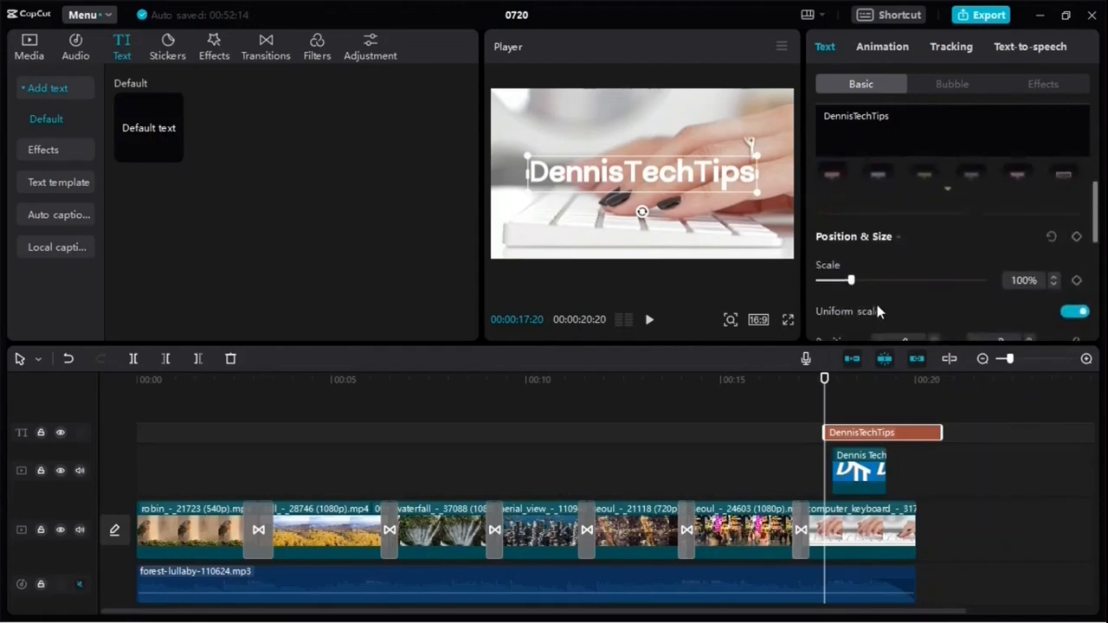
pyautogui.moveTo(854, 260)
pyautogui.mouseDown()
pyautogui.moveTo(881, 259)
pyautogui.moveTo(847, 259)
pyautogui.mouseUp()
pyautogui.scroll(-3, 844, 256)
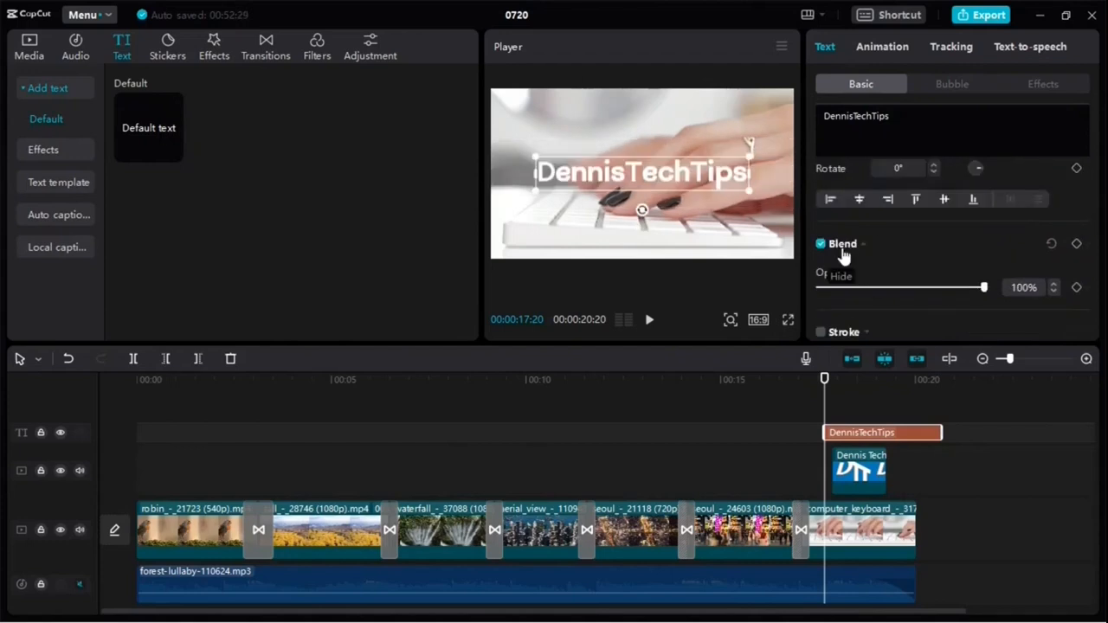
pyautogui.moveTo(983, 287)
pyautogui.mouseDown()
pyautogui.moveTo(849, 287)
pyautogui.moveTo(1019, 272)
pyautogui.mouseUp()
pyautogui.scroll(-3, 836, 196)
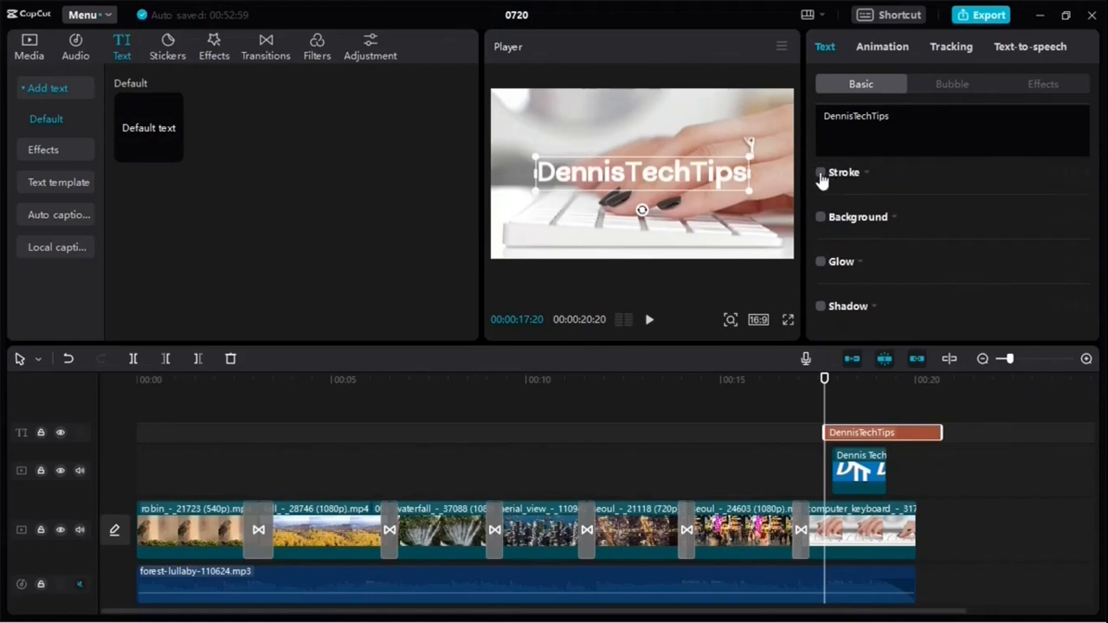
# Step: Try the stroke option on the text and look over its animation and tracking settings
pyautogui.click(821, 175)
pyautogui.click(820, 175)
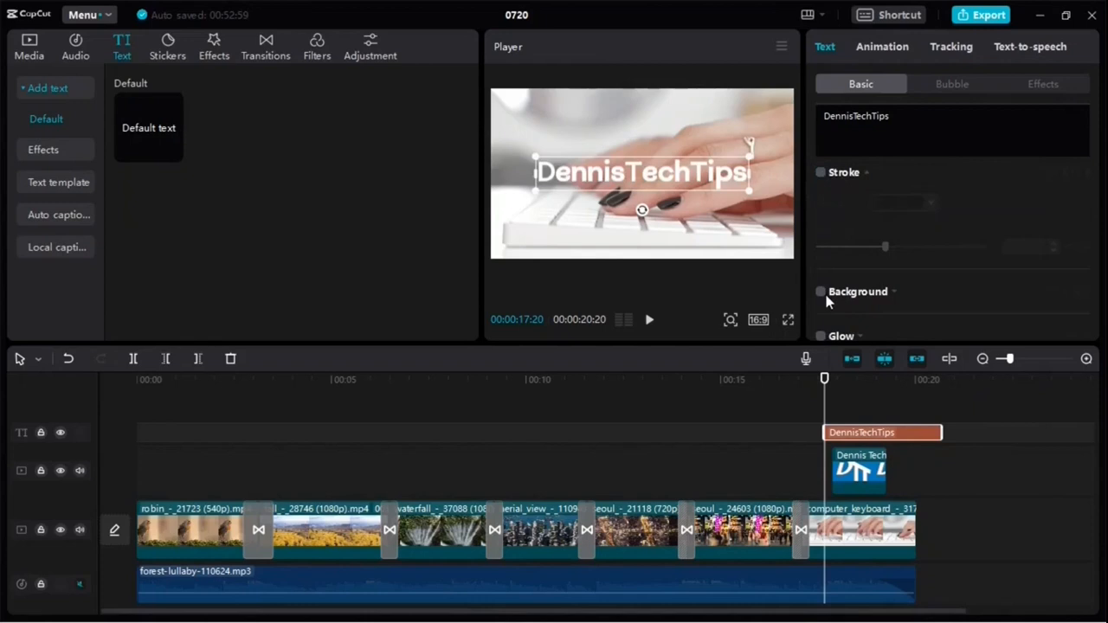
pyautogui.scroll(-2, 836, 321)
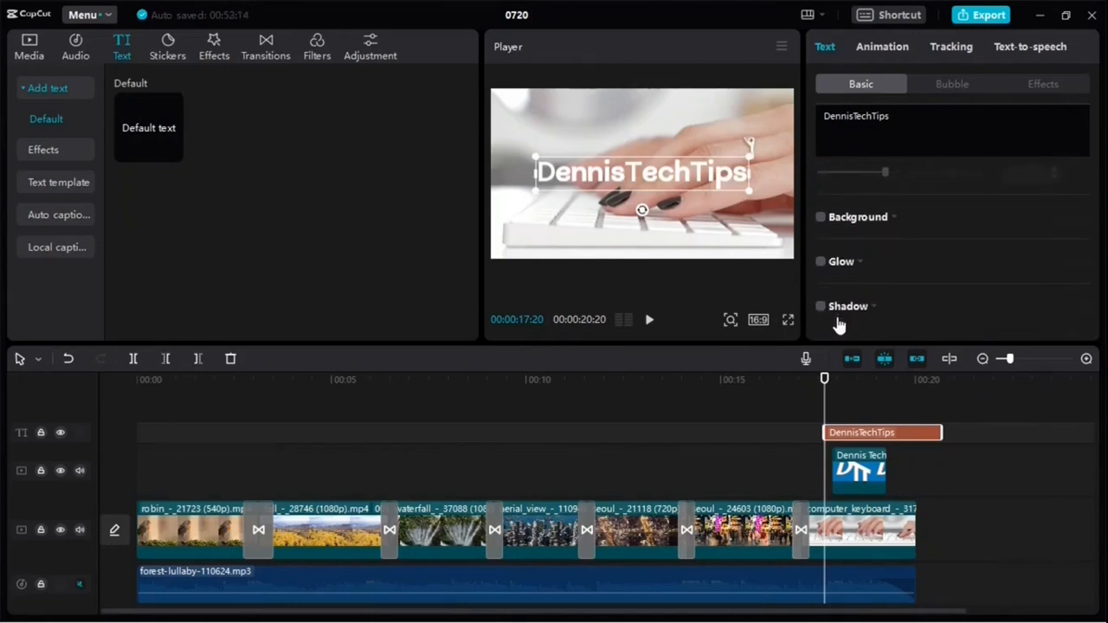
pyautogui.click(881, 50)
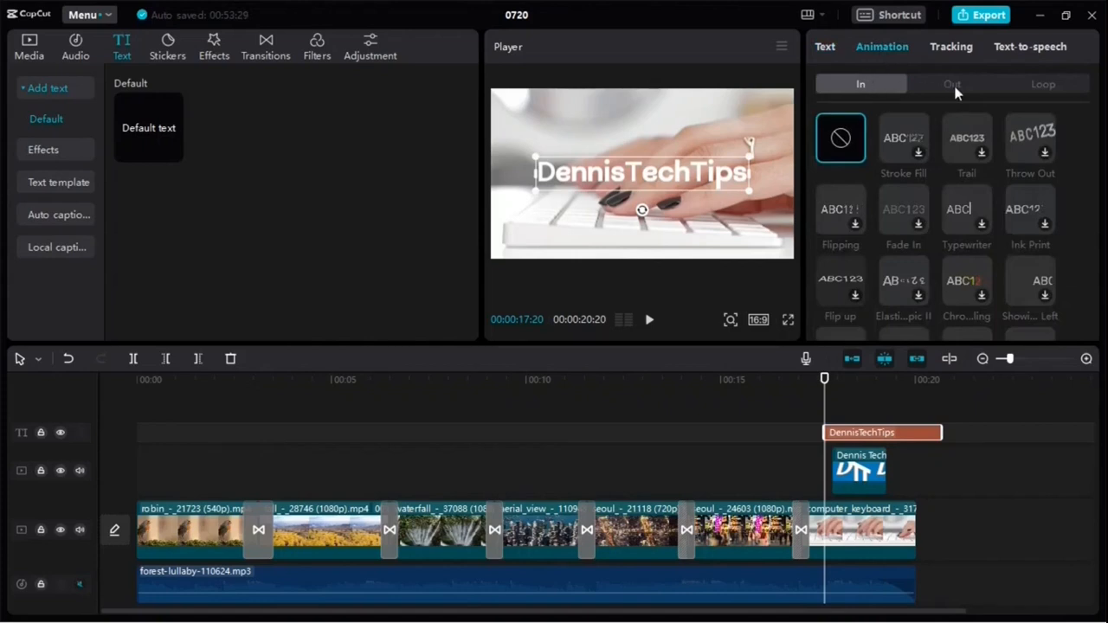
pyautogui.click(950, 50)
# Step: Browse the text-to-speech voices for the DennisTechTips text and sample American Female and Hypetrain
pyautogui.click(1023, 51)
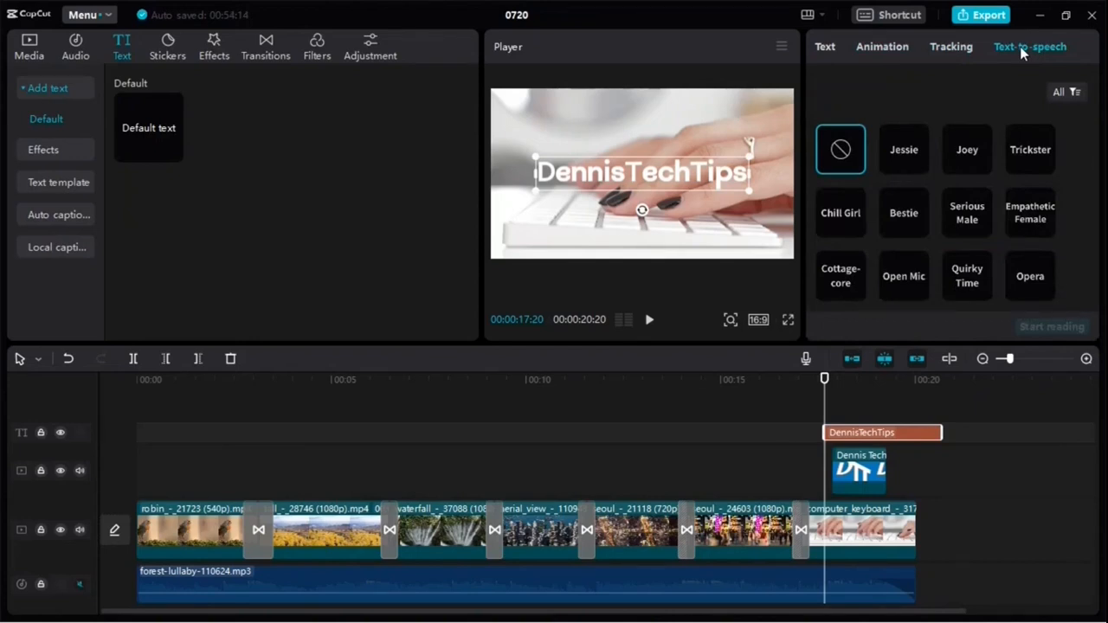
pyautogui.scroll(-3, 1005, 165)
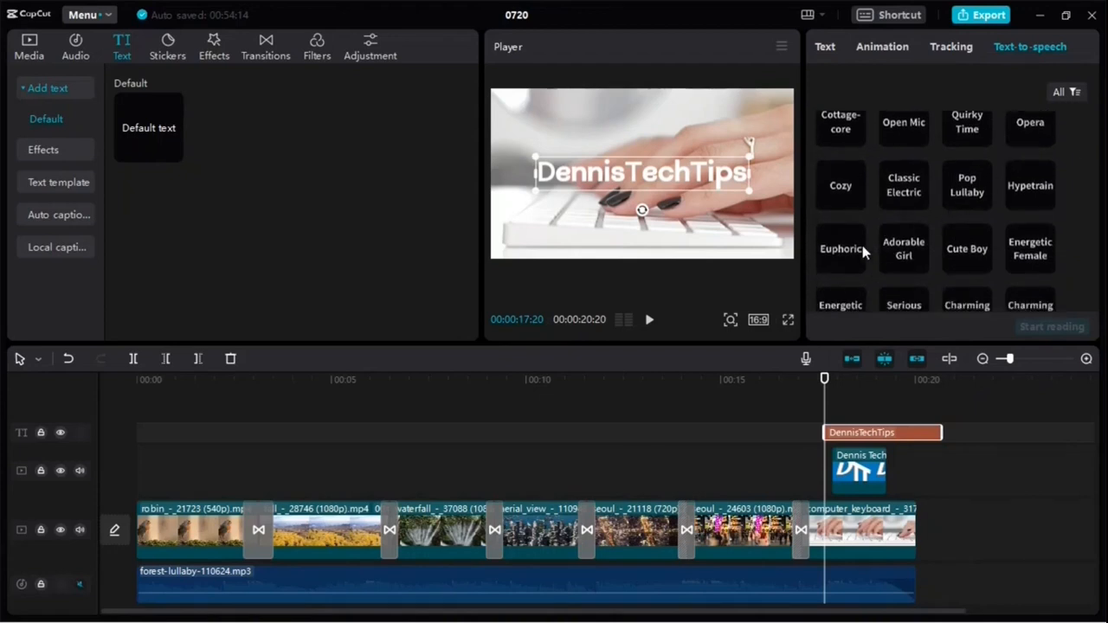
pyautogui.scroll(-3, 866, 238)
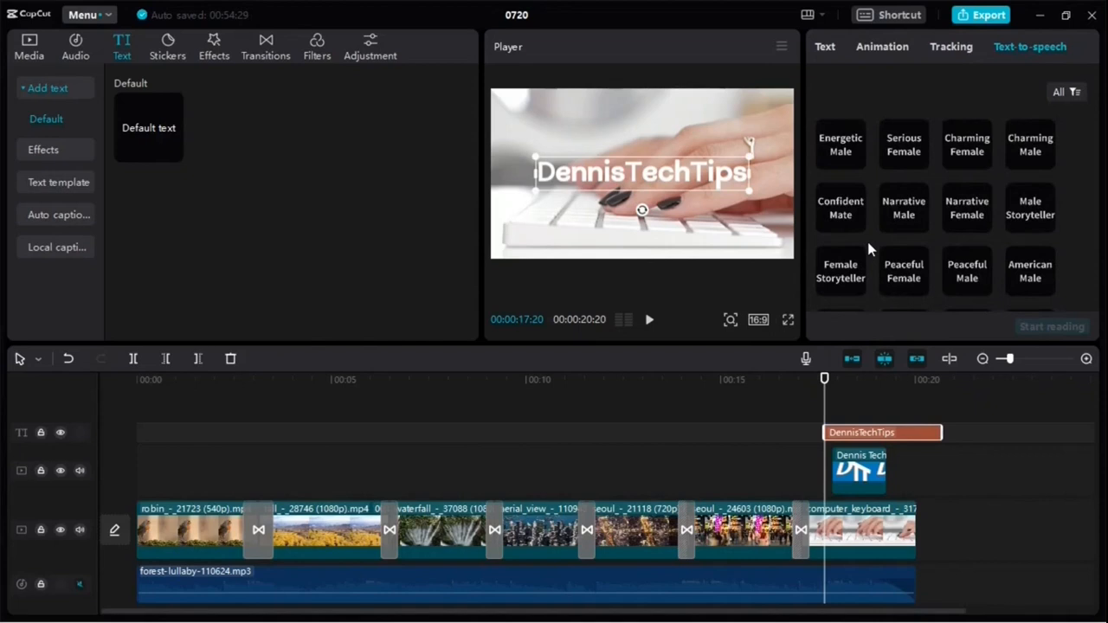
pyautogui.scroll(-2, 868, 248)
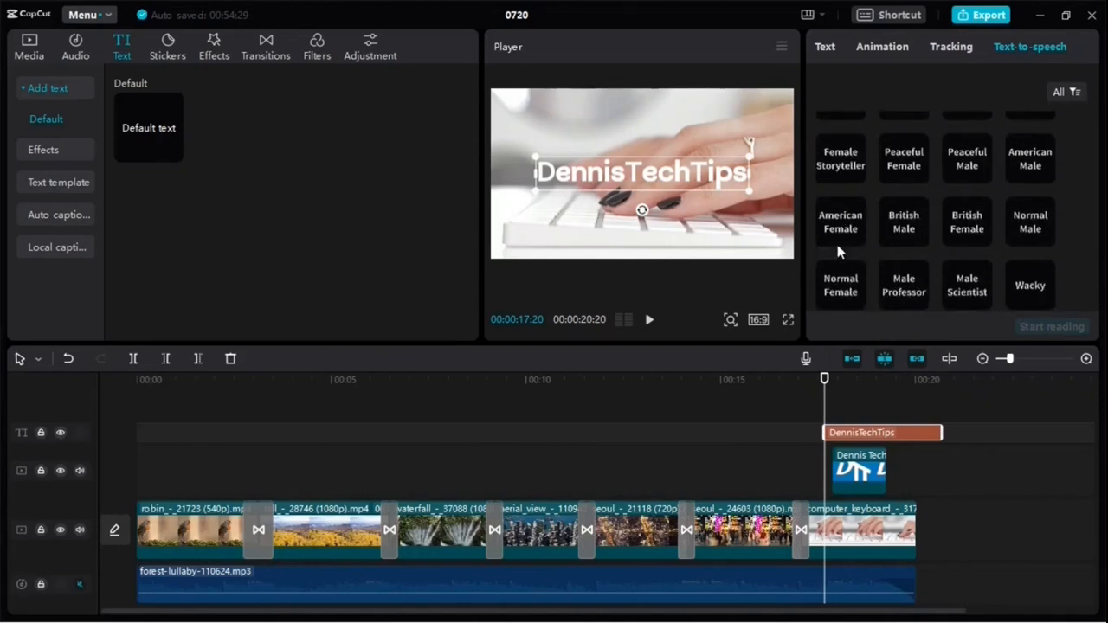
pyautogui.click(844, 238)
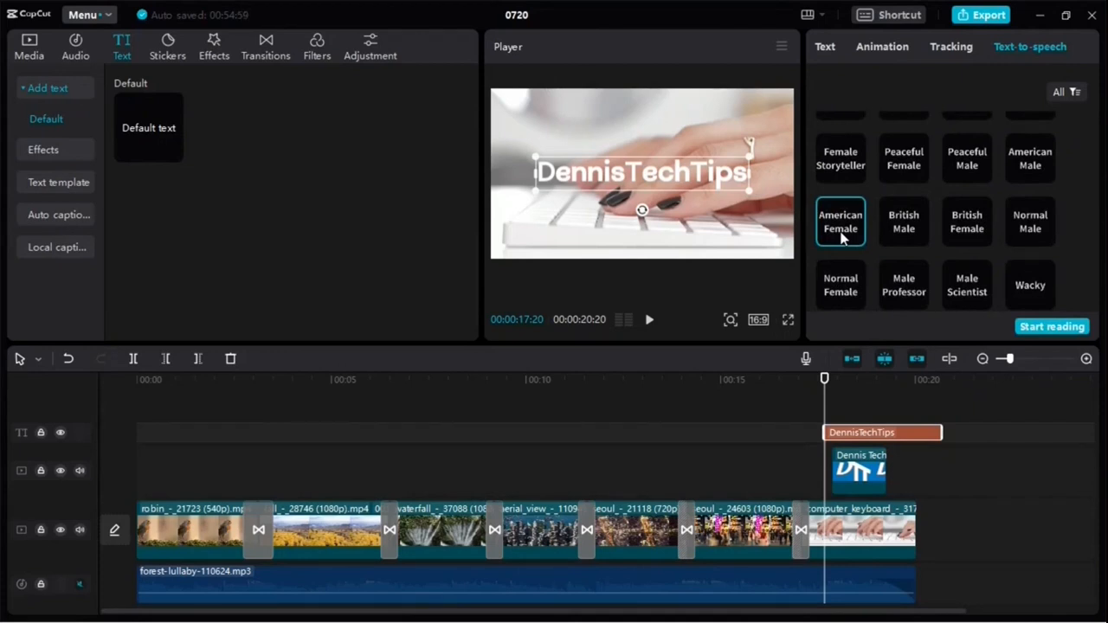
pyautogui.scroll(1, 844, 238)
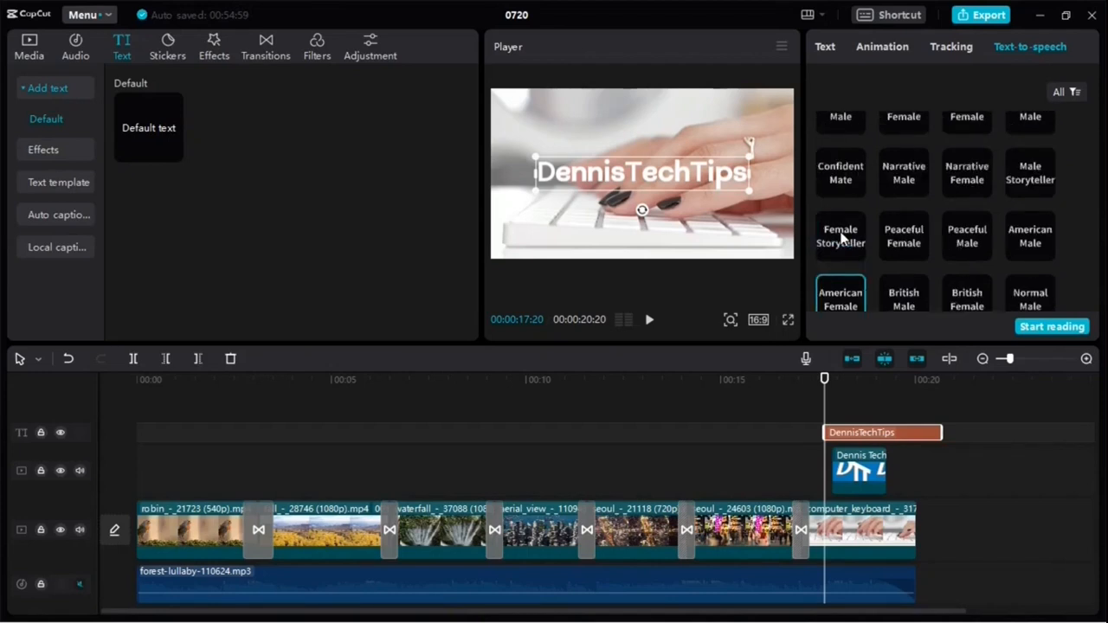
pyautogui.scroll(1, 841, 238)
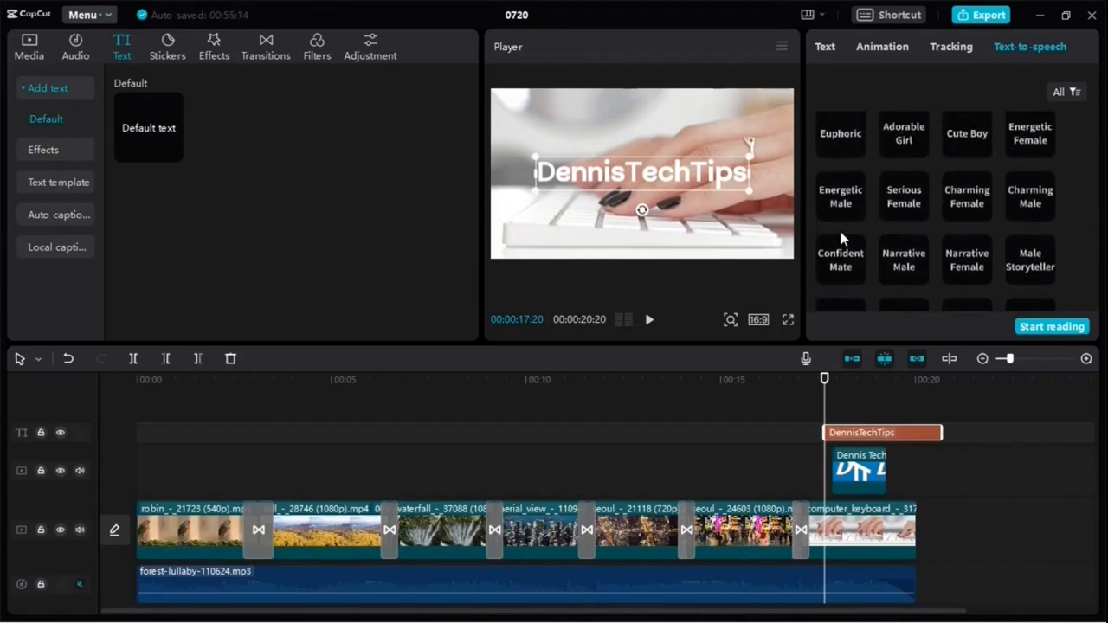
pyautogui.scroll(1, 844, 238)
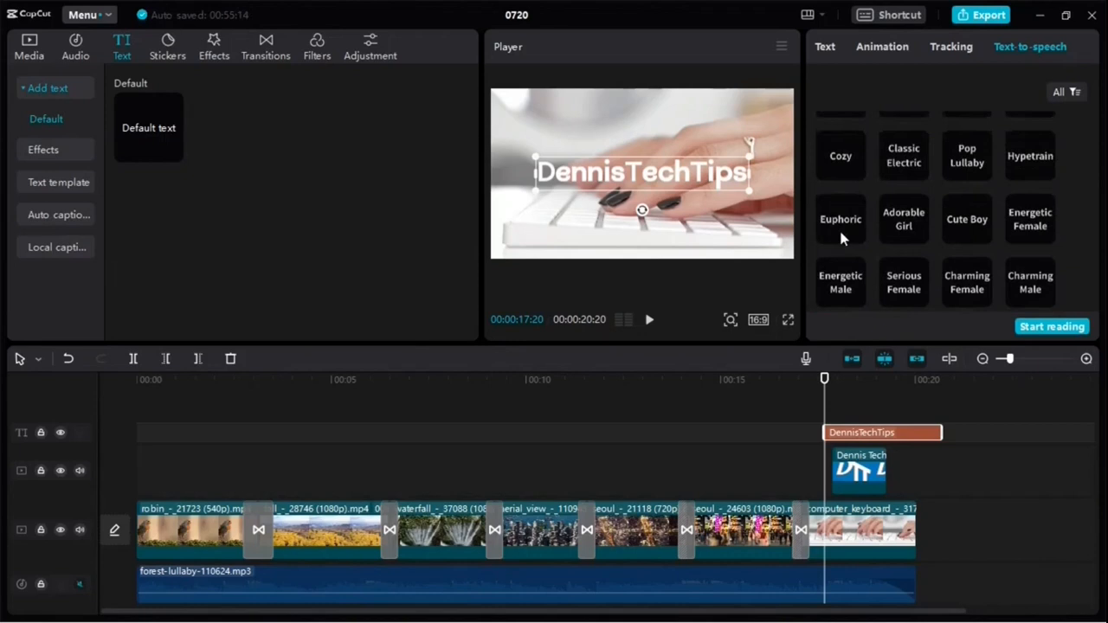
pyautogui.click(1025, 173)
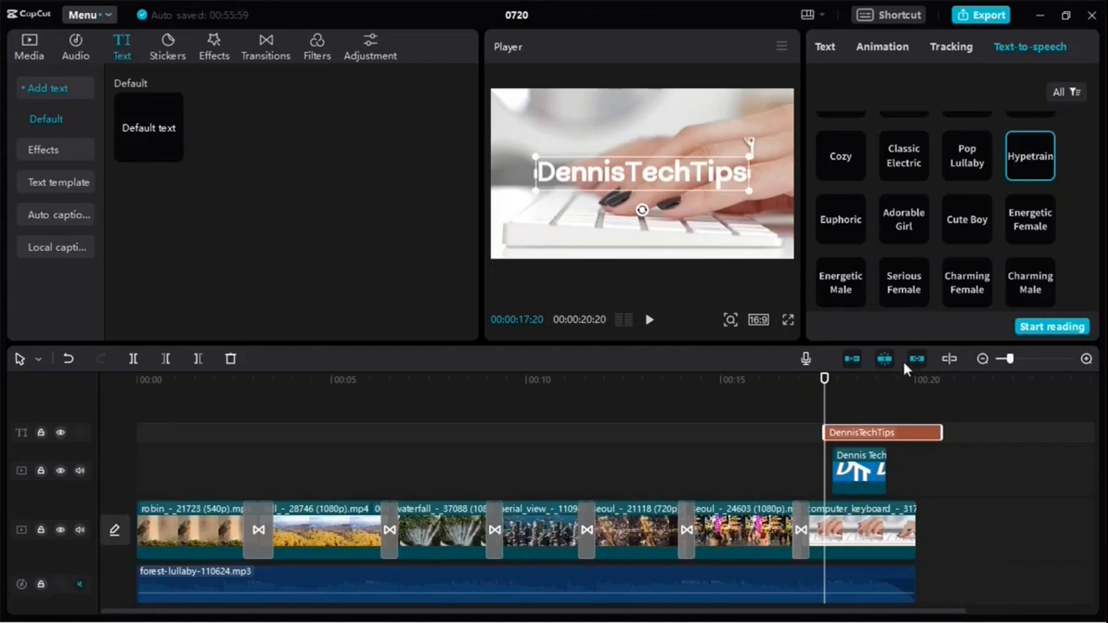
# Step: Move the DennisTechTips text beneath the logo's track, then scale the logo to 54% and place it at X -62, Y 339
pyautogui.click(854, 378)
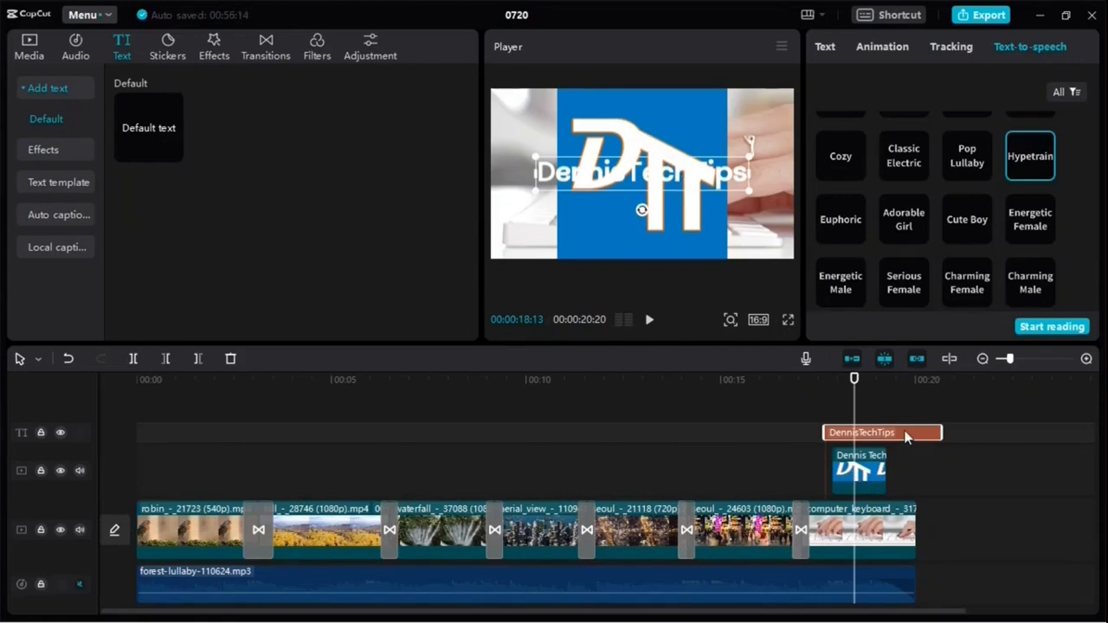
pyautogui.moveTo(905, 437); pyautogui.dragTo(893, 508)
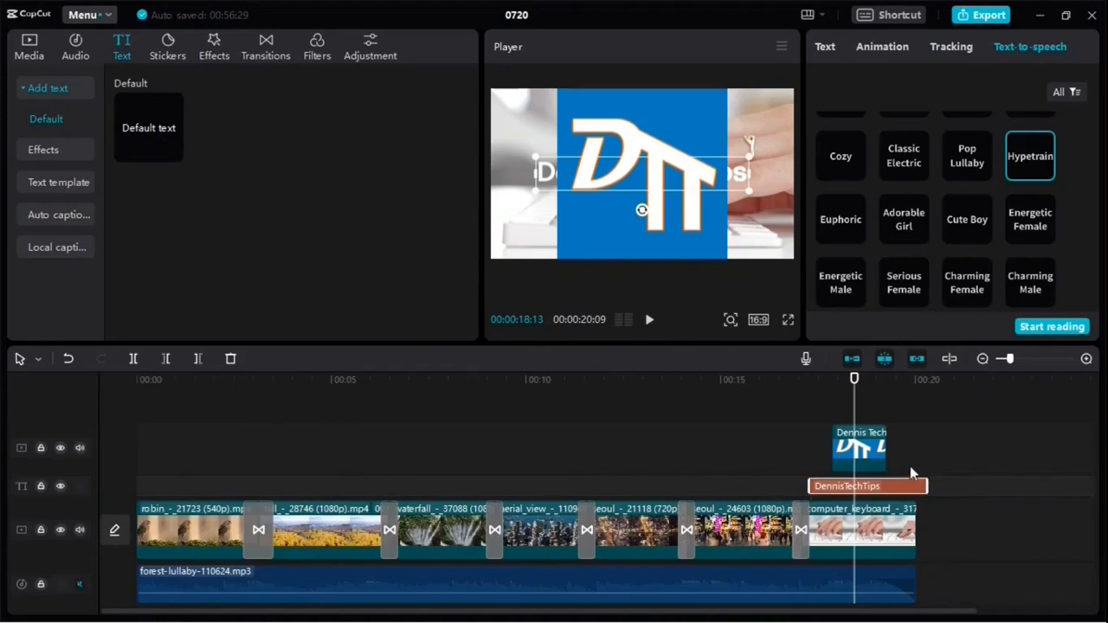
pyautogui.click(857, 457)
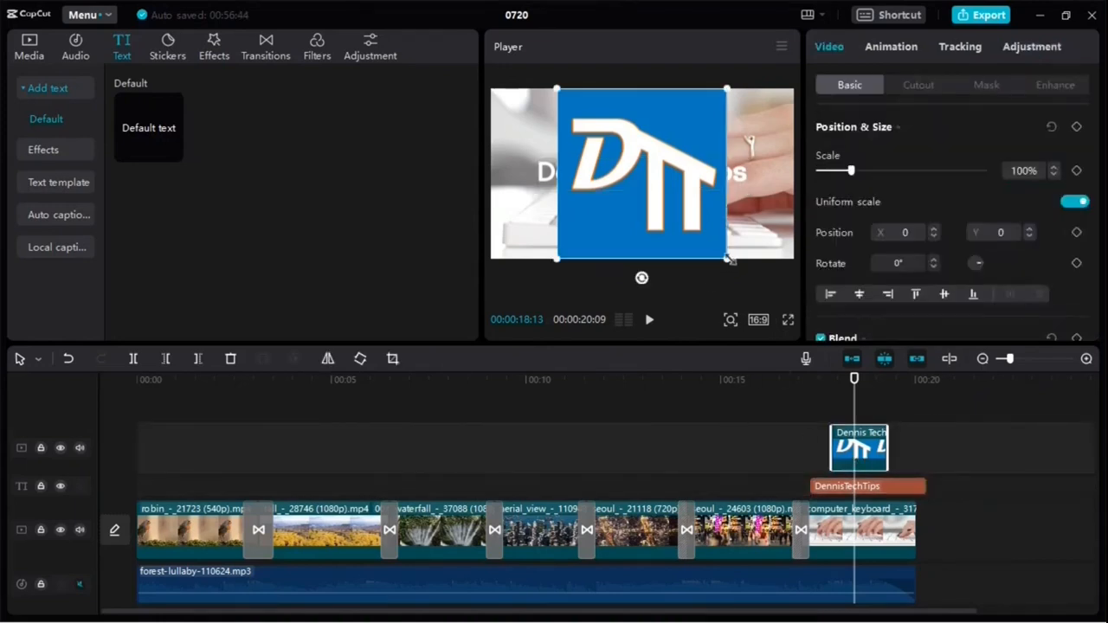
pyautogui.moveTo(729, 260); pyautogui.dragTo(625, 166)
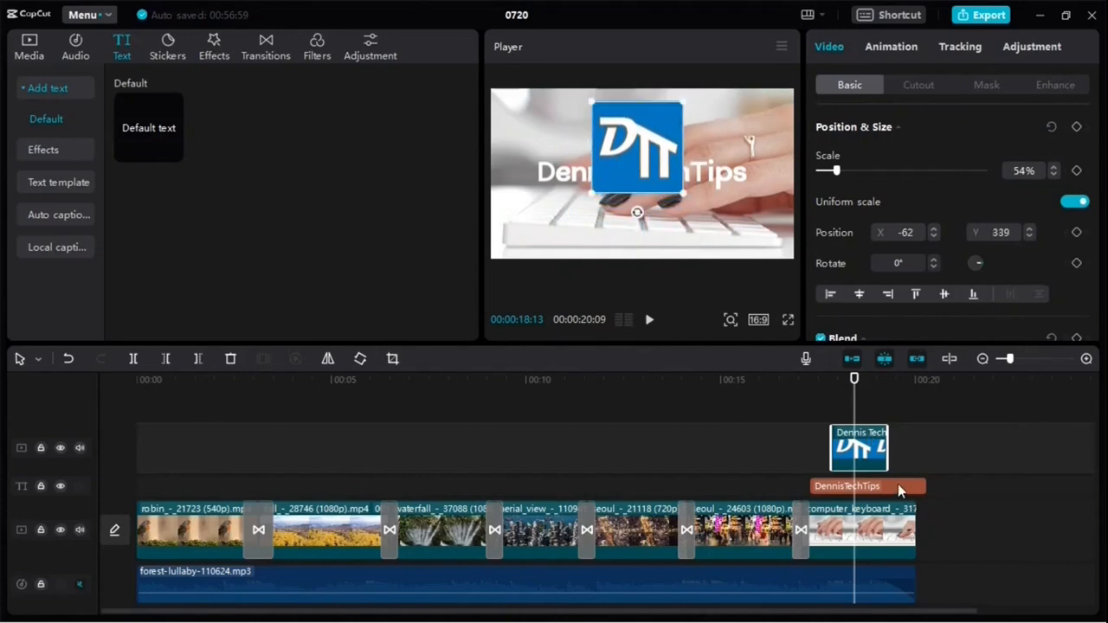
# Step: Move the DennisTechTips text just below the logo in the frame and give it a black stroke with thickness 15
pyautogui.click(898, 484)
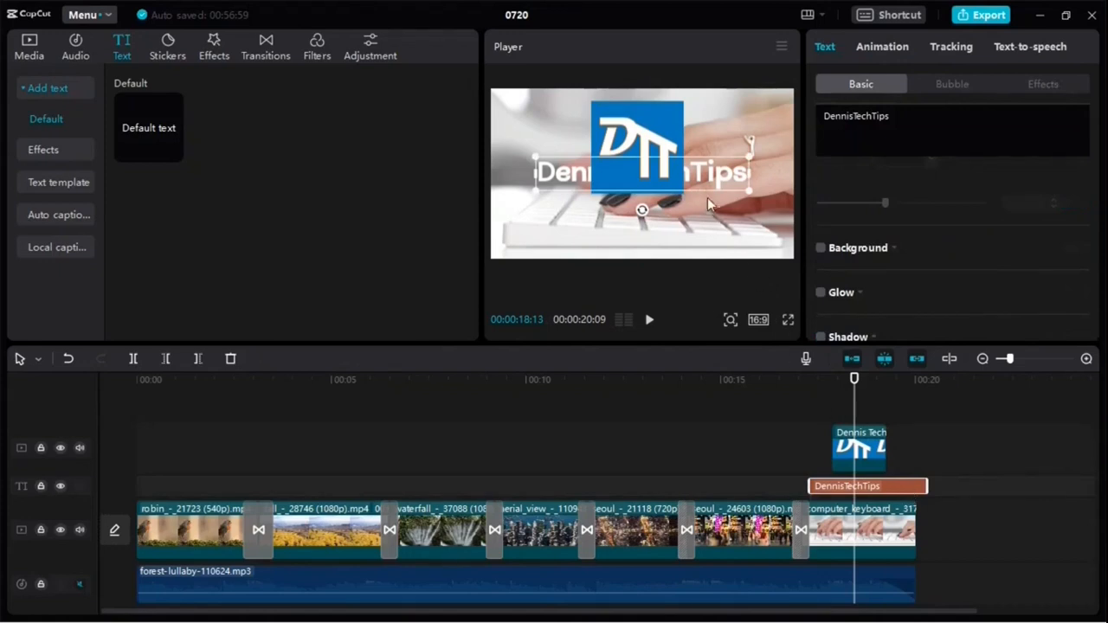
pyautogui.moveTo(701, 177); pyautogui.dragTo(696, 216)
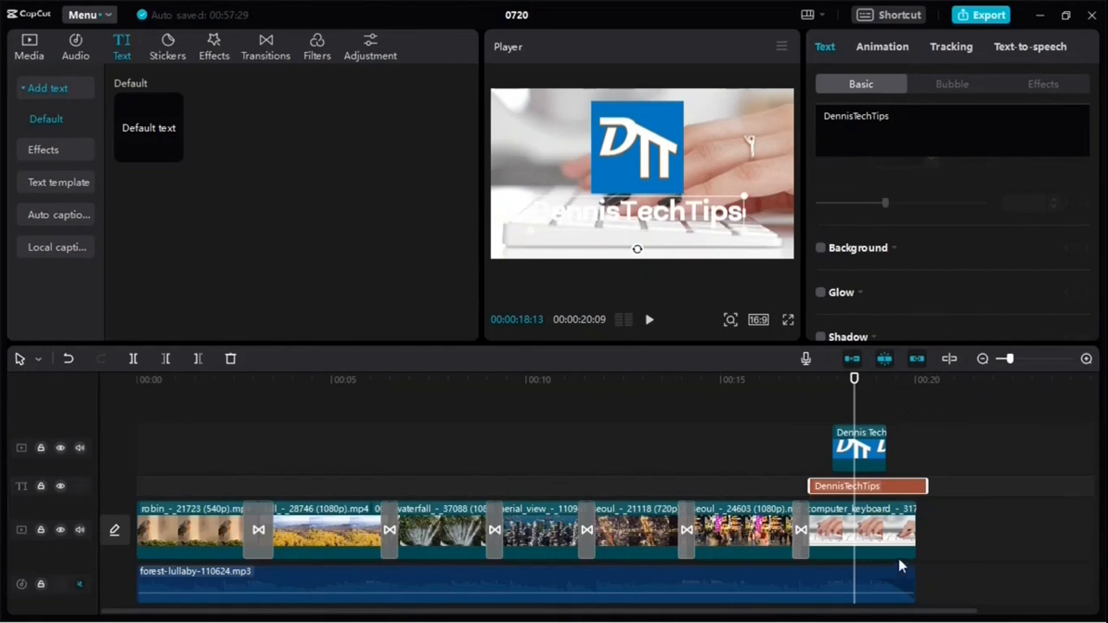
pyautogui.click(896, 479)
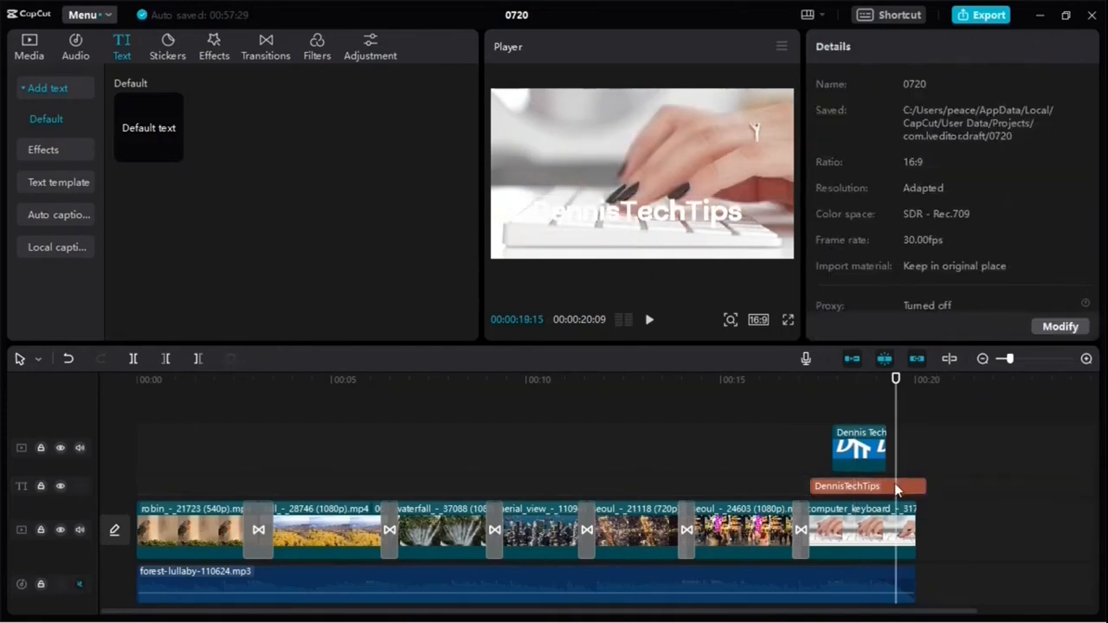
pyautogui.click(895, 486)
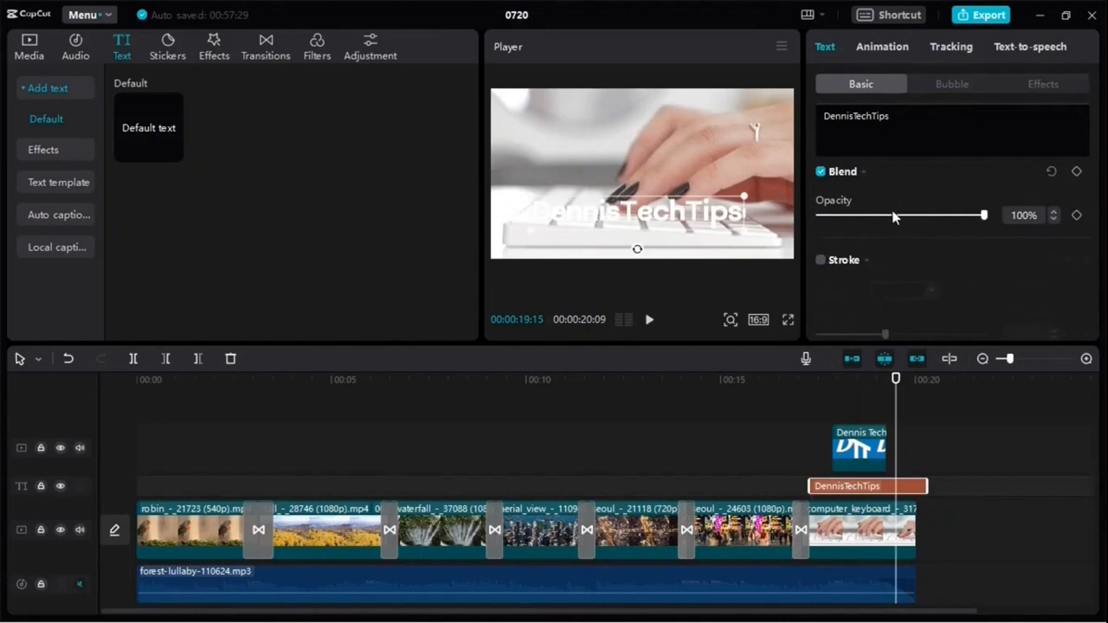
pyautogui.click(821, 259)
pyautogui.moveTo(885, 299); pyautogui.dragTo(844, 300)
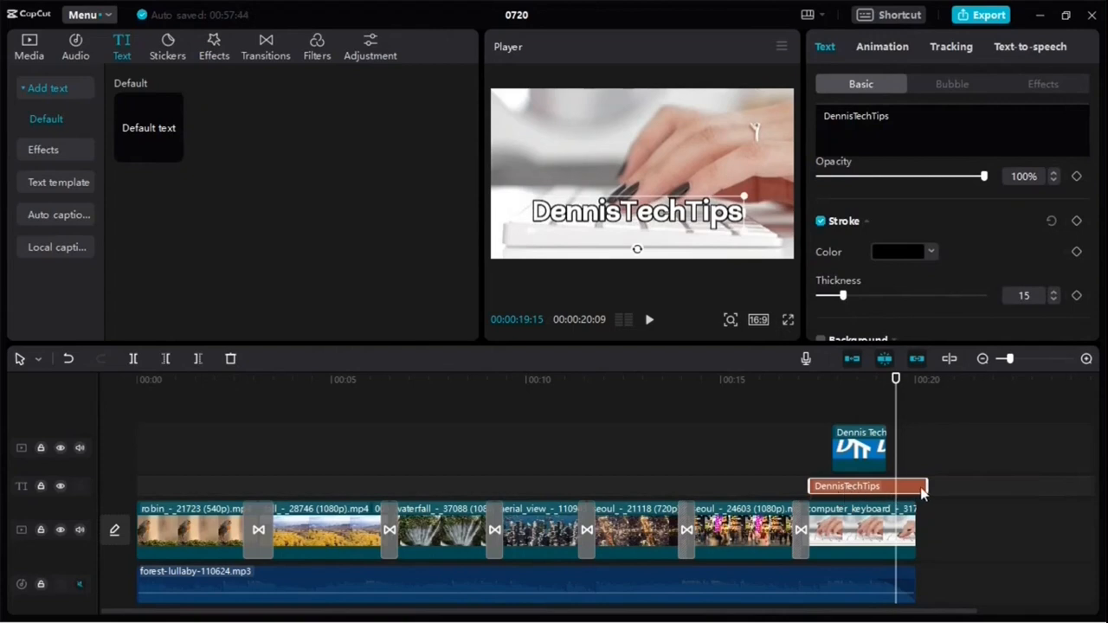
# Step: Trim the text and extend the logo on the timeline so both start together and end with the last video clip
pyautogui.moveTo(926, 483); pyautogui.dragTo(916, 502)
pyautogui.click(856, 398)
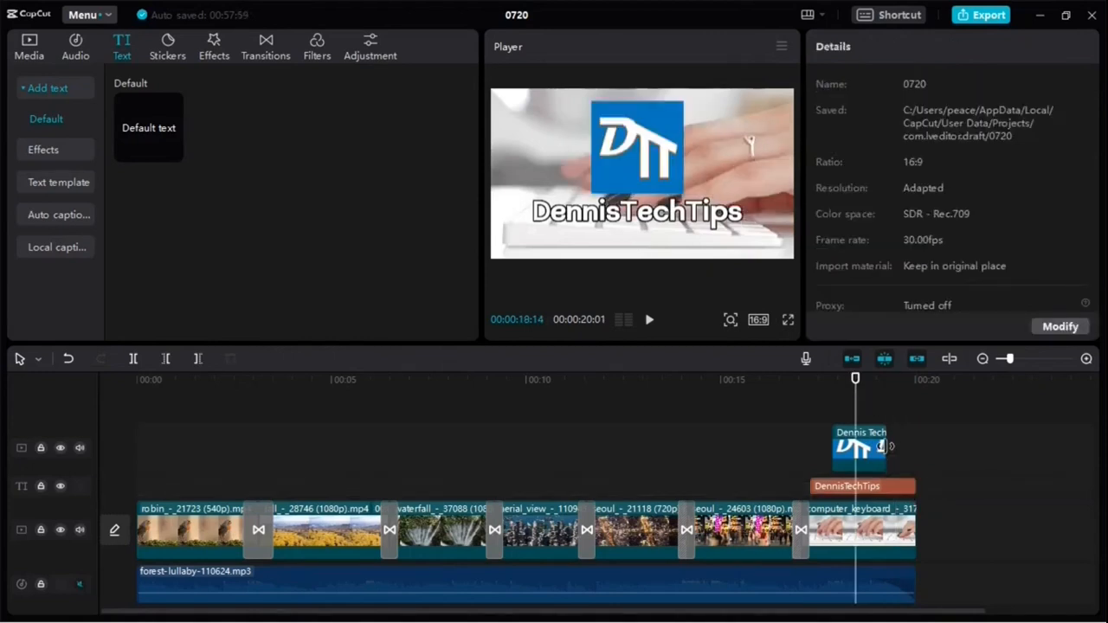
pyautogui.moveTo(886, 447); pyautogui.dragTo(915, 450)
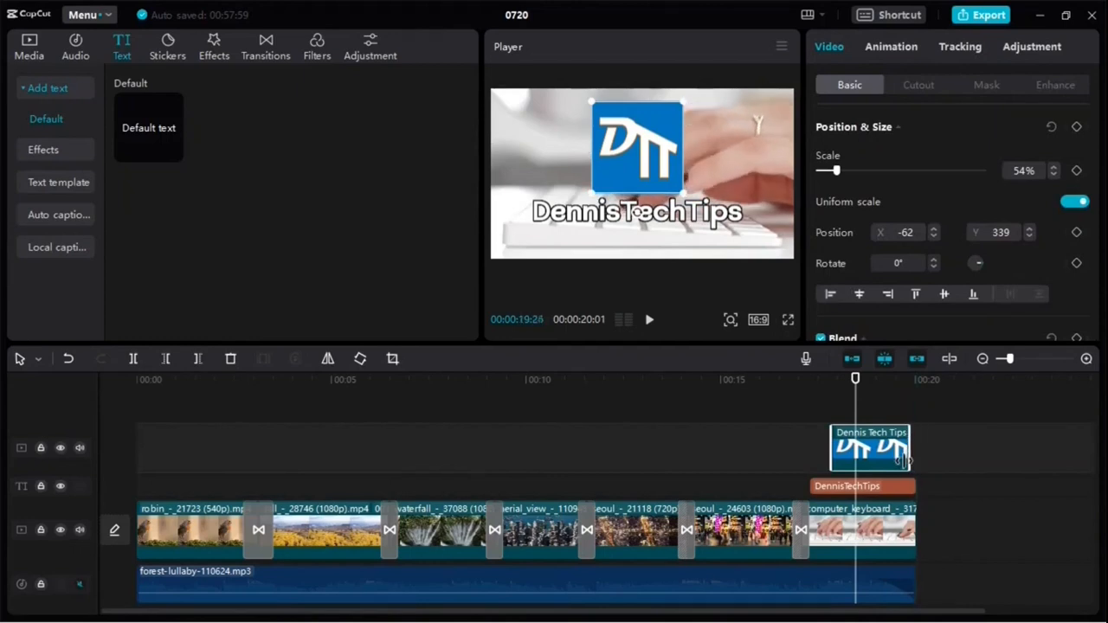
pyautogui.click(844, 488)
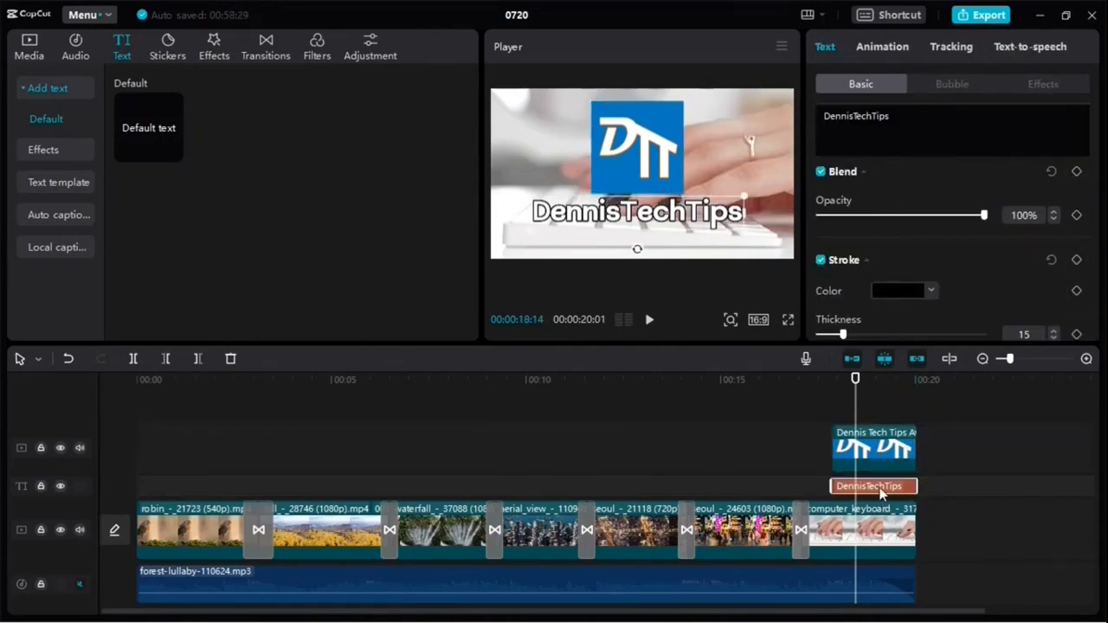
# Step: Apply the Stroke Fill entrance animation and the Trail exit animation to the DennisTechTips text and play back the result
pyautogui.click(870, 49)
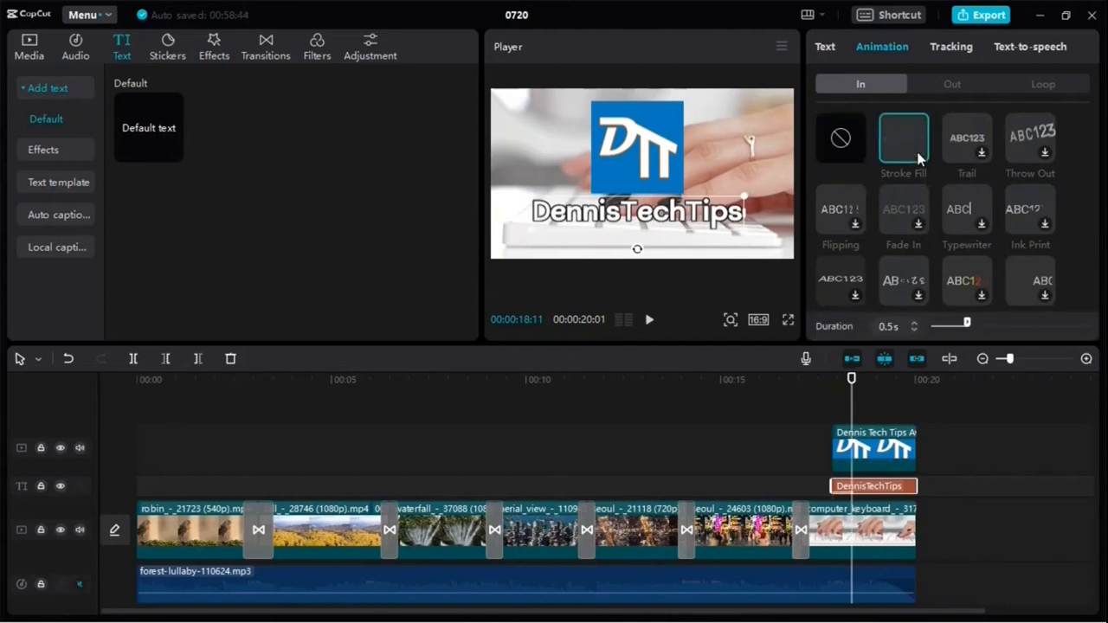
pyautogui.click(942, 90)
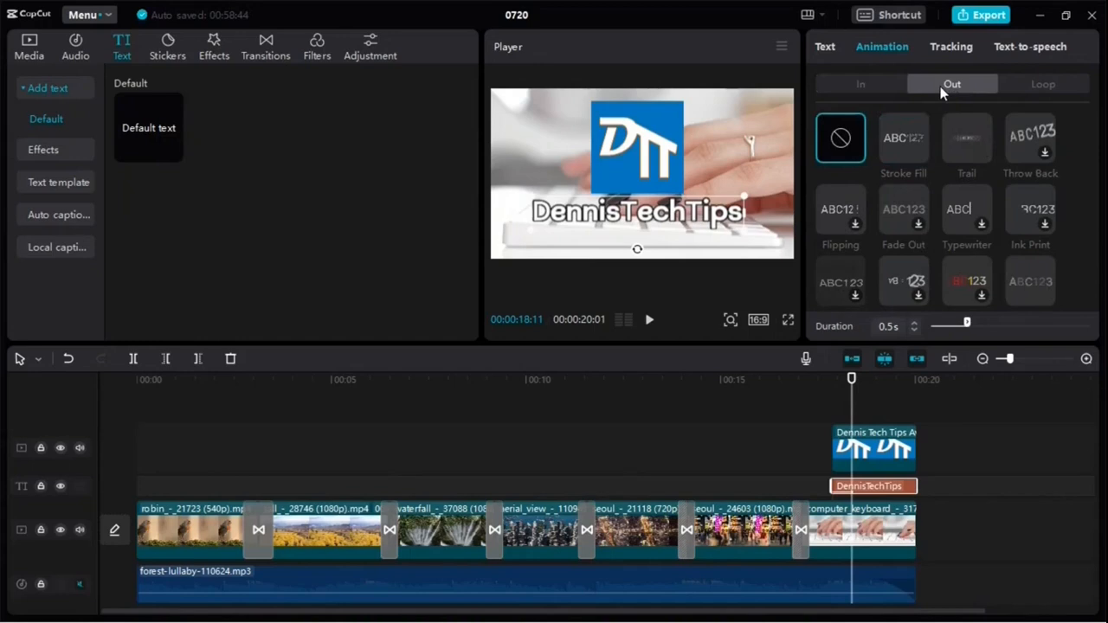
pyautogui.click(962, 159)
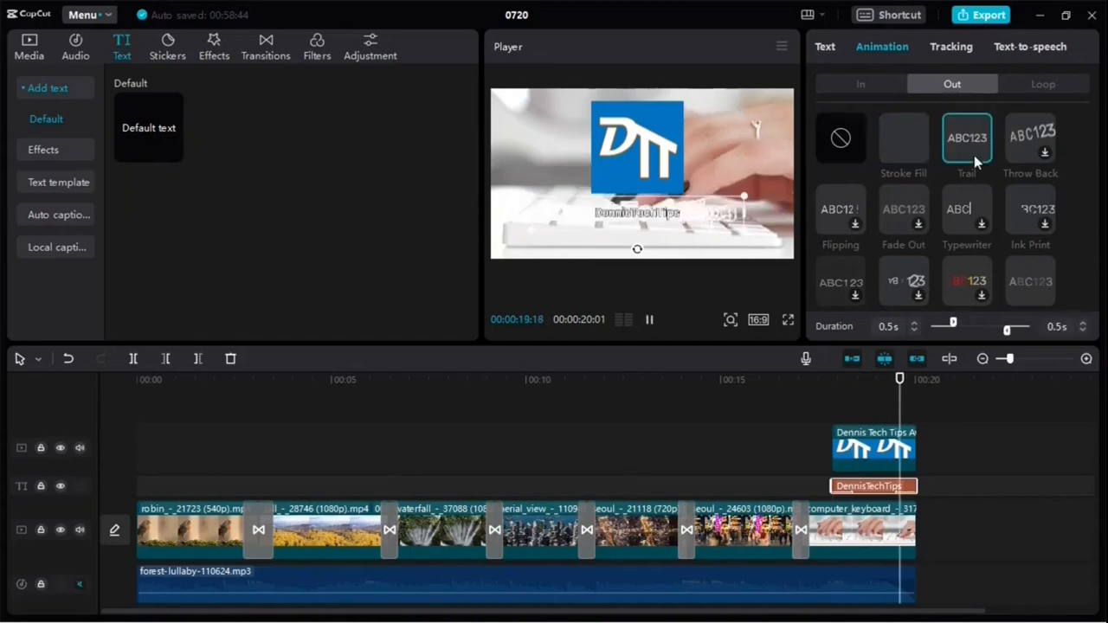
pyautogui.click(810, 377)
pyautogui.press('space')
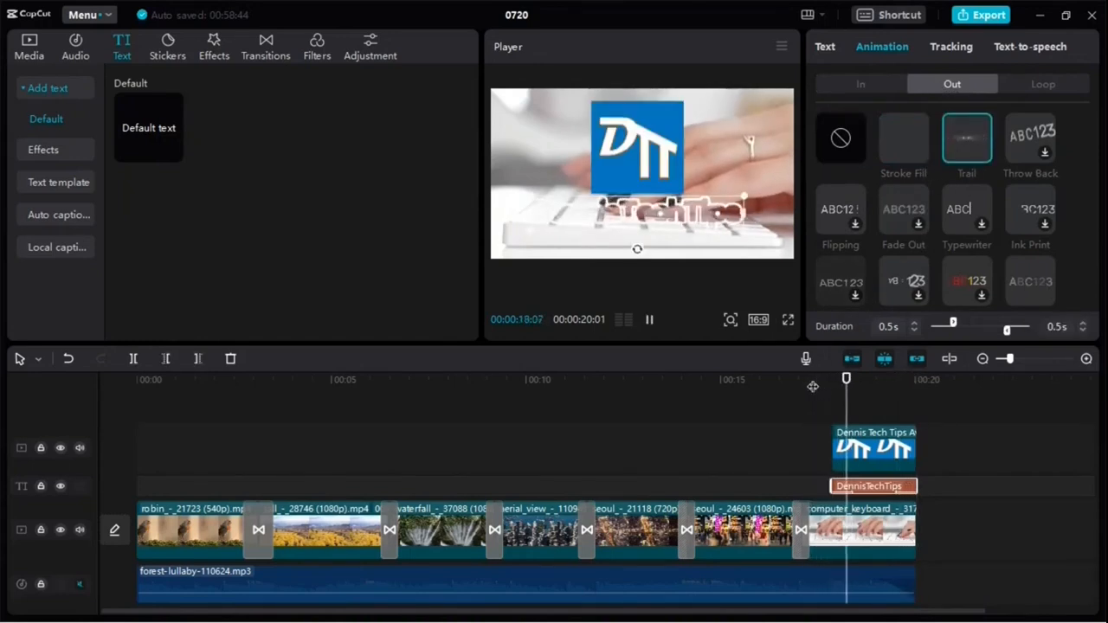
pyautogui.press('space')
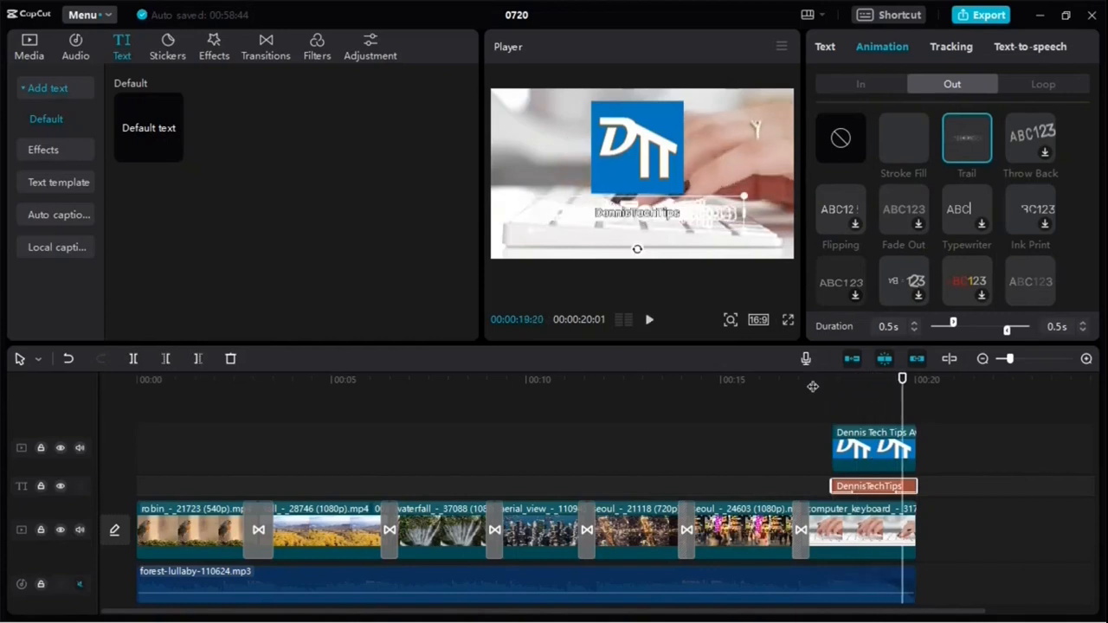
pyautogui.press('space')
pyautogui.press('space')
pyautogui.click(864, 402)
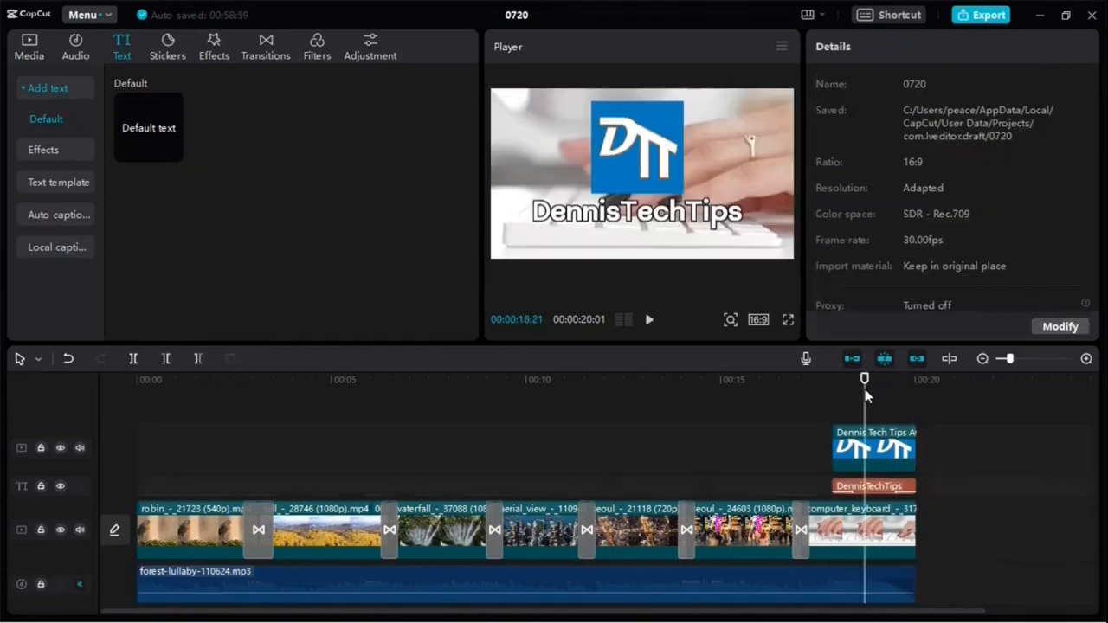
# Step: Apply the Shake 1 entrance animation to the logo with a duration of 1.0 s and play it back
pyautogui.click(871, 454)
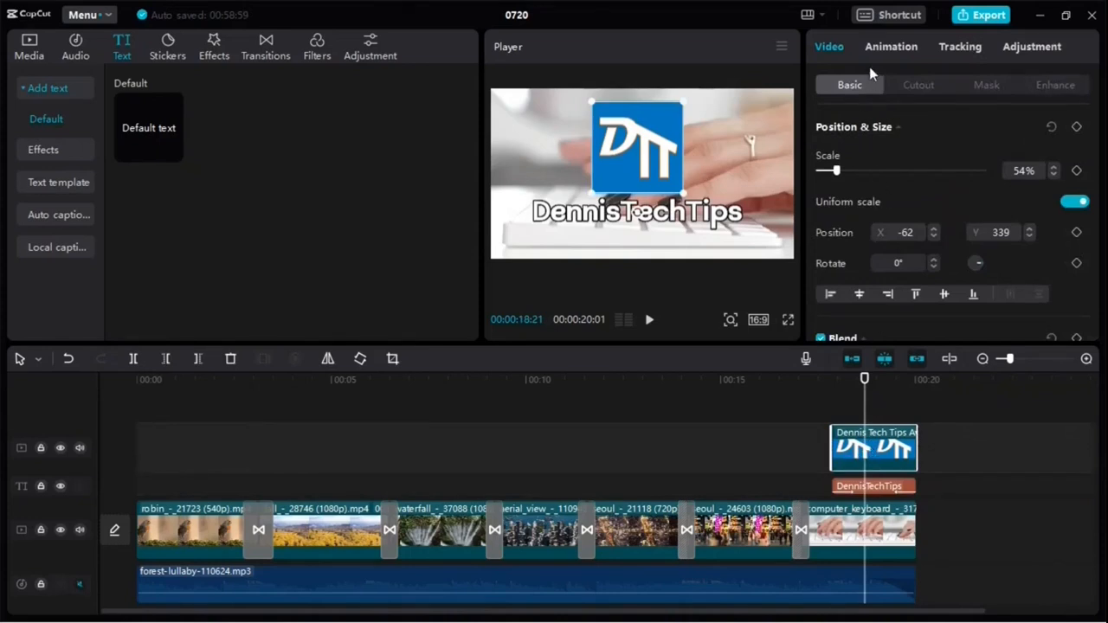
pyautogui.click(895, 49)
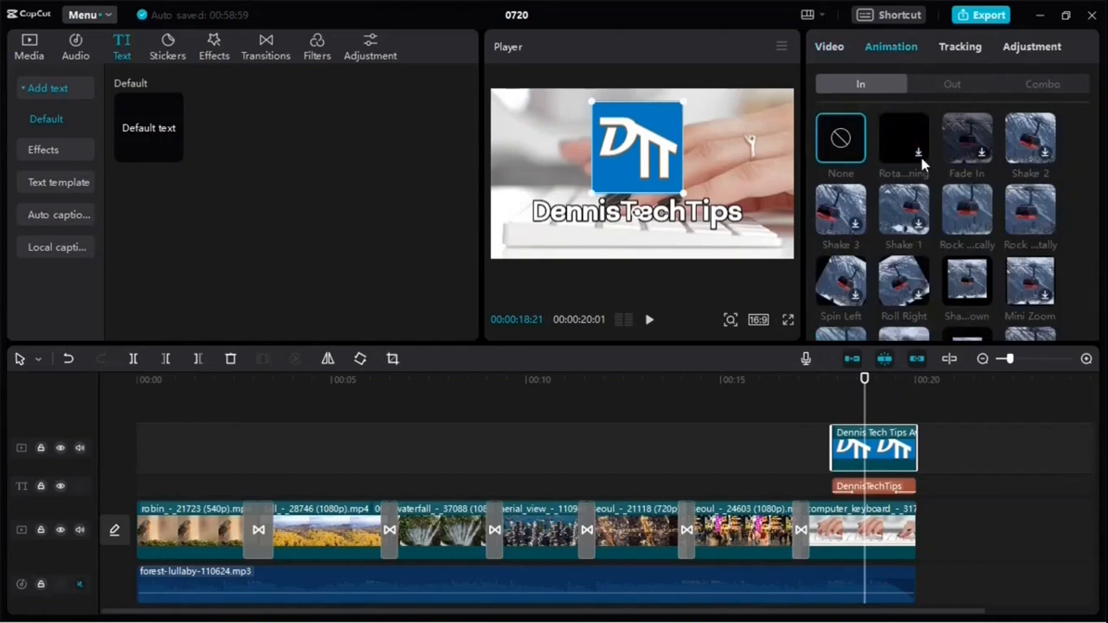
pyautogui.click(919, 224)
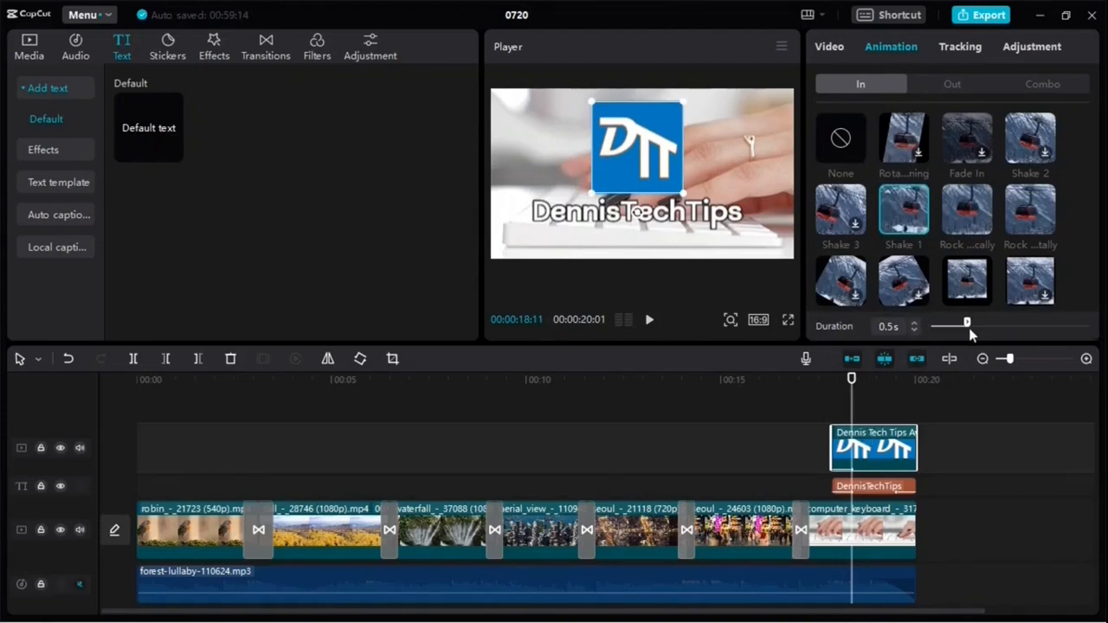
pyautogui.moveTo(967, 326); pyautogui.dragTo(1005, 325)
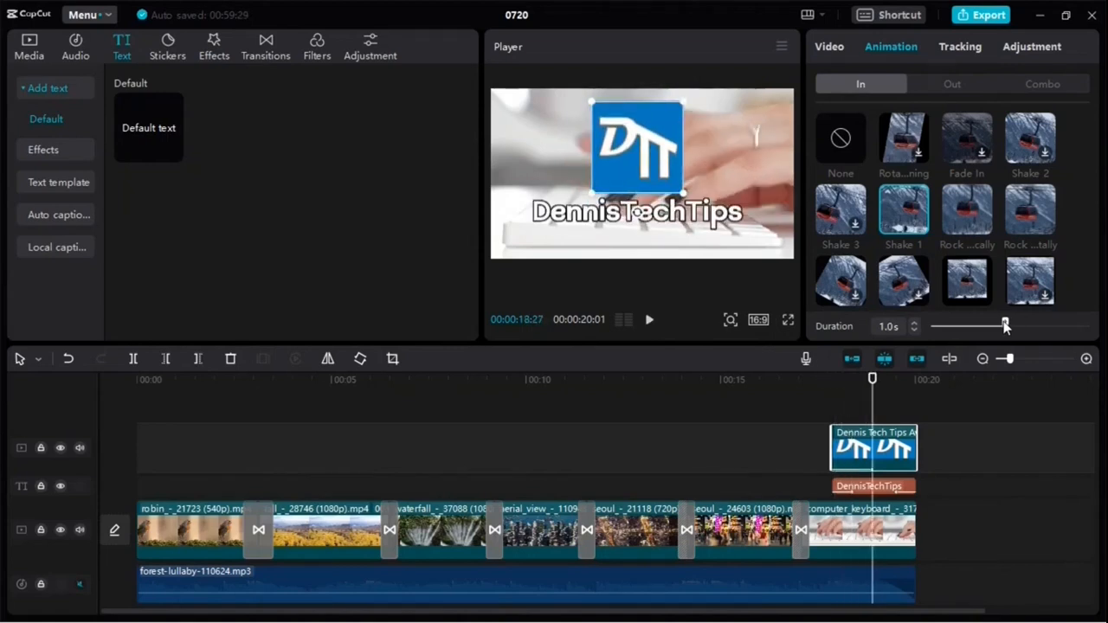
pyautogui.click(803, 381)
pyautogui.press('space')
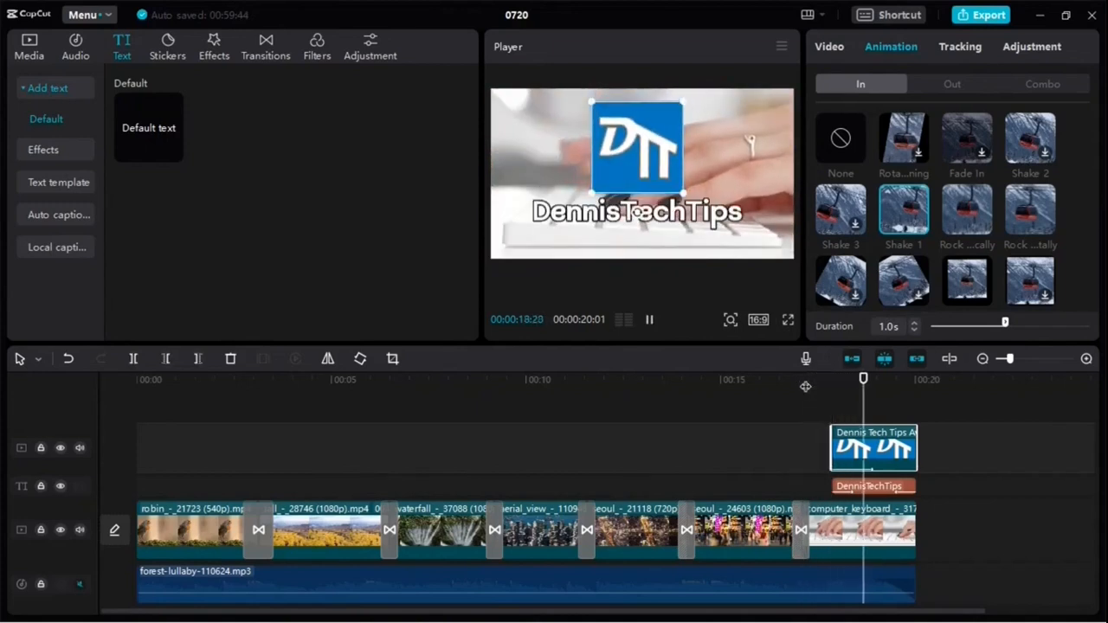
# Step: Remove the Trail exit animation from the DennisTechTips text
pyautogui.click(885, 487)
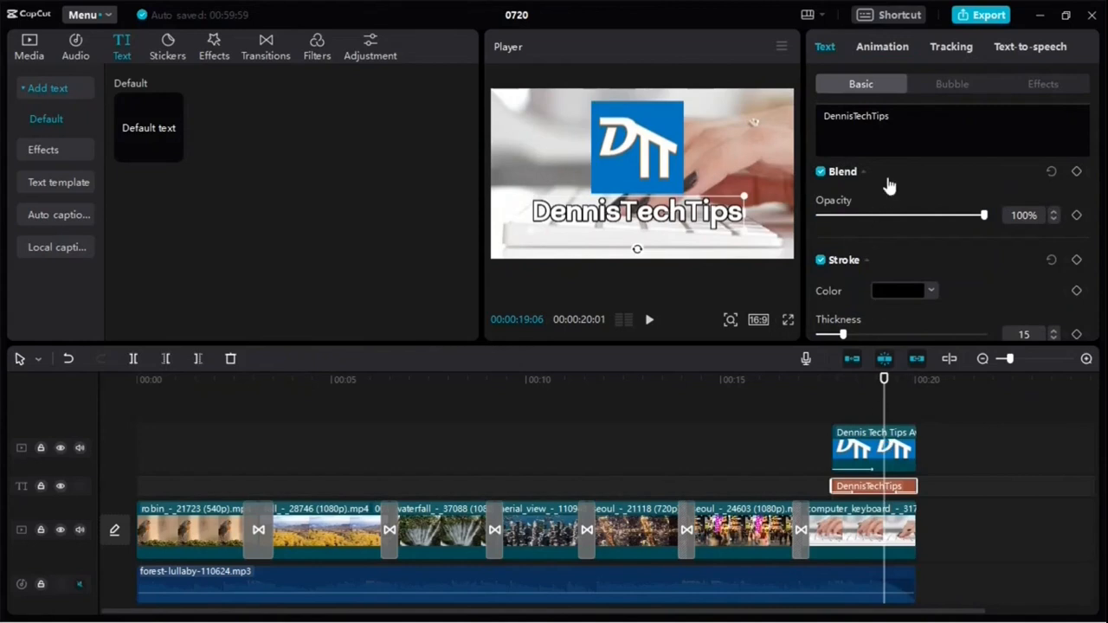
pyautogui.click(881, 48)
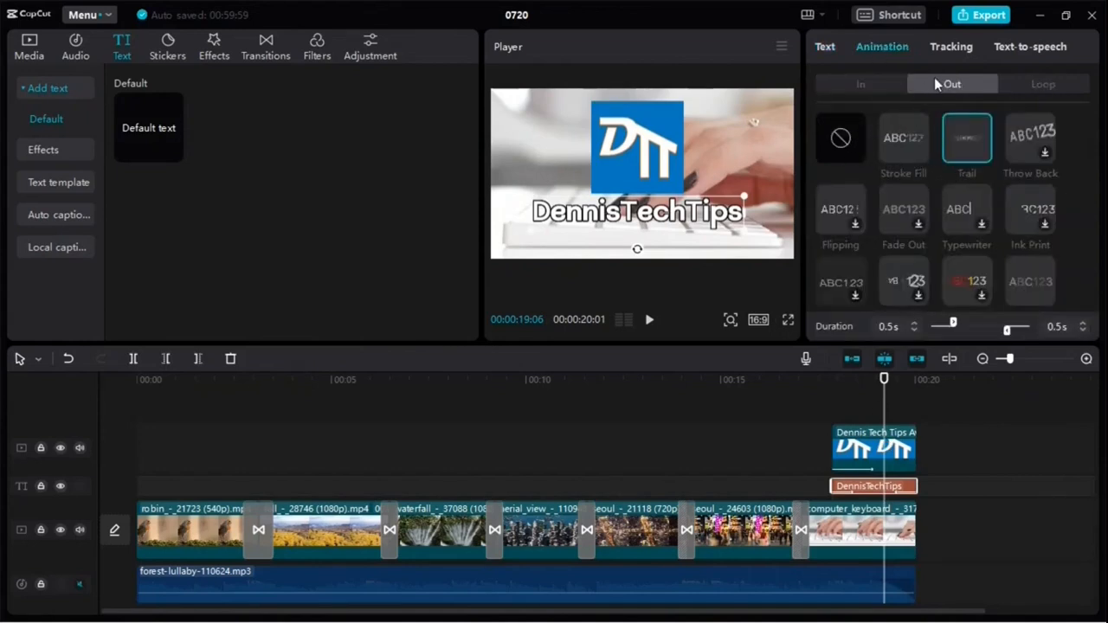
pyautogui.click(838, 148)
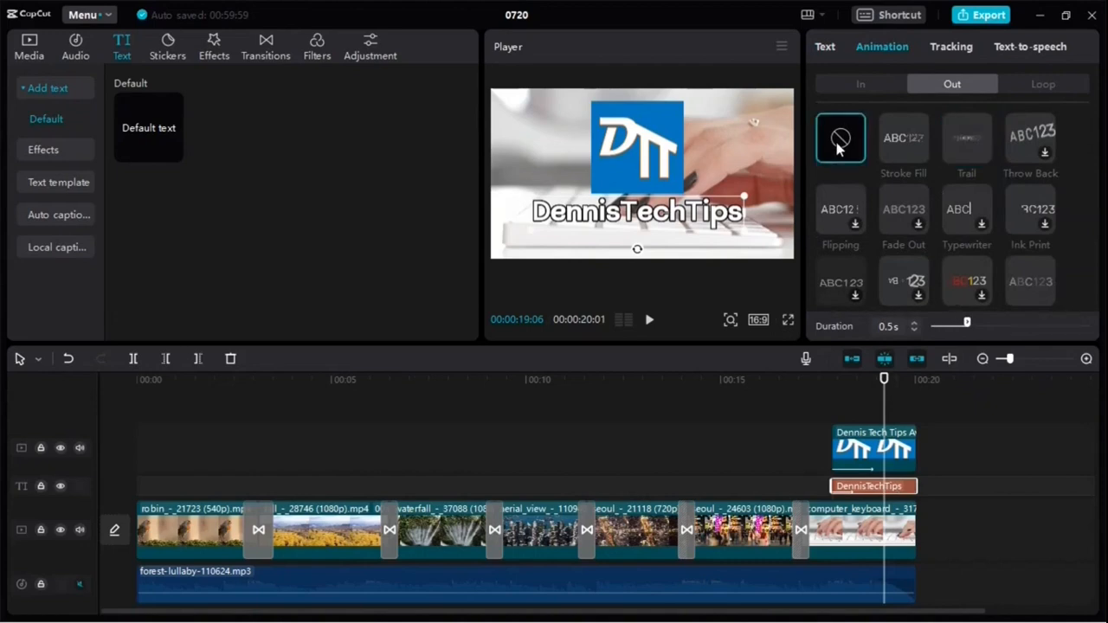